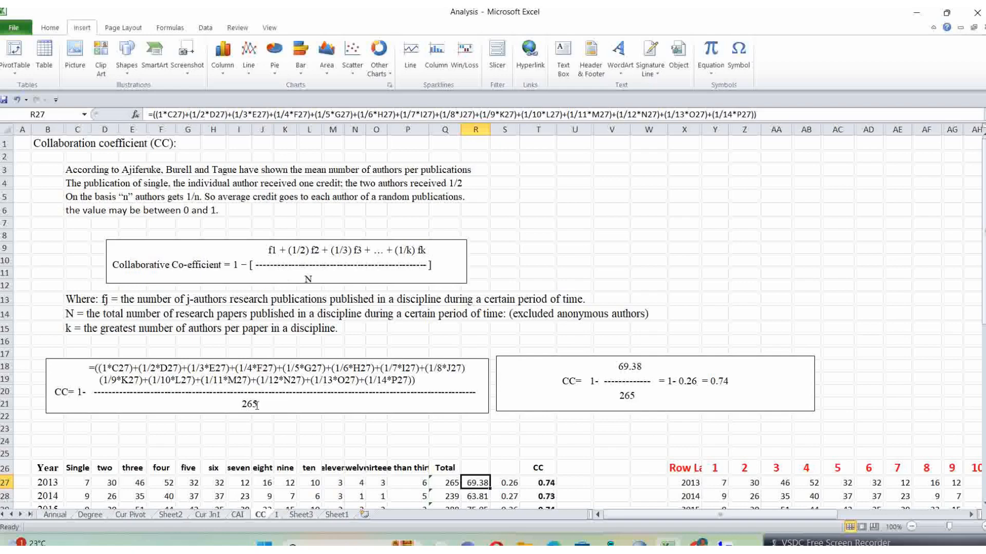
Step: Inspect the formula behind the 2013 Total in the author-count table on the CC sheet
{"action": "scroll", "coordinate": [185, 460], "scroll_direction": "down", "scroll_amount": 1}
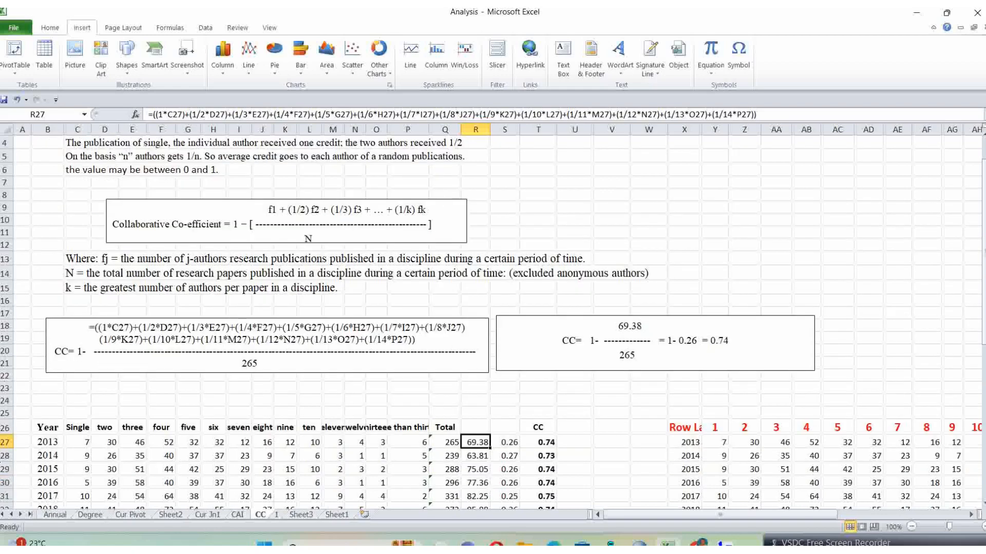
{"action": "left_click", "coordinate": [448, 442]}
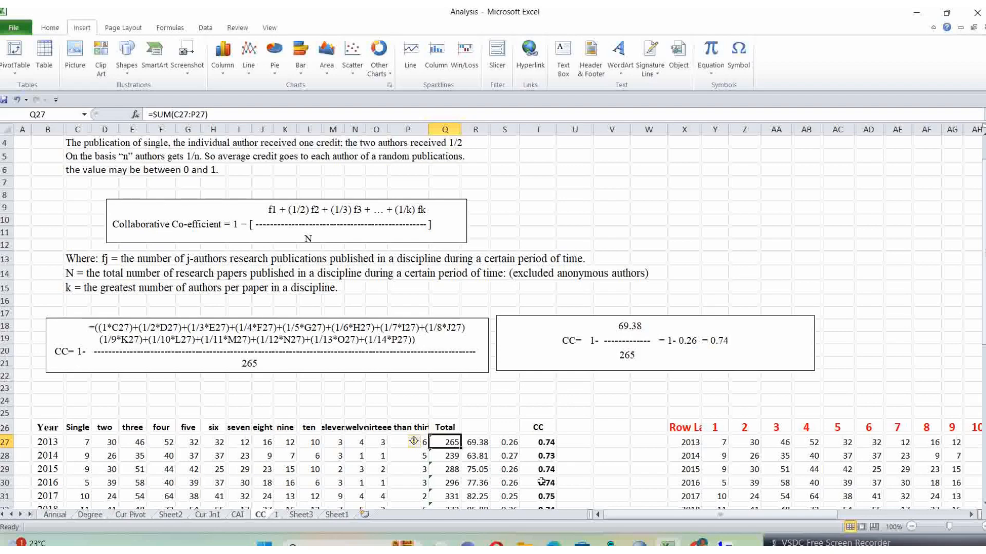
Step: Switch to File Explorer and create a folder named CC inside the Curcuma Longa L folder
{"action": "mouse_move", "coordinate": [724, 543]}
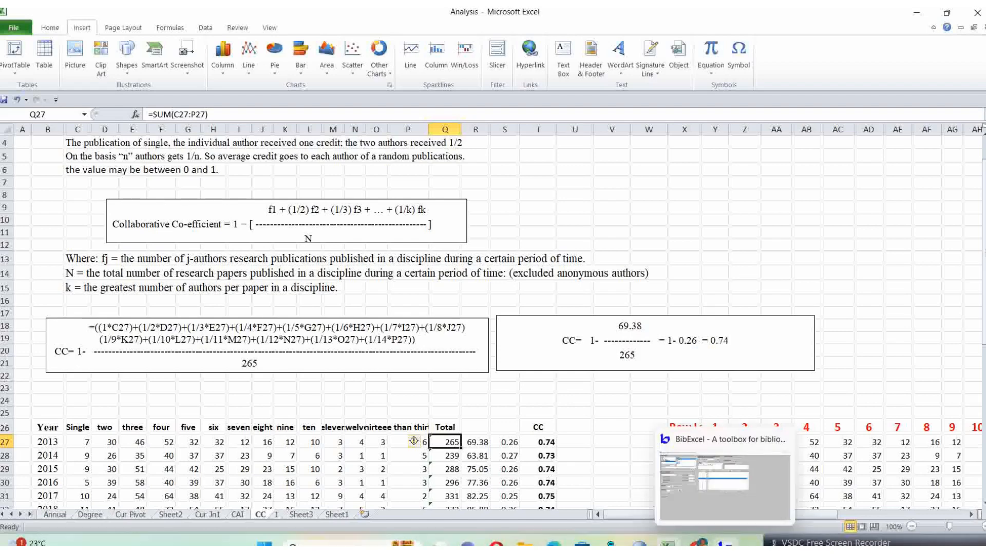
{"action": "left_click", "coordinate": [525, 544]}
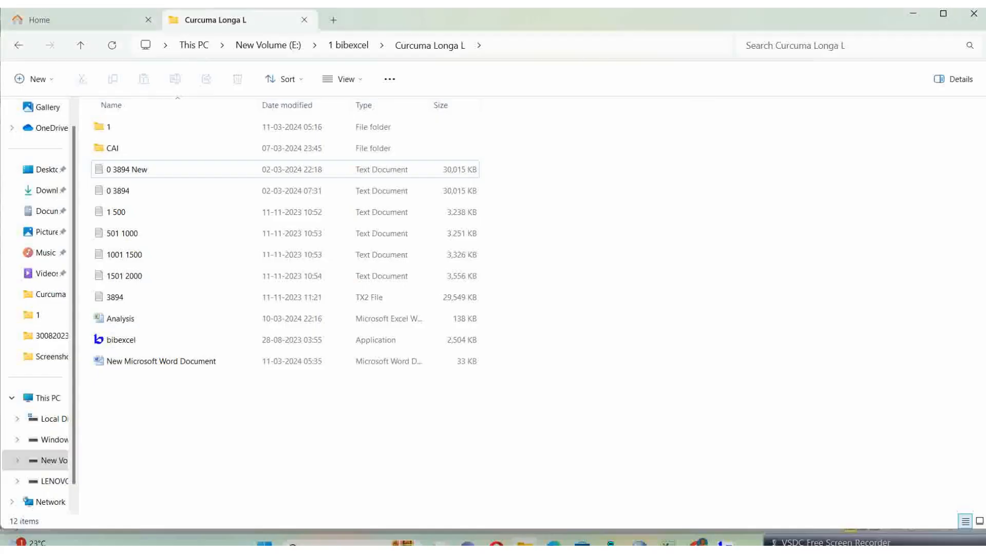
{"action": "right_click", "coordinate": [158, 426]}
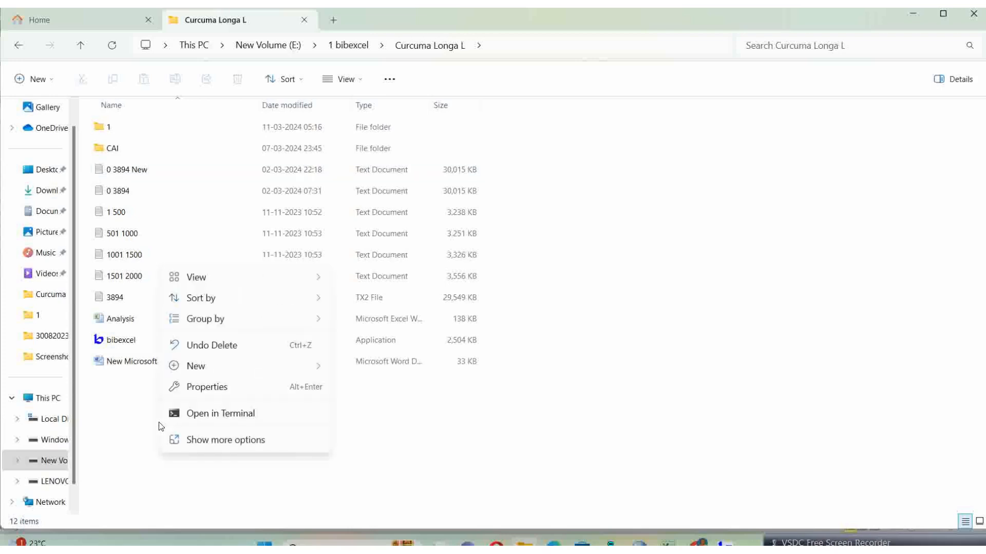
{"action": "mouse_move", "coordinate": [199, 370]}
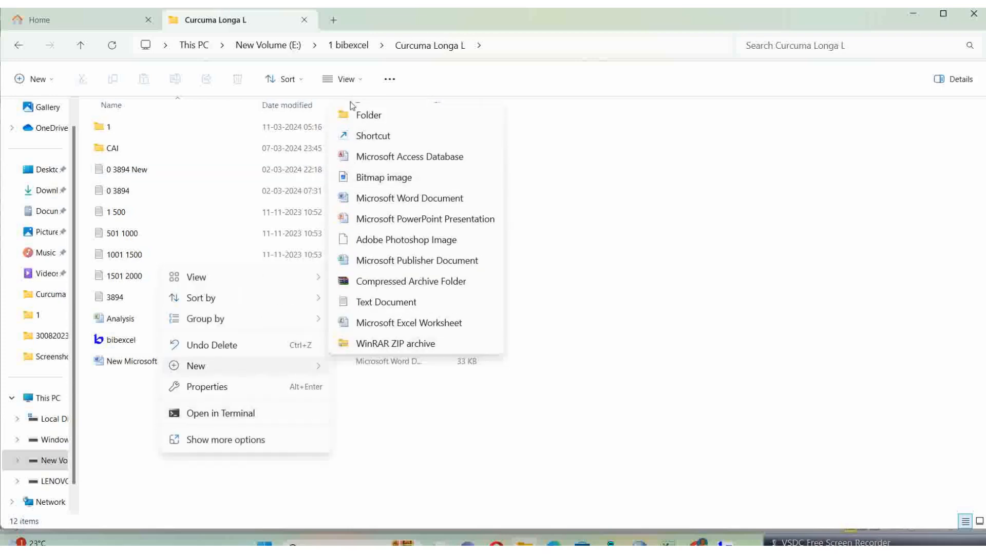
{"action": "left_click", "coordinate": [362, 114]}
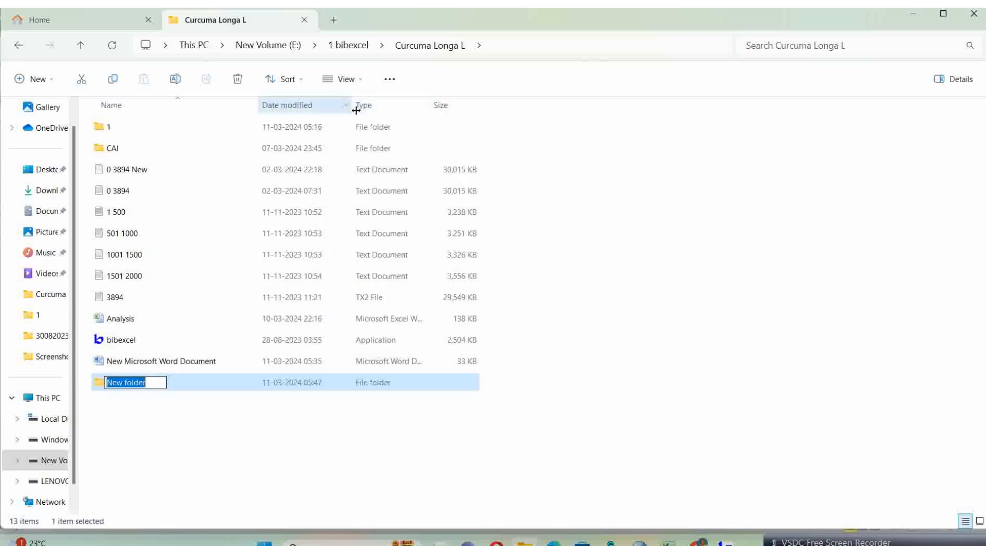
{"action": "type", "text": "CC"}
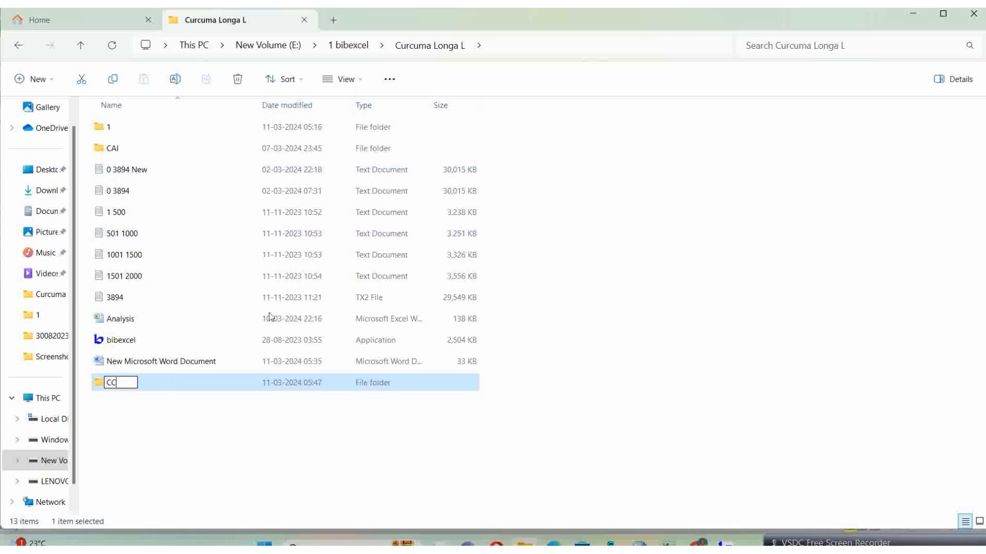
{"action": "left_click", "coordinate": [153, 442]}
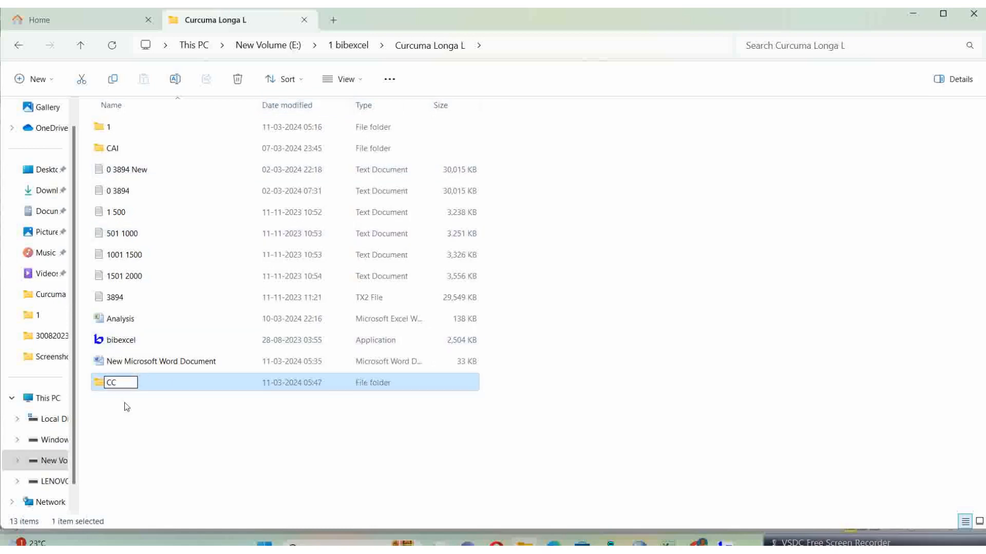
Step: Copy the 3894 TX2 file from Curcuma Longa L into the new CC folder
{"action": "right_click", "coordinate": [115, 299]}
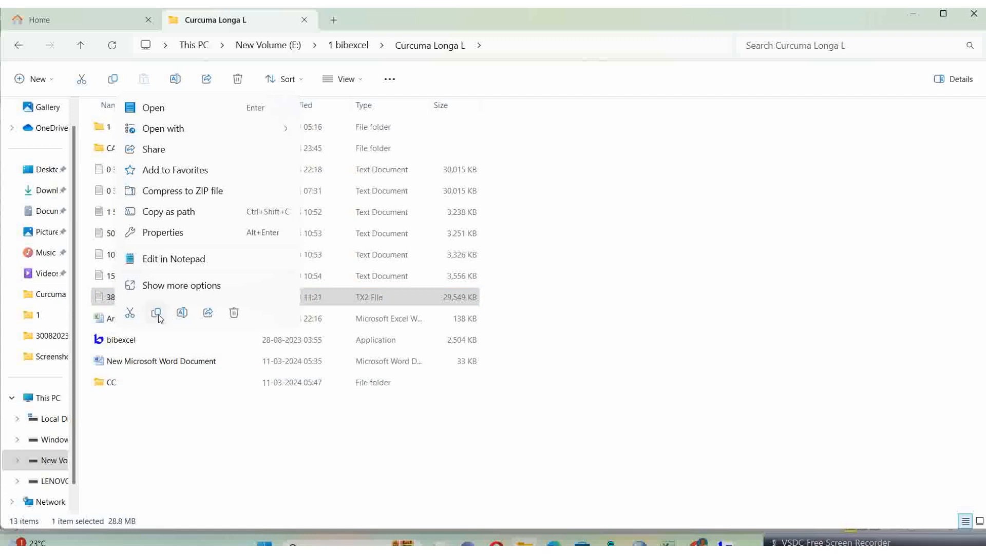
{"action": "left_click", "coordinate": [156, 313]}
{"action": "left_click", "coordinate": [115, 383]}
{"action": "double_click", "coordinate": [115, 383]}
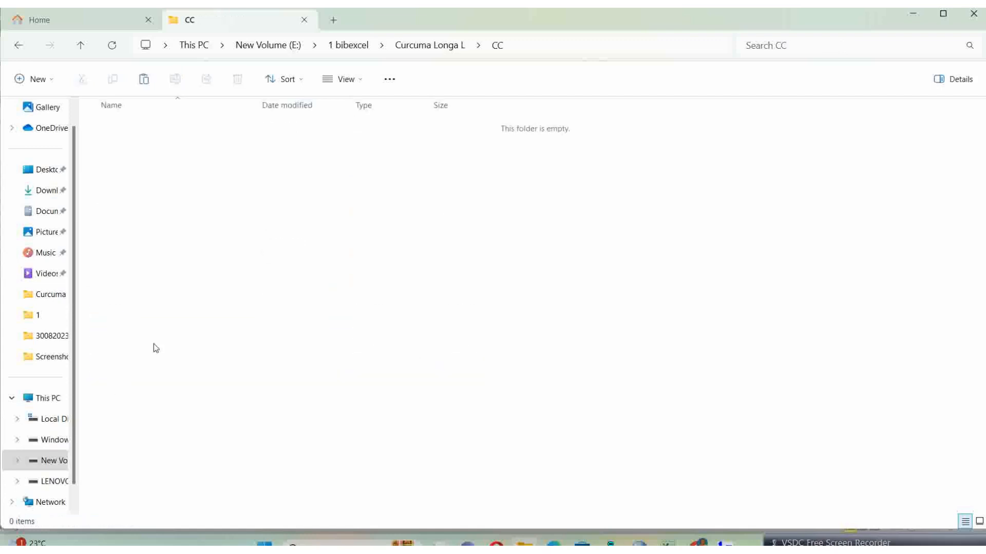
{"action": "right_click", "coordinate": [180, 307]}
{"action": "left_click", "coordinate": [194, 320]}
Step: Launch BibExcel from the Curcuma Longa L folder and view 3894.tx2 from the CC folder in a maximized window
{"action": "left_click", "coordinate": [425, 49]}
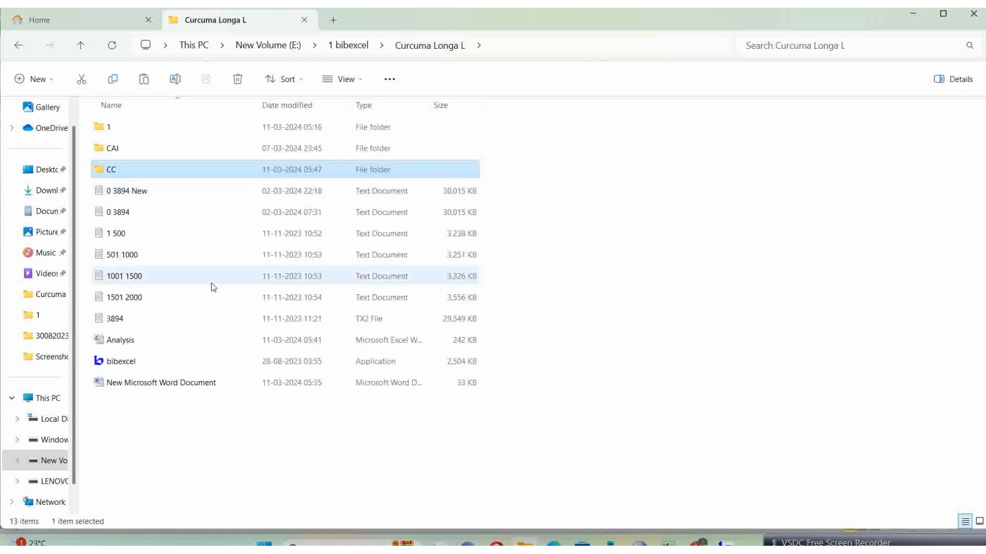
{"action": "double_click", "coordinate": [112, 362]}
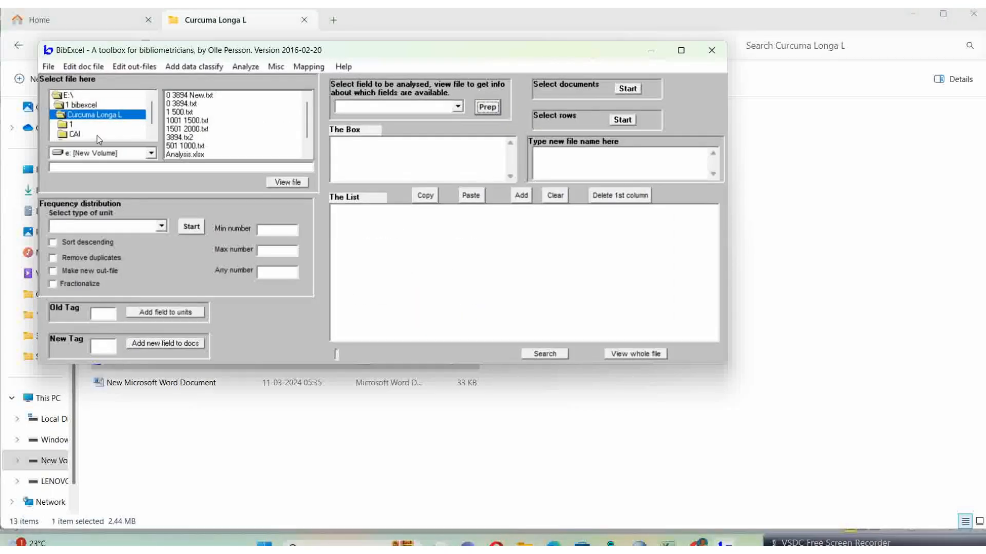
{"action": "scroll", "coordinate": [152, 116], "scroll_direction": "down", "scroll_amount": 1}
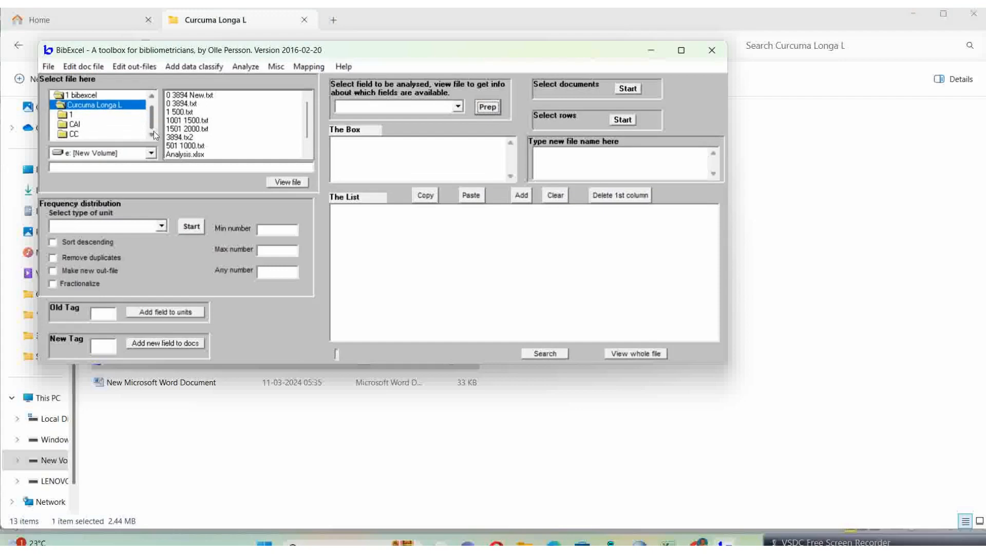
{"action": "double_click", "coordinate": [75, 134]}
{"action": "left_click", "coordinate": [186, 95]}
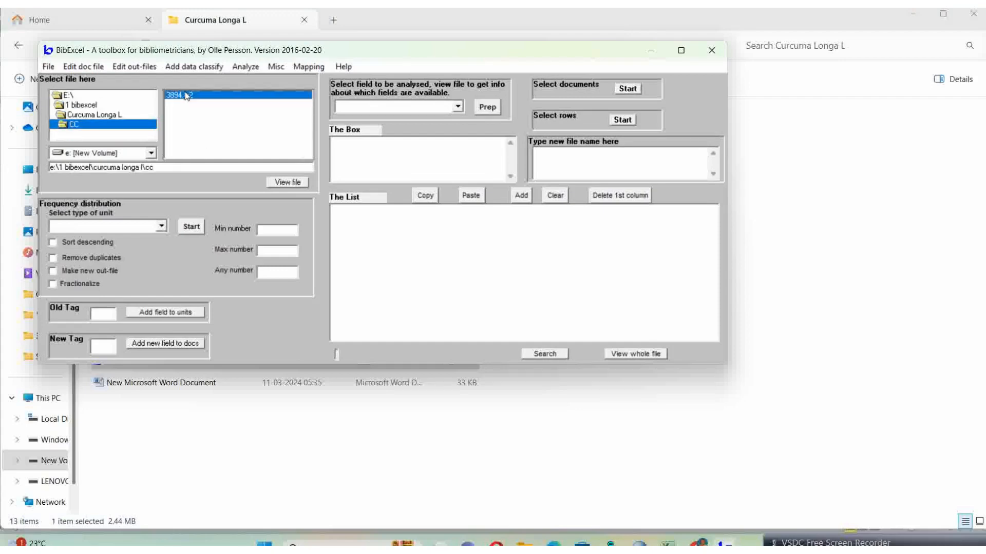
{"action": "left_click", "coordinate": [286, 183]}
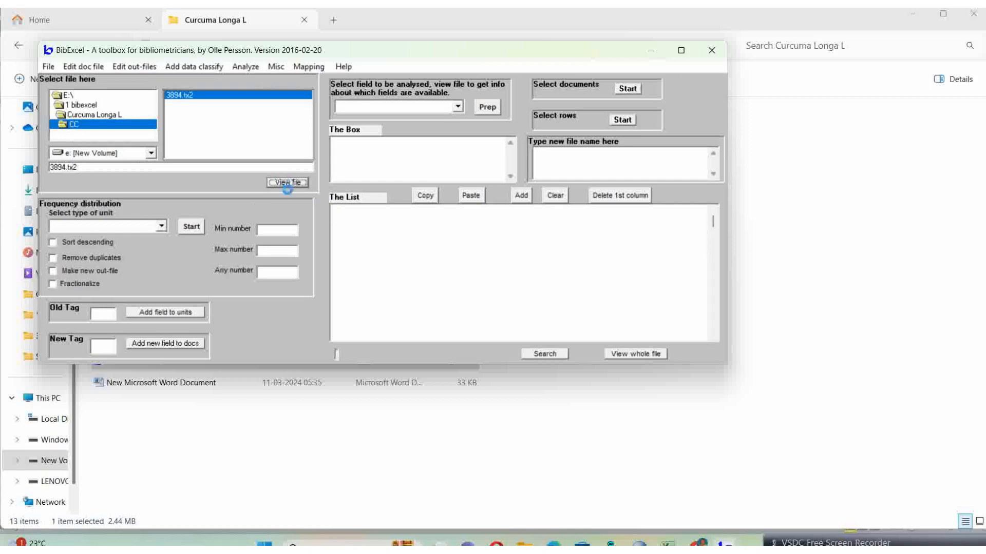
{"action": "left_click", "coordinate": [681, 51]}
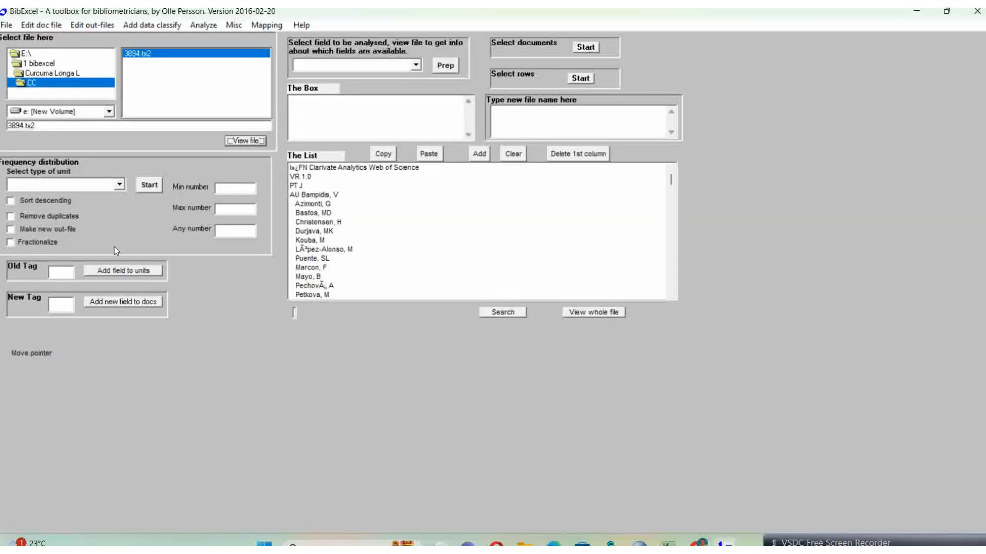
Step: Set the old tag to au and convert 3894.tx2 from Web of Science plain text to Dialog format, without keeping DOI numbers
{"action": "left_click", "coordinate": [61, 272]}
{"action": "type", "text": "a"}
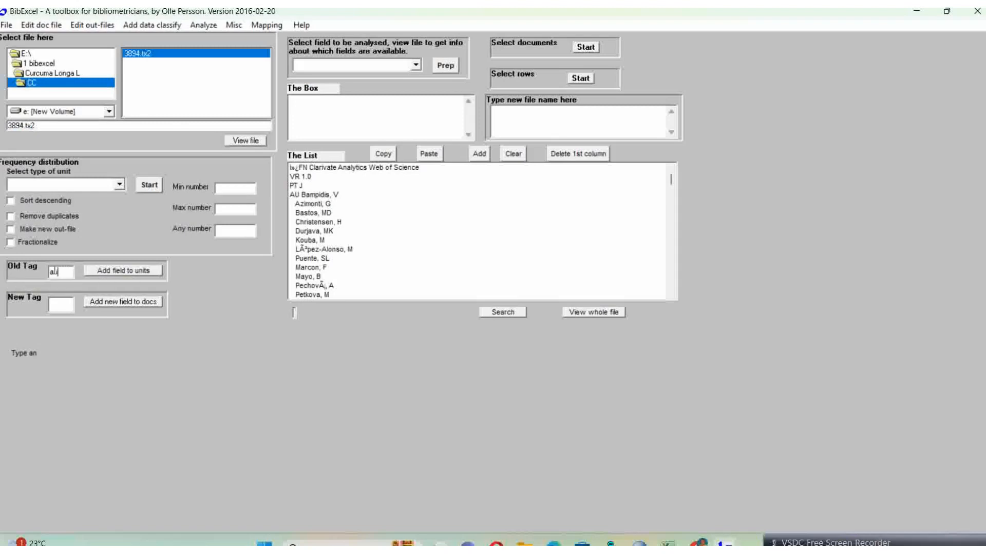
{"action": "type", "text": "u"}
{"action": "left_click", "coordinate": [235, 26]}
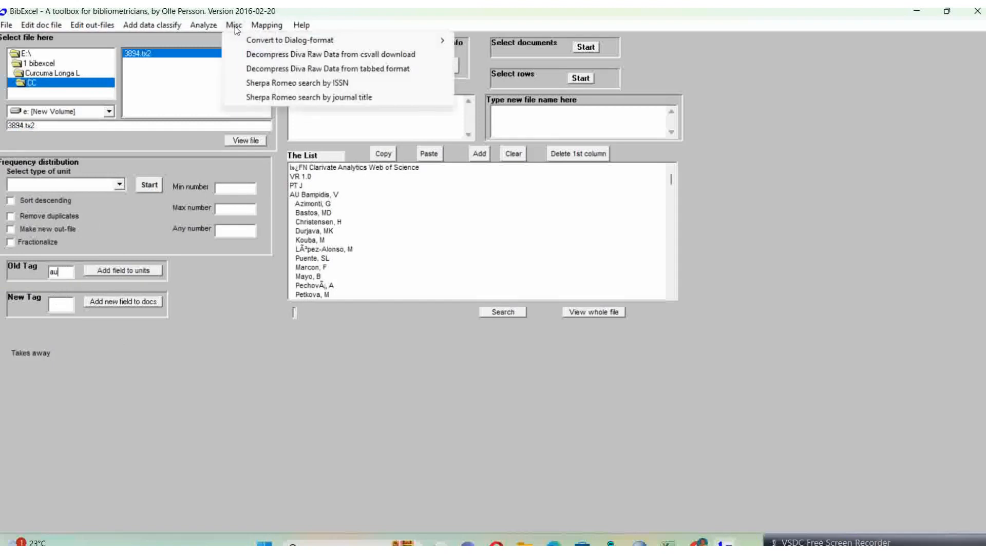
{"action": "mouse_move", "coordinate": [248, 41]}
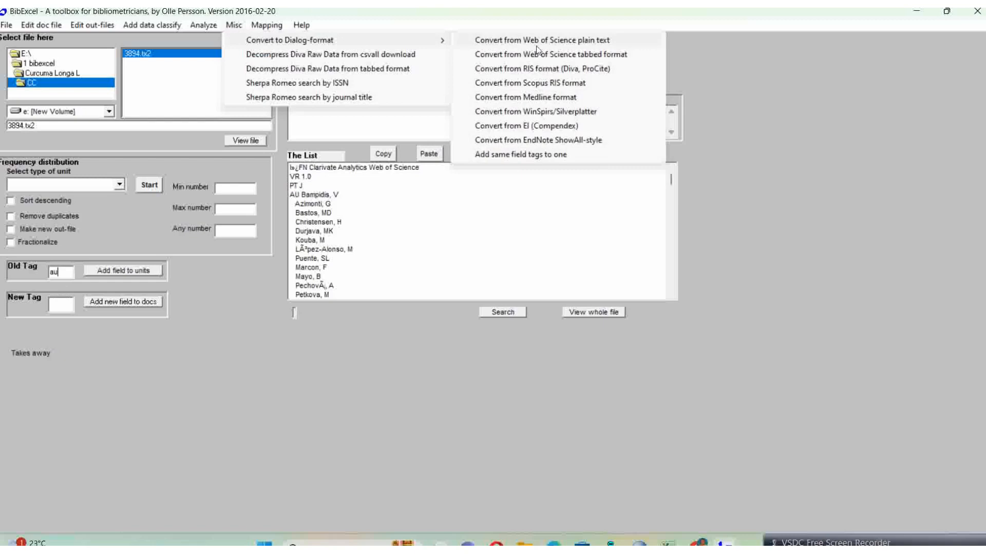
{"action": "left_click", "coordinate": [550, 41]}
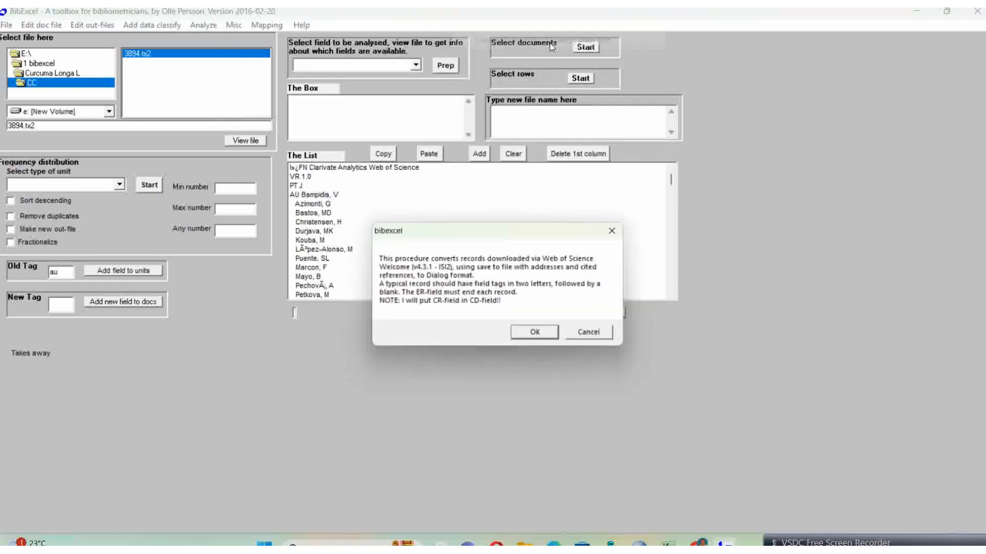
{"action": "left_click", "coordinate": [534, 334]}
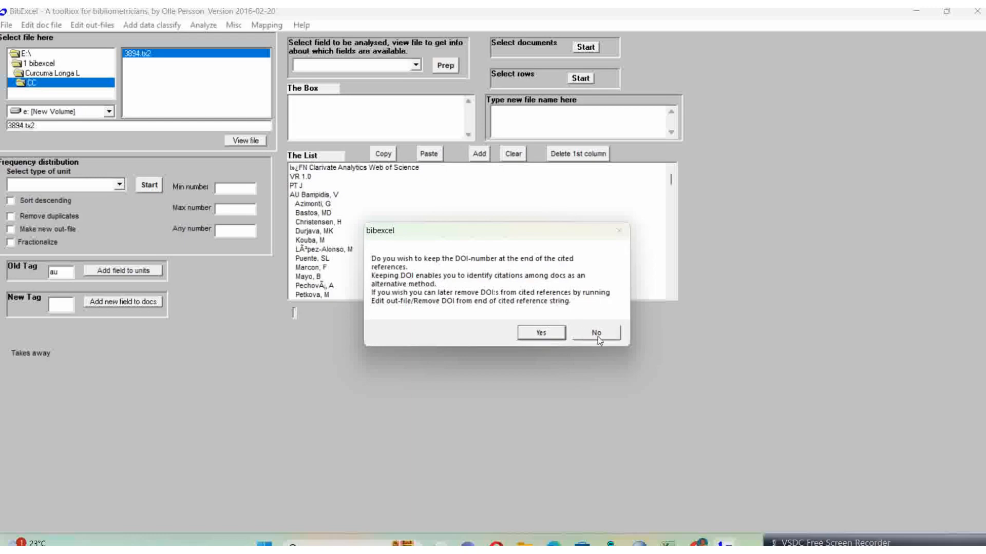
{"action": "left_click", "coordinate": [597, 333]}
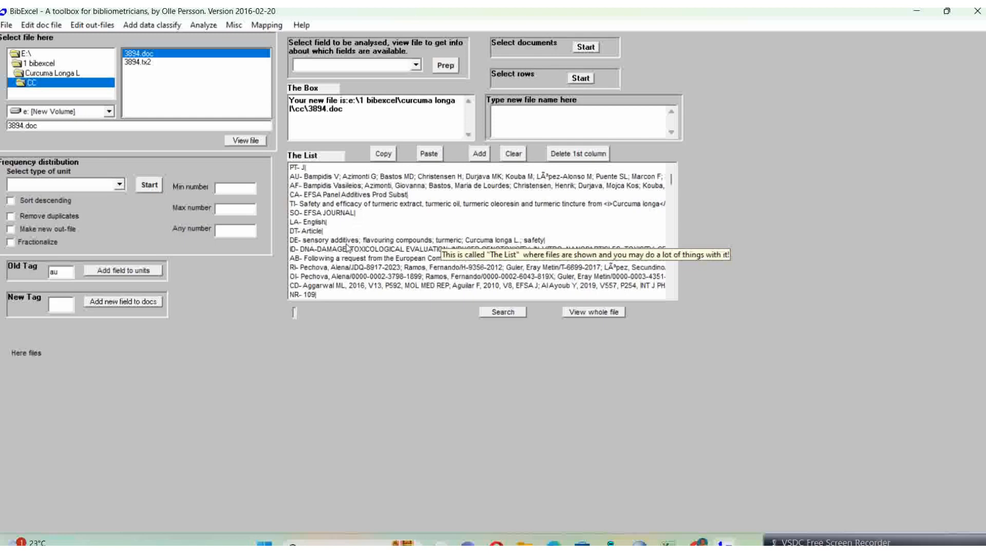
Step: View the converted 3894.doc and prepare an out-file from its author field using the "Any ; separated field" option
{"action": "scroll", "coordinate": [354, 231], "scroll_direction": "down", "scroll_amount": 5}
{"action": "scroll", "coordinate": [353, 247], "scroll_direction": "down", "scroll_amount": 7}
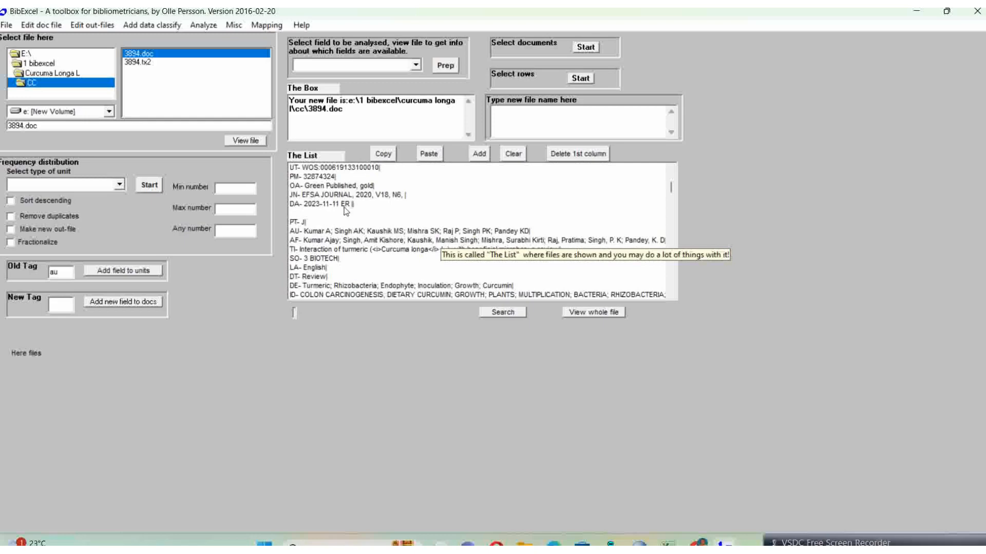
{"action": "left_click", "coordinate": [234, 141]}
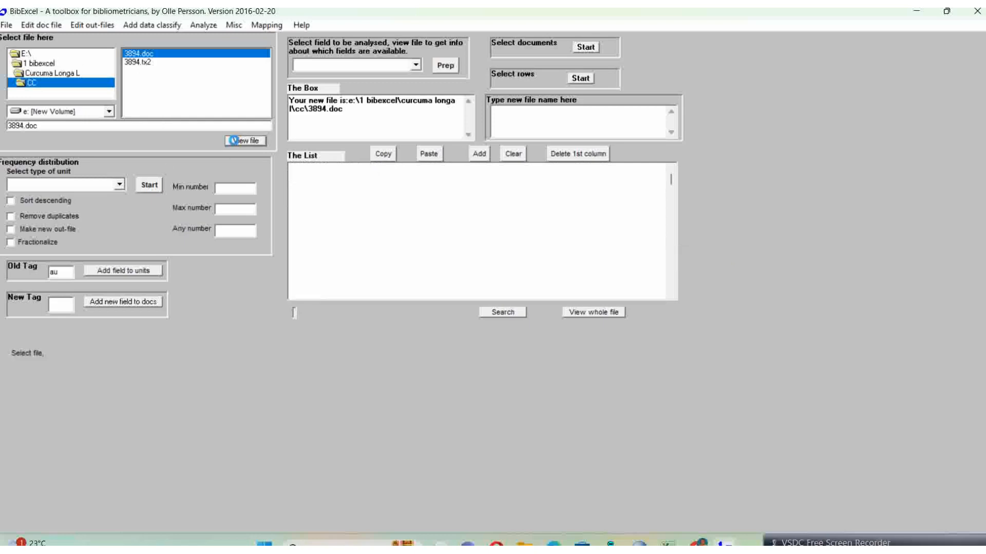
{"action": "left_click", "coordinate": [416, 66]}
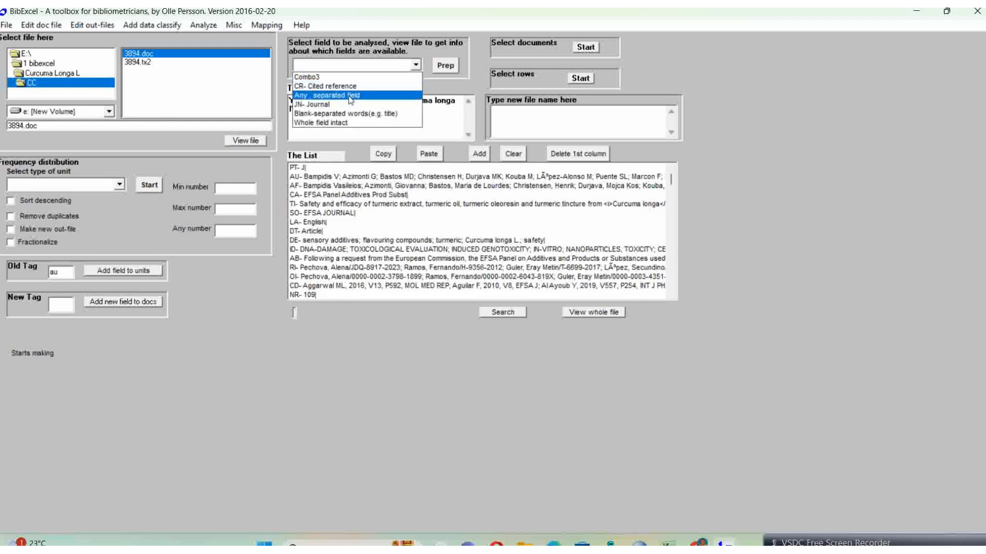
{"action": "left_click", "coordinate": [351, 101]}
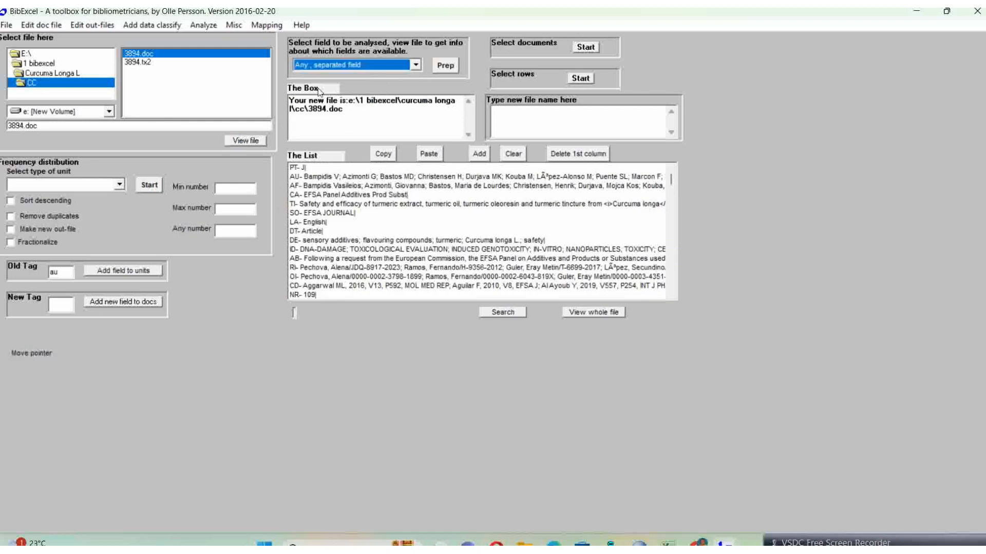
{"action": "left_click", "coordinate": [449, 69]}
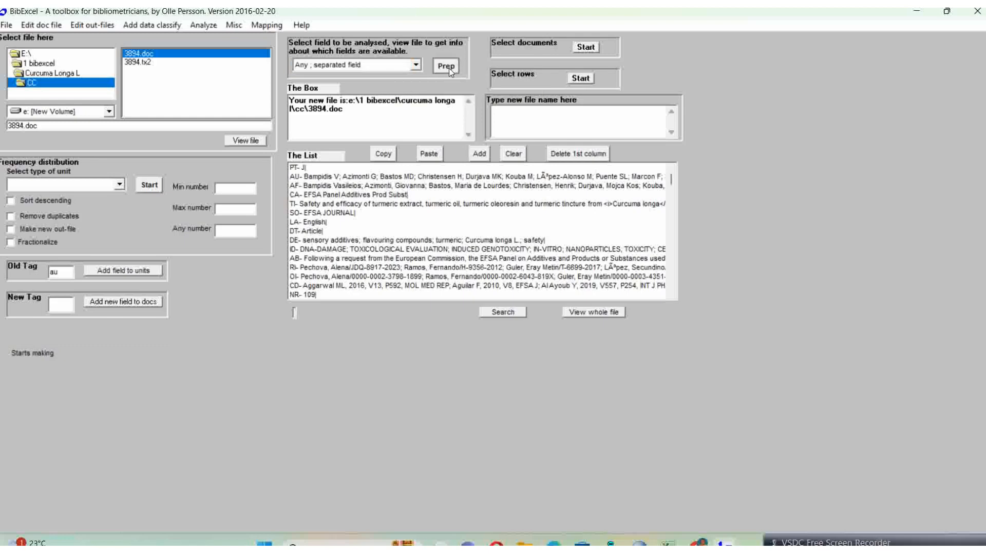
{"action": "left_click", "coordinate": [543, 341]}
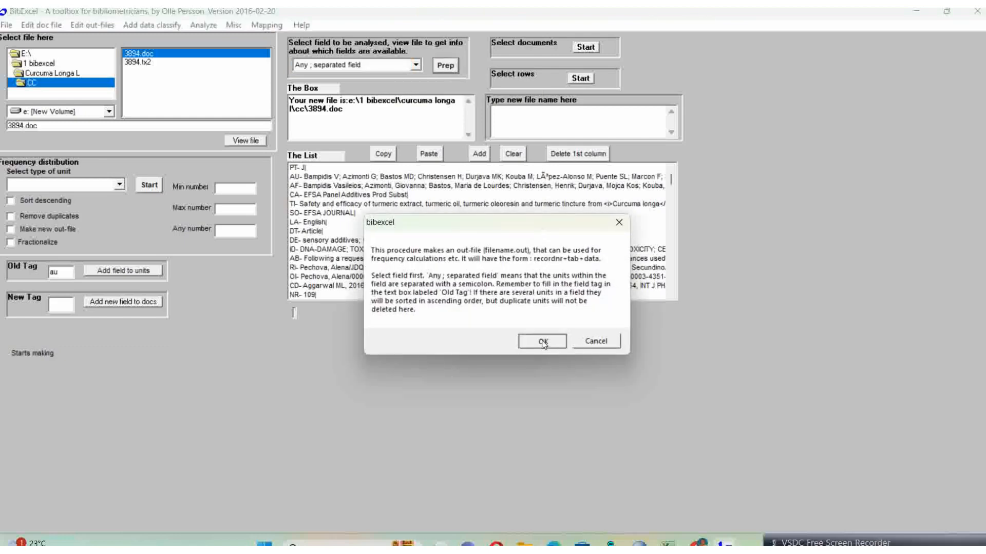
{"action": "left_click", "coordinate": [523, 316]}
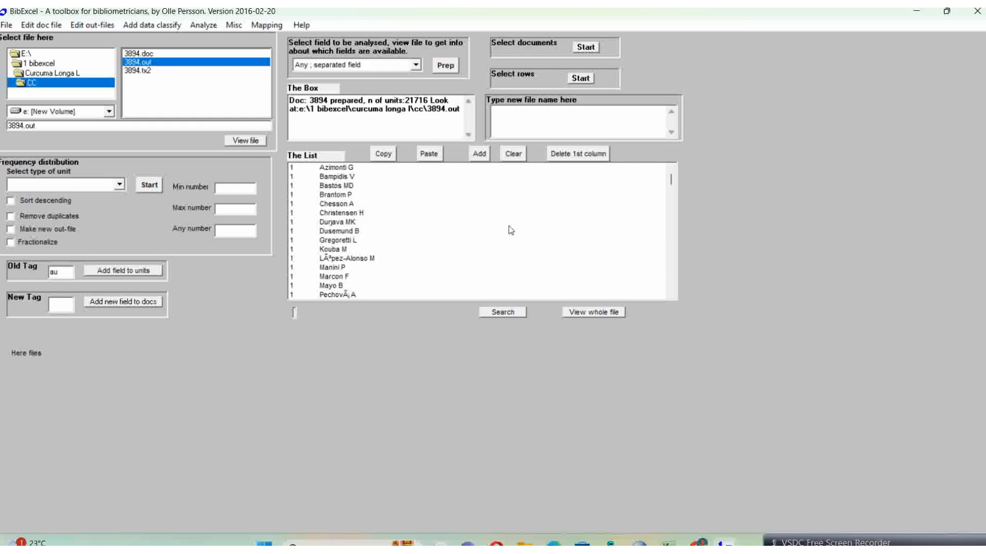
Step: Examine how the author rows in 3894.out are grouped by record number, highlighting rows of records 1, 2 and 3
{"action": "left_click", "coordinate": [506, 223]}
{"action": "left_click", "coordinate": [292, 167]}
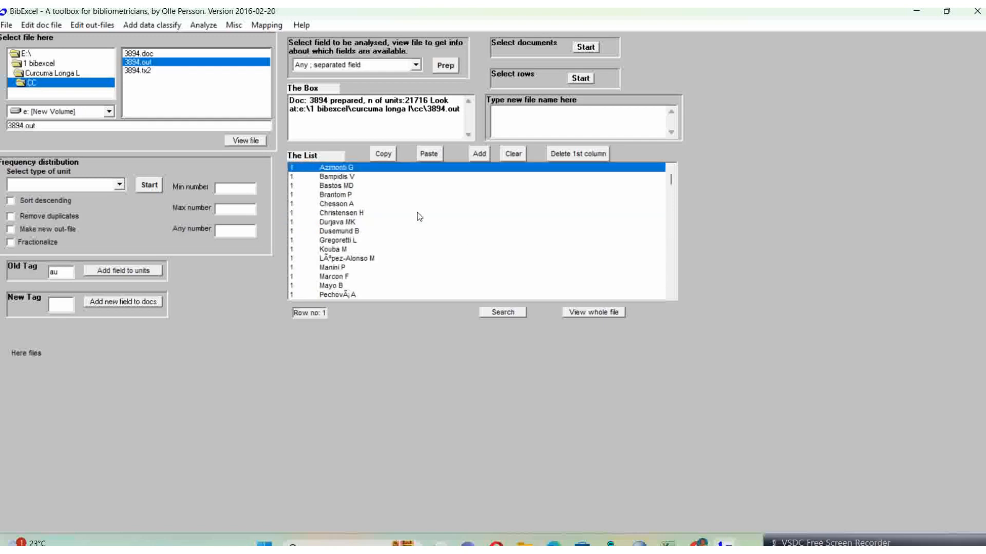
{"action": "scroll", "coordinate": [419, 217], "scroll_direction": "down", "scroll_amount": 4}
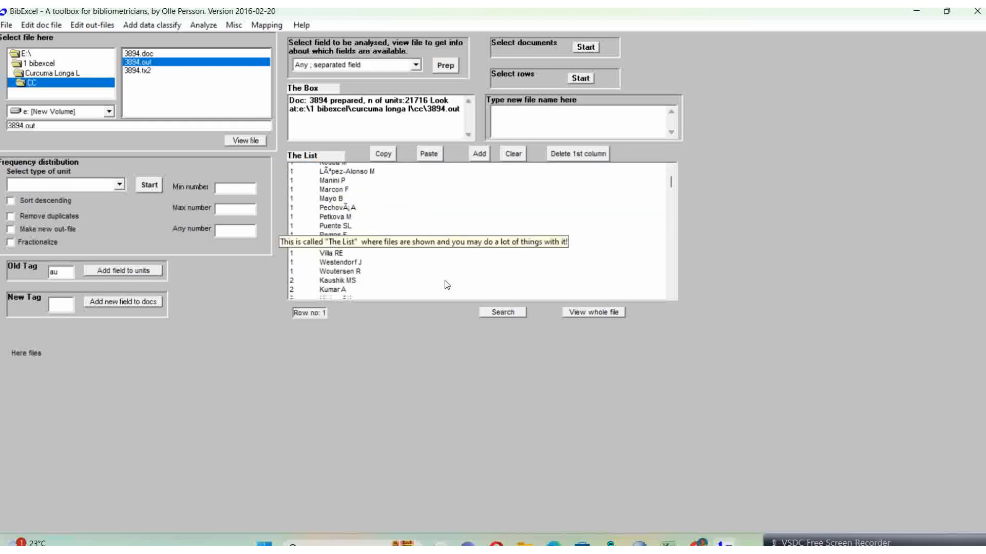
{"action": "scroll", "coordinate": [444, 280], "scroll_direction": "down", "scroll_amount": 1}
{"action": "left_click", "coordinate": [347, 251], "text": "shift"}
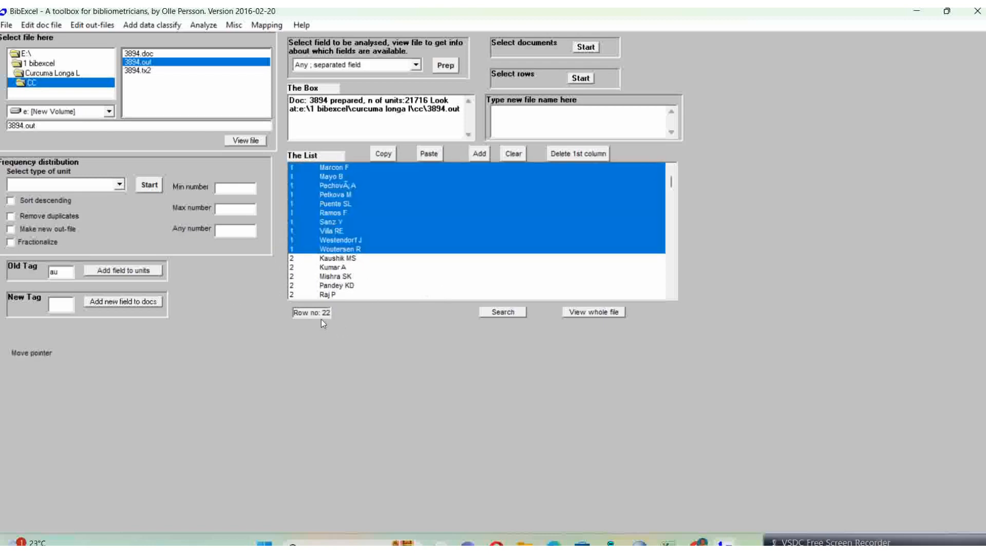
{"action": "left_click", "coordinate": [381, 268]}
{"action": "scroll", "coordinate": [383, 268], "scroll_direction": "down", "scroll_amount": 3}
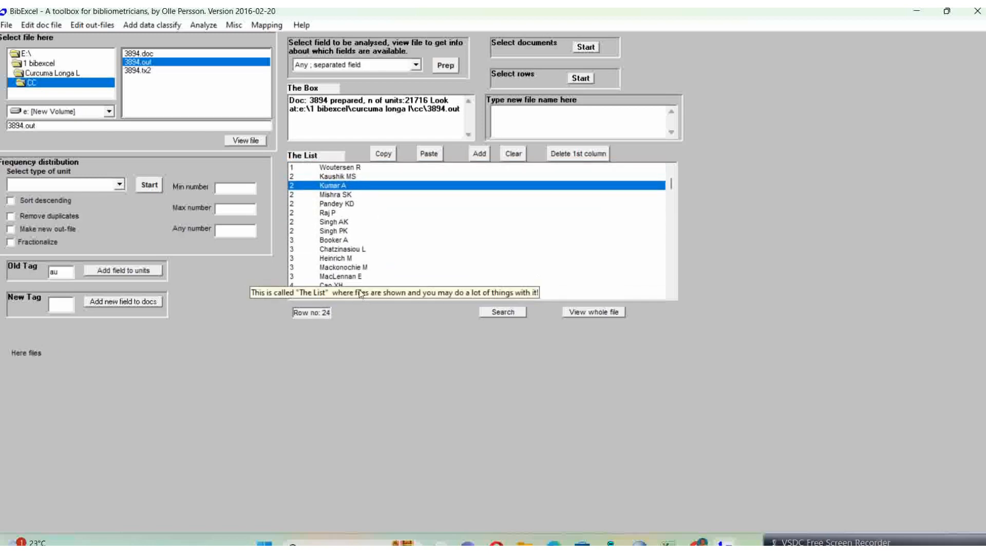
{"action": "left_click", "coordinate": [332, 240]}
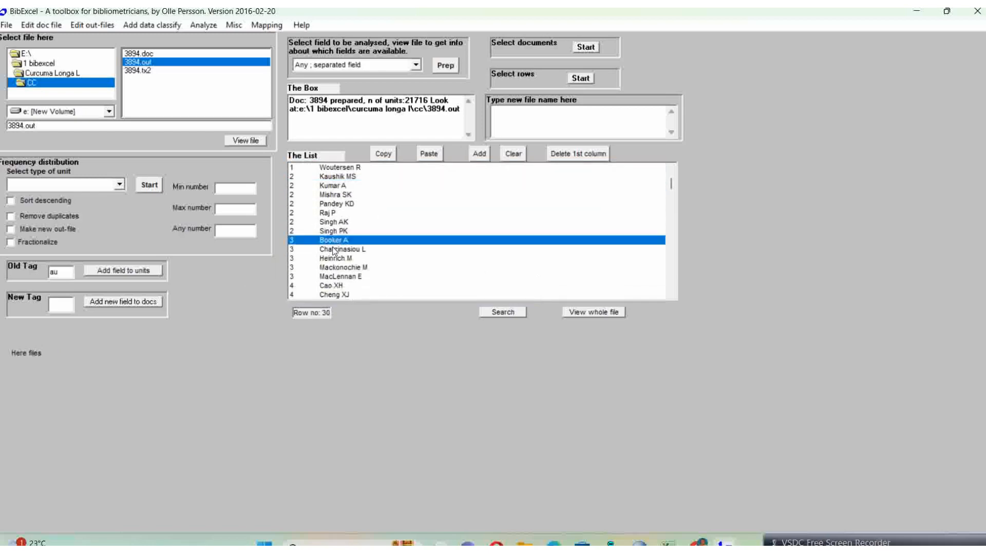
Step: Examine the remaining author rows of record 3 in 3894.out, highlighting each one down to its last author
{"action": "left_click", "coordinate": [333, 249]}
{"action": "left_click", "coordinate": [333, 258]}
{"action": "left_click", "coordinate": [334, 268]}
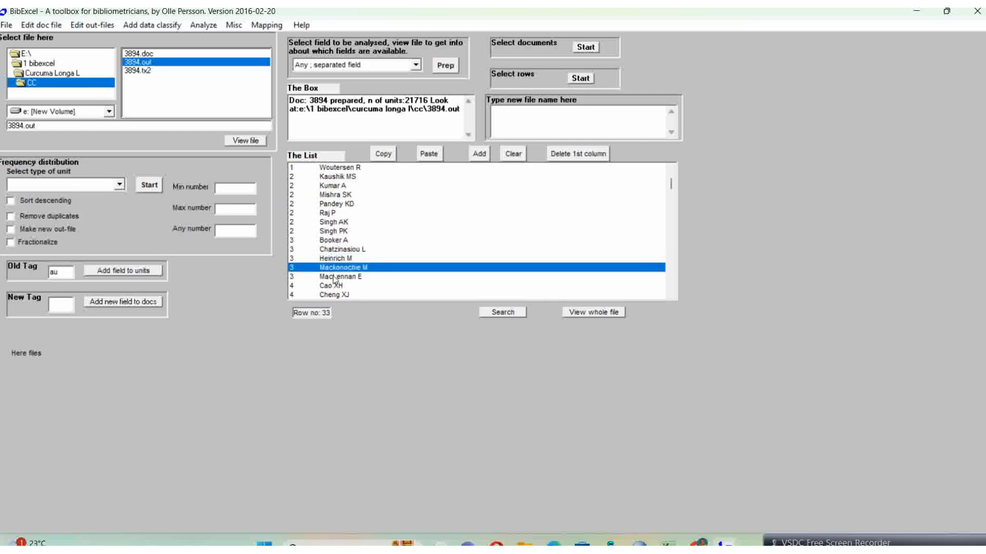
{"action": "left_click", "coordinate": [334, 277]}
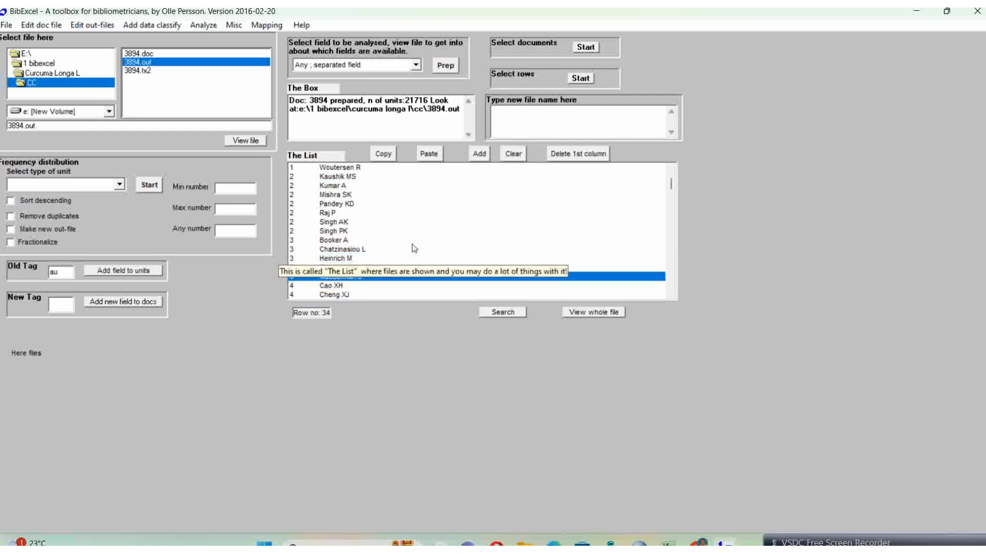
{"action": "scroll", "coordinate": [414, 249], "scroll_direction": "up", "scroll_amount": 3}
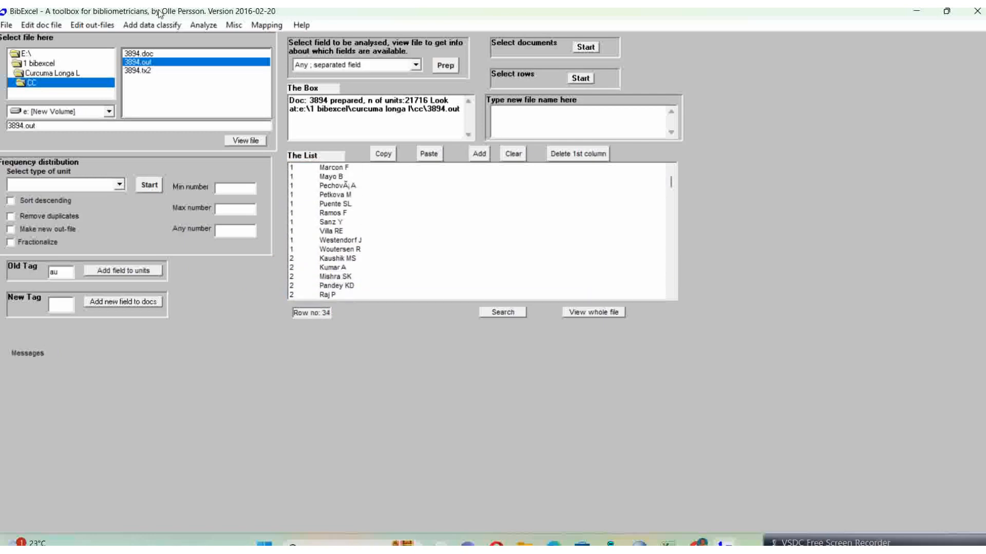
Step: Reload 3894.out and run the analysis that calculates the number of units per record
{"action": "left_click", "coordinate": [244, 140]}
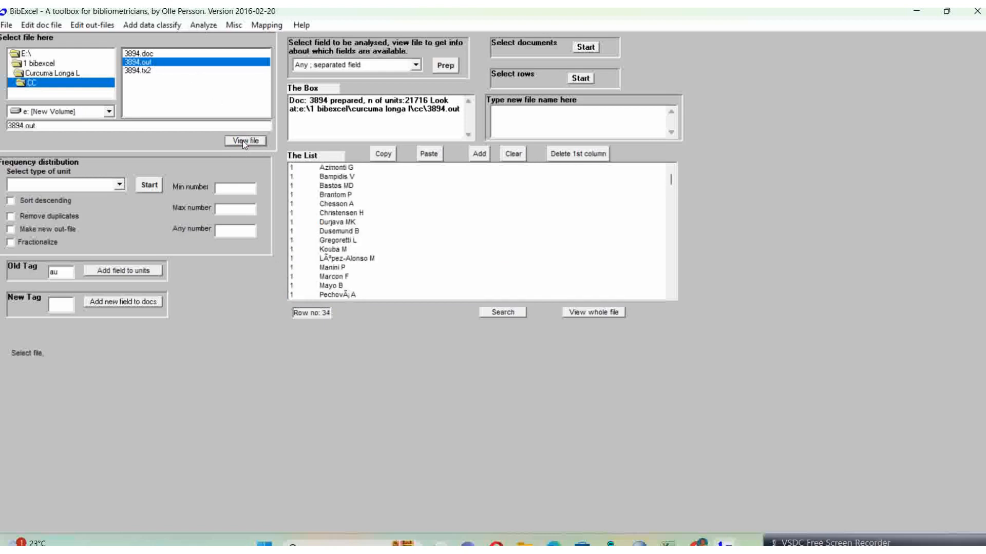
{"action": "left_click", "coordinate": [204, 26]}
{"action": "left_click", "coordinate": [244, 284]}
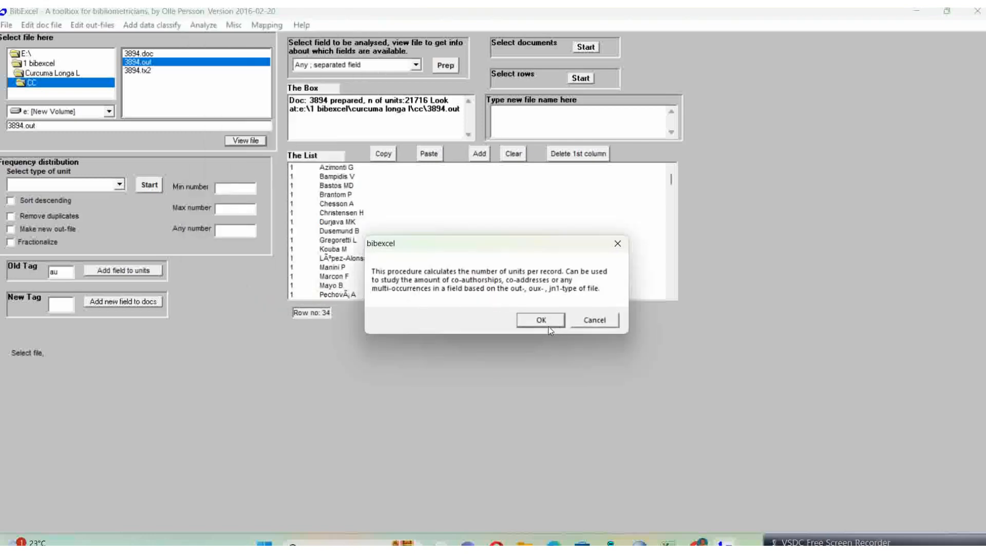
{"action": "left_click", "coordinate": [542, 321]}
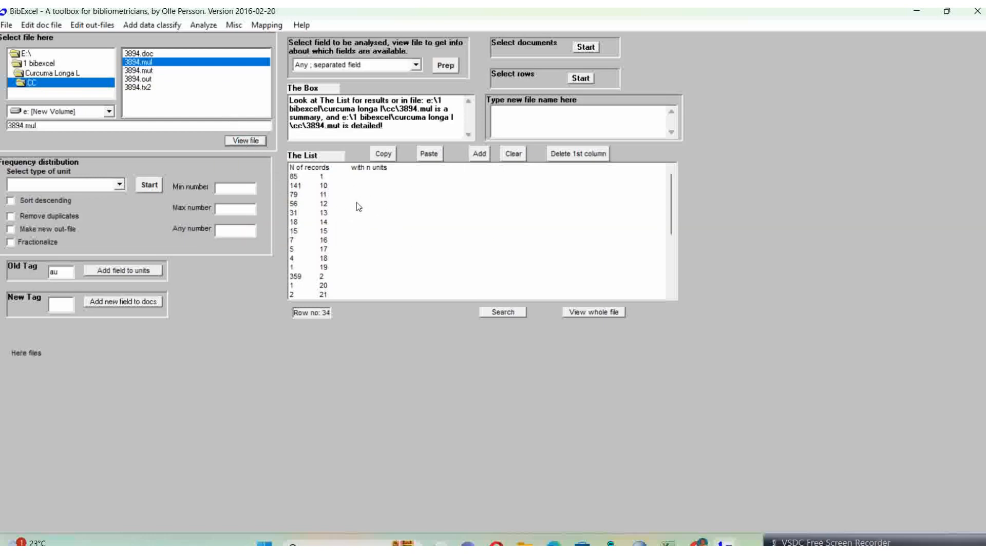
Step: View the detailed file 3894.mut and check the author counts listed for records 3 and 2
{"action": "left_click", "coordinate": [149, 71]}
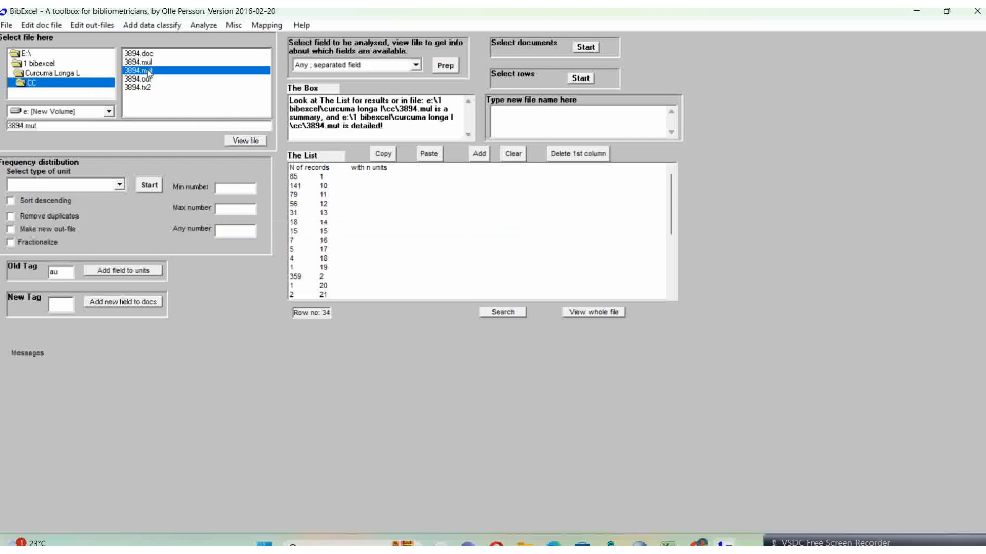
{"action": "left_click", "coordinate": [238, 140]}
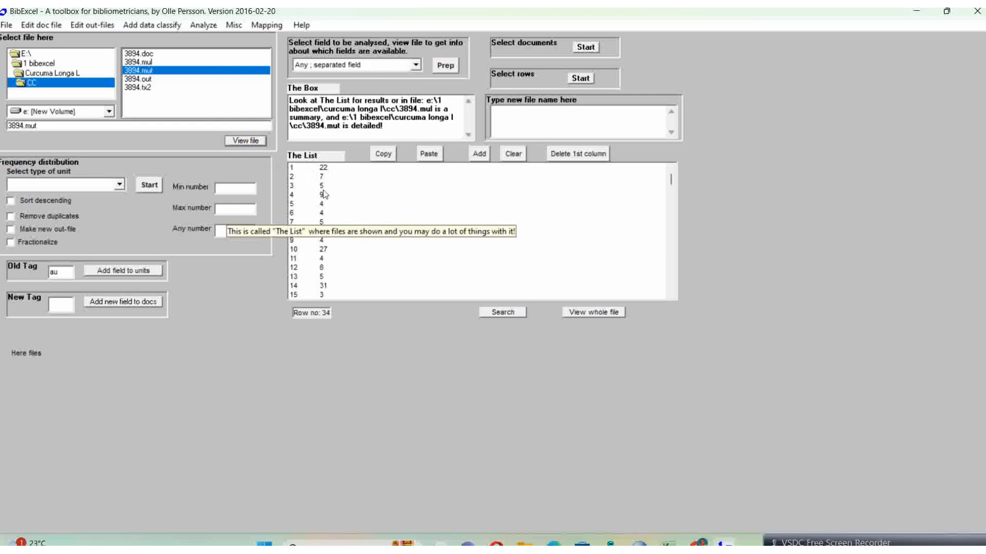
{"action": "left_click", "coordinate": [322, 185]}
{"action": "left_click", "coordinate": [321, 177]}
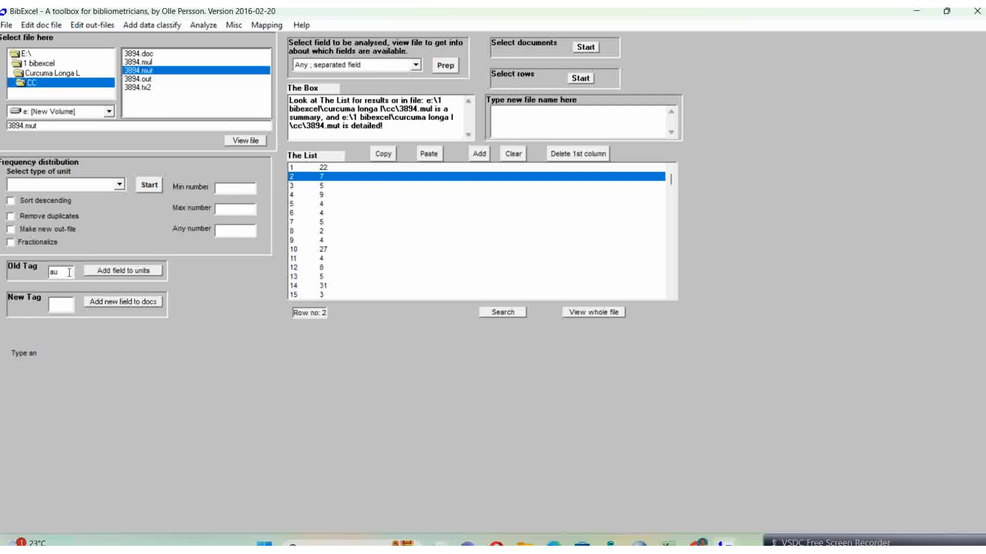
Step: Set the old tag to py and add the publication year from the JN-field to the 3894.mut units, keeping tab as delimiter
{"action": "left_click_drag", "start_coordinate": [71, 272], "coordinate": [32, 272]}
{"action": "type", "text": "py"}
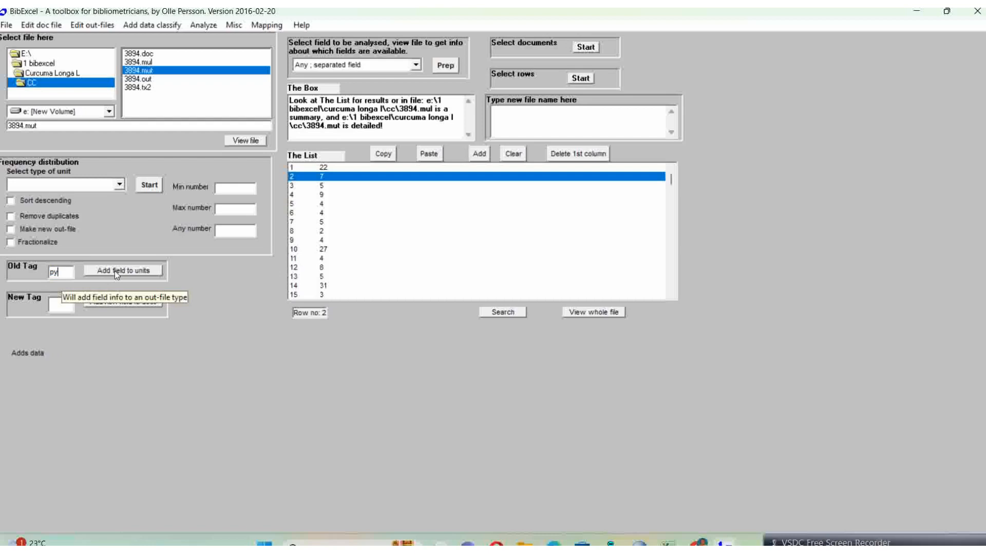
{"action": "left_click", "coordinate": [135, 272]}
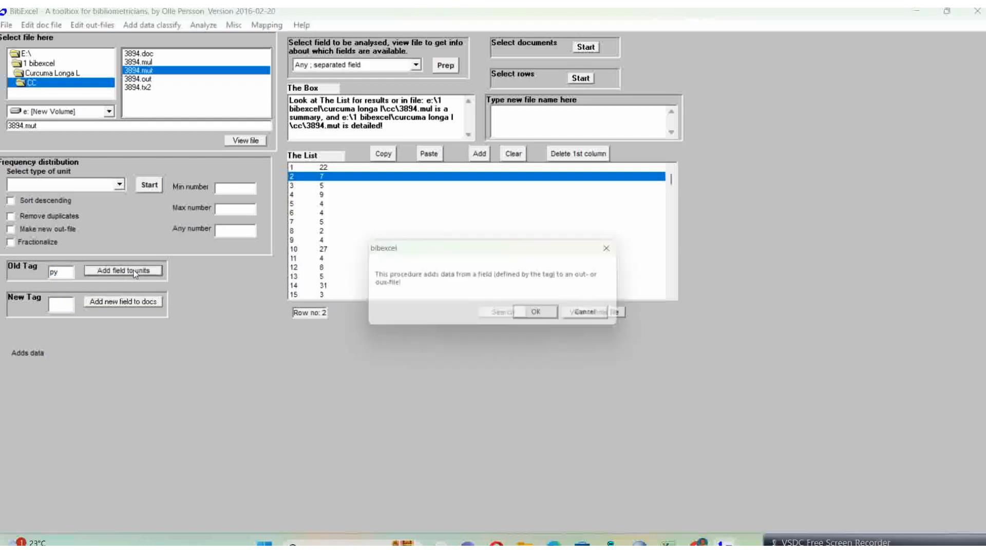
{"action": "left_click", "coordinate": [538, 319]}
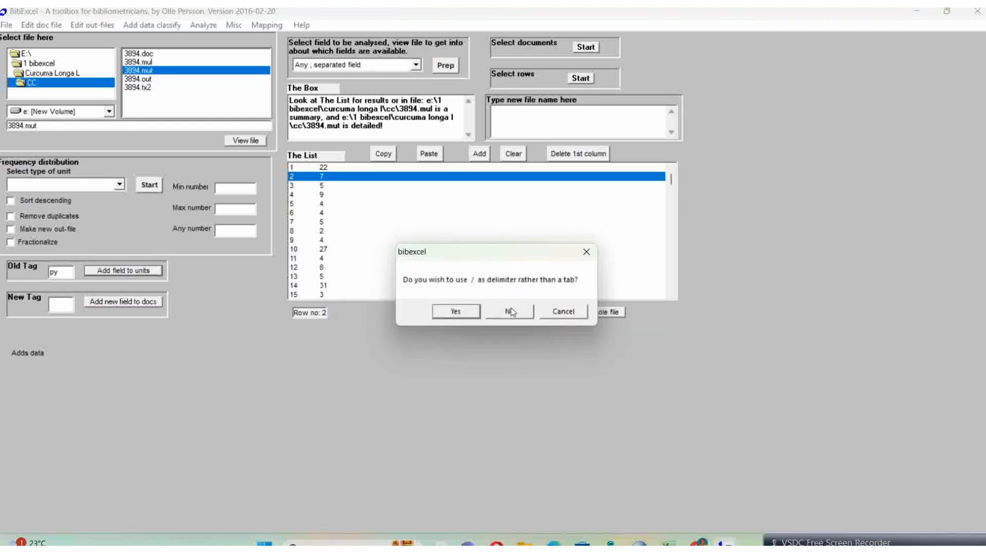
{"action": "left_click", "coordinate": [511, 311]}
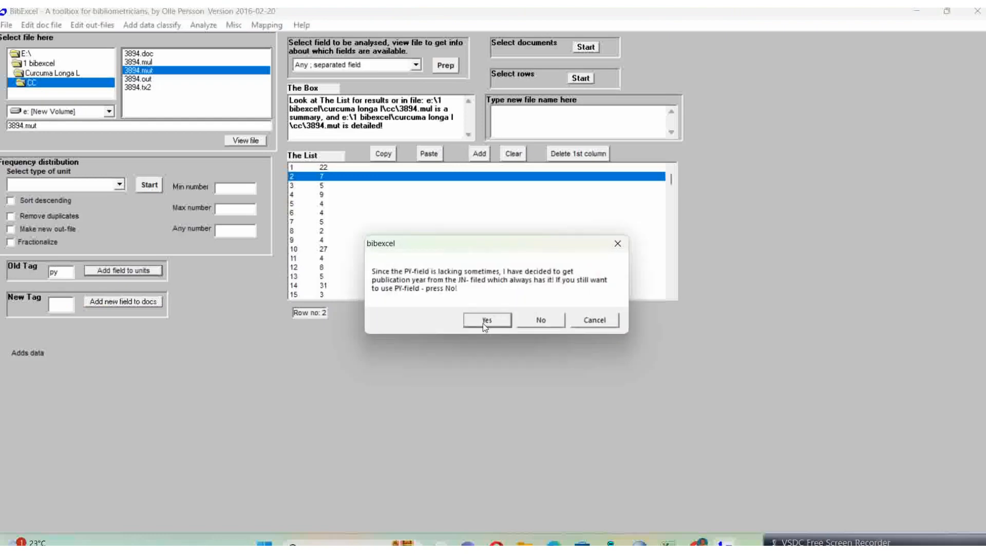
{"action": "left_click", "coordinate": [486, 320]}
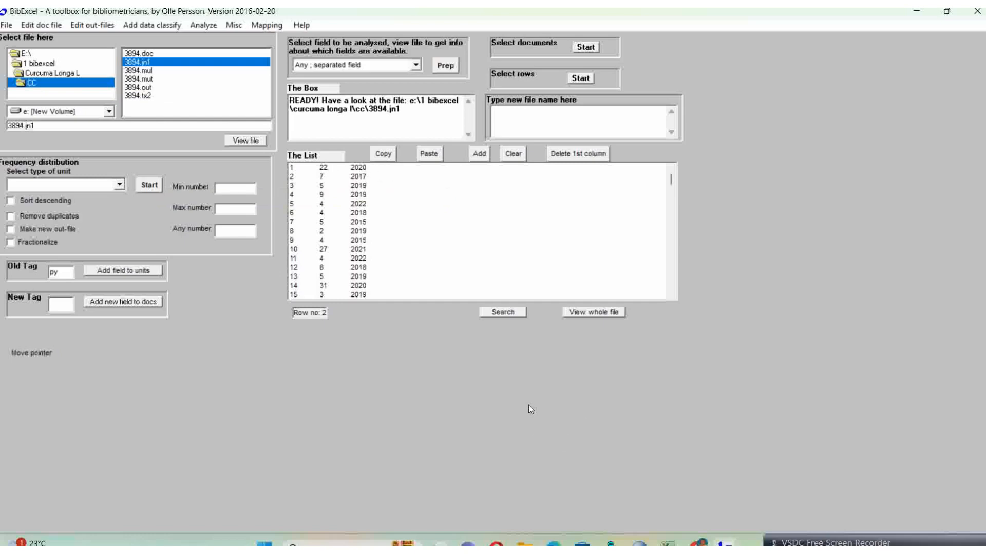
Step: Switch to File Explorer and open 3894.jn1 from the CC folder in Notepad
{"action": "left_click", "coordinate": [916, 15]}
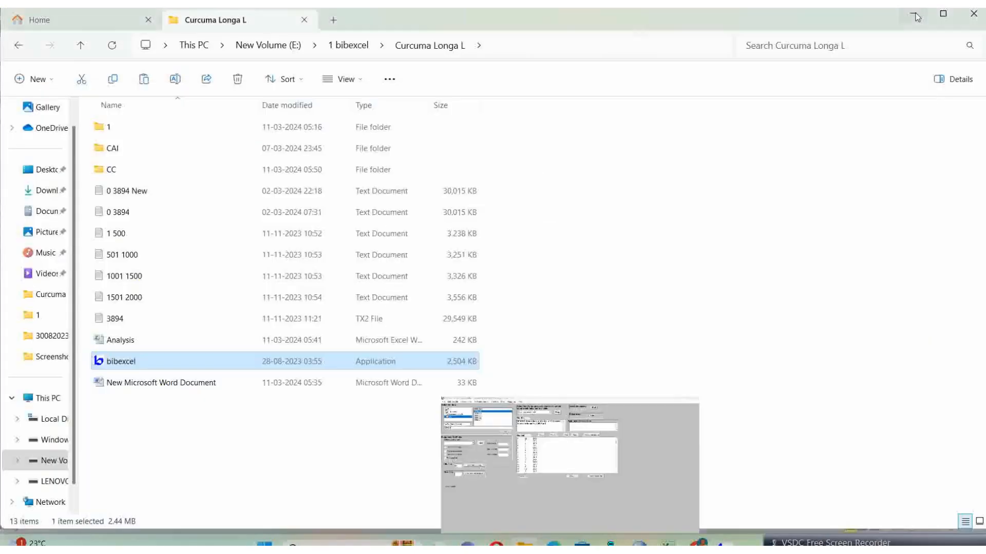
{"action": "double_click", "coordinate": [109, 170]}
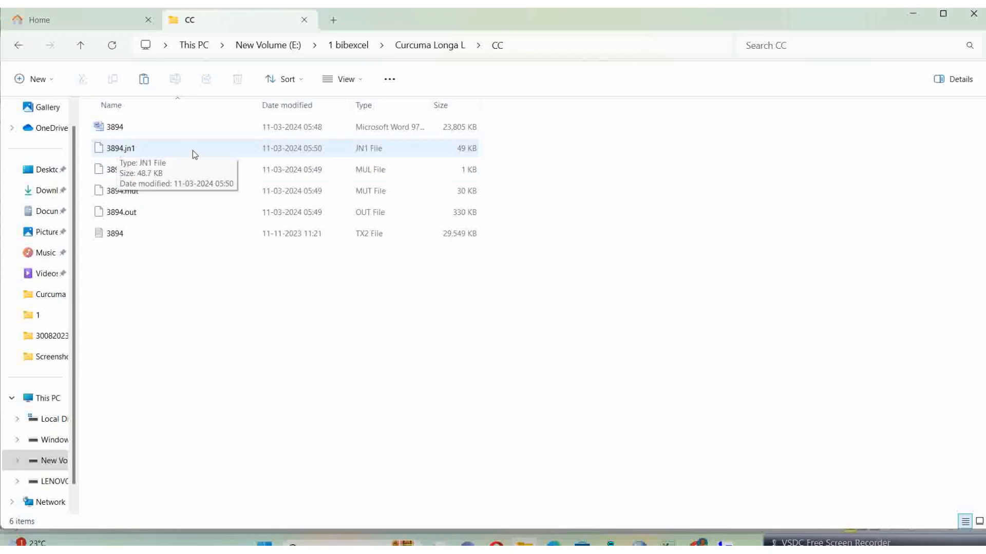
{"action": "left_click", "coordinate": [115, 152]}
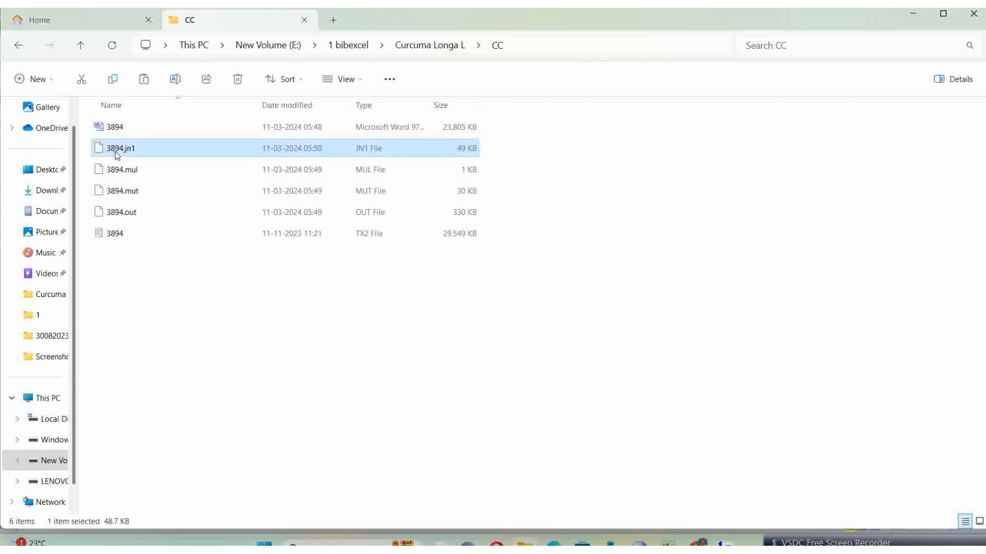
{"action": "double_click", "coordinate": [115, 152]}
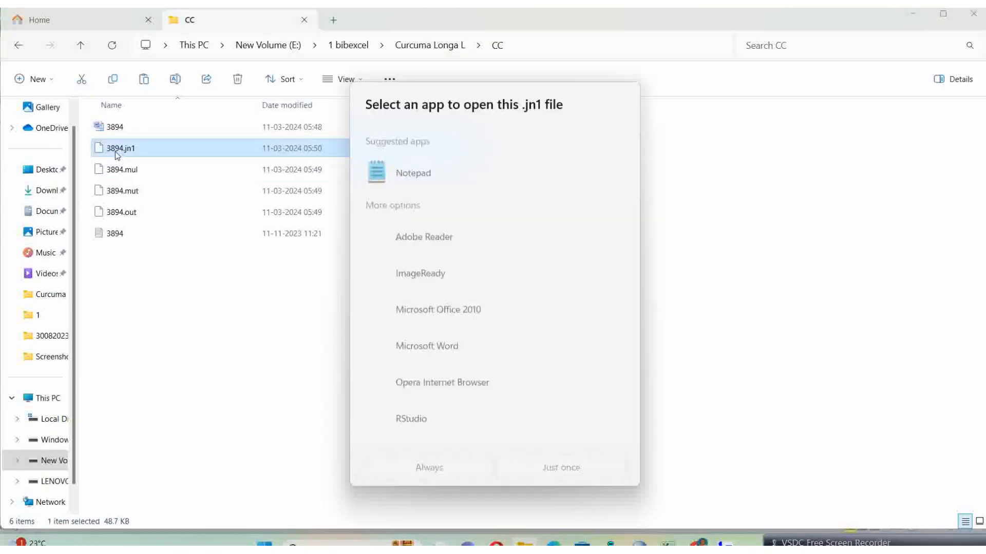
{"action": "left_click", "coordinate": [374, 167]}
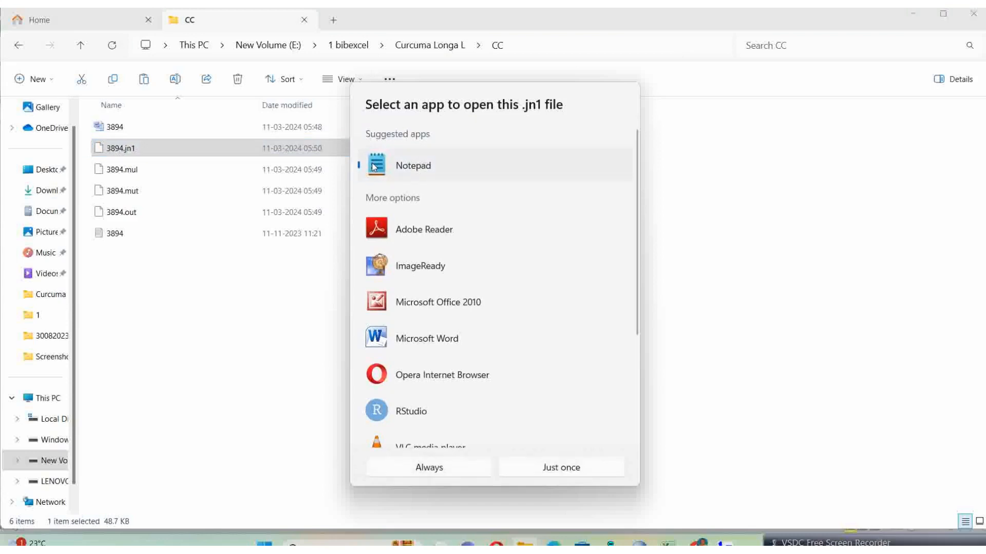
{"action": "double_click", "coordinate": [374, 166]}
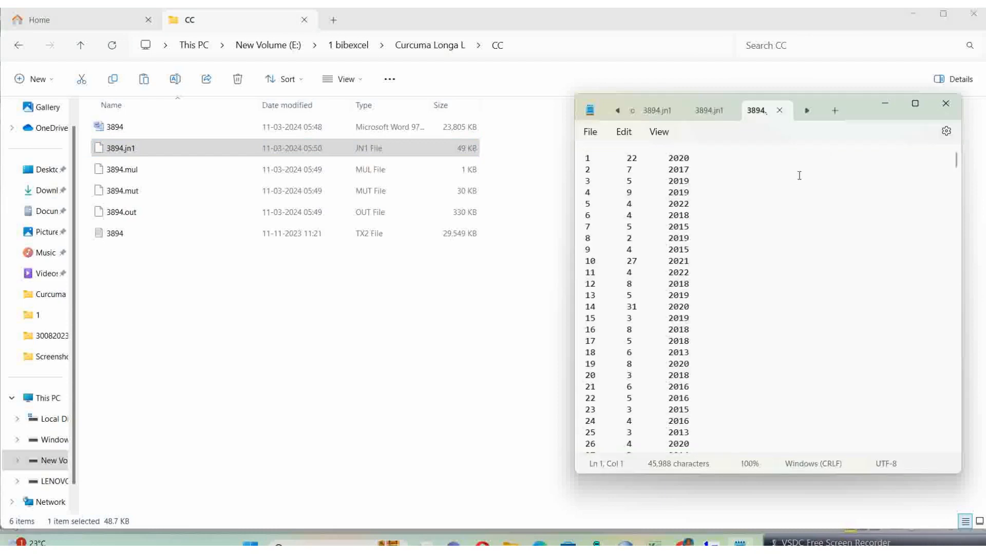
Step: Copy the entire 3894.jn1 text into a new worksheet of the Analysis workbook in Excel, starting at cell A2
{"action": "key", "text": "ctrl+a"}
{"action": "key", "text": "ctrl+c"}
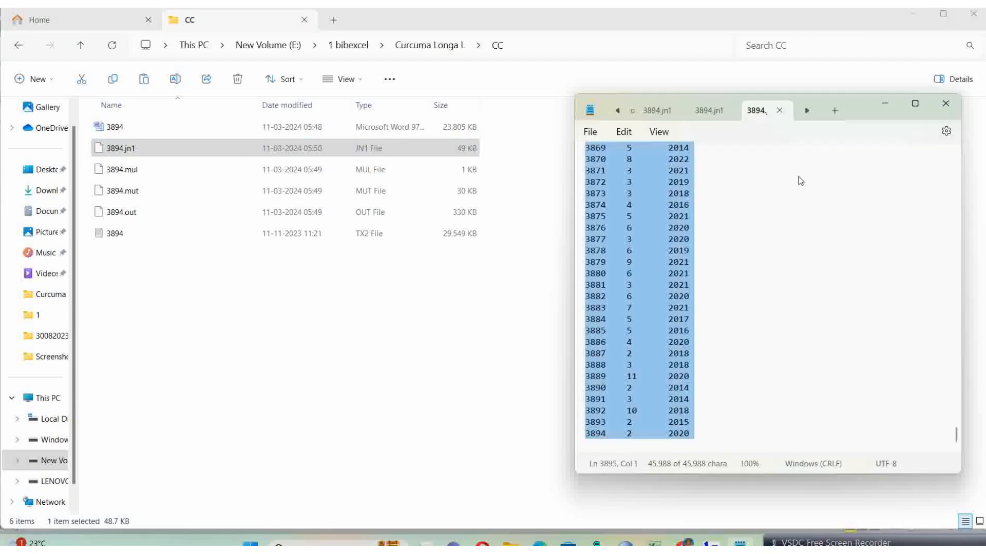
{"action": "mouse_move", "coordinate": [653, 543]}
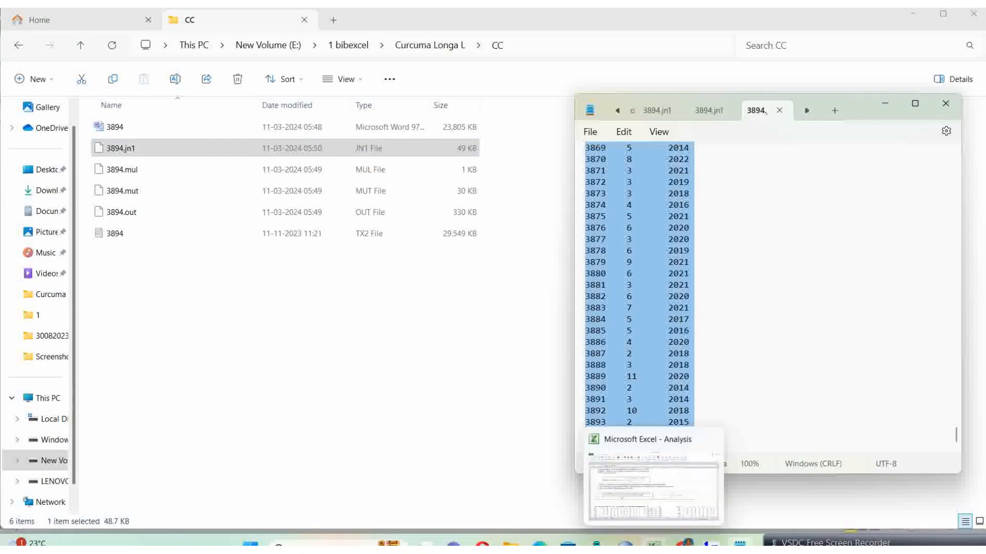
{"action": "left_click", "coordinate": [653, 487]}
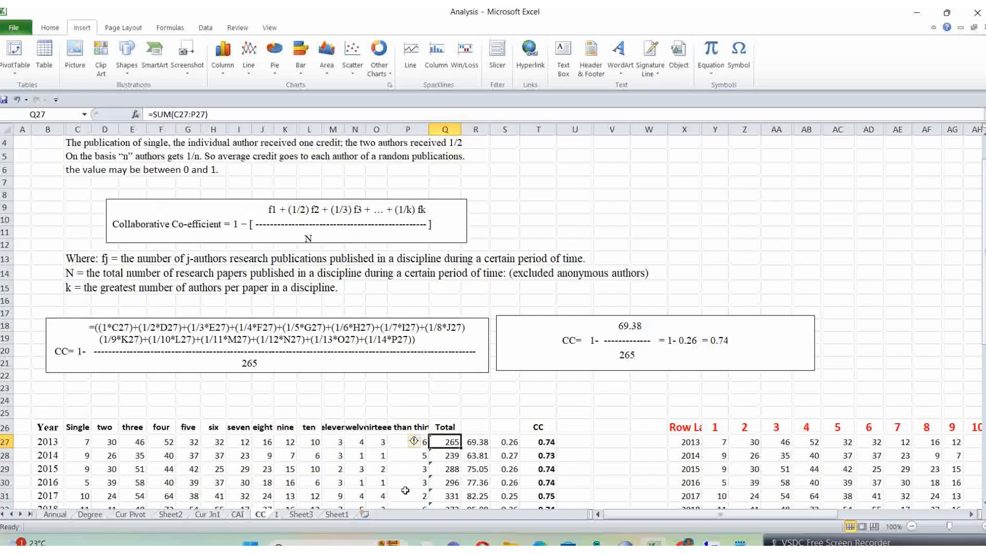
{"action": "left_click", "coordinate": [365, 514]}
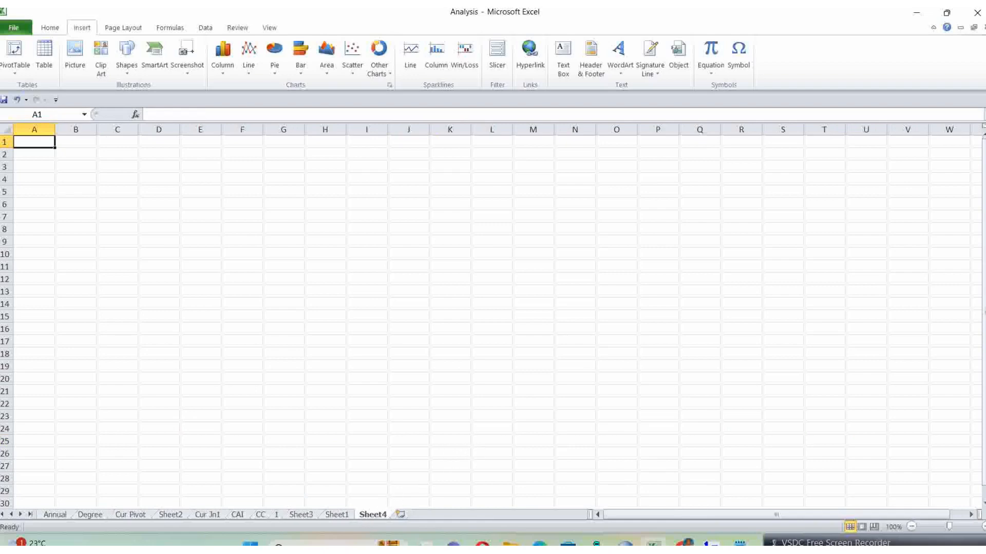
{"action": "left_click", "coordinate": [42, 156]}
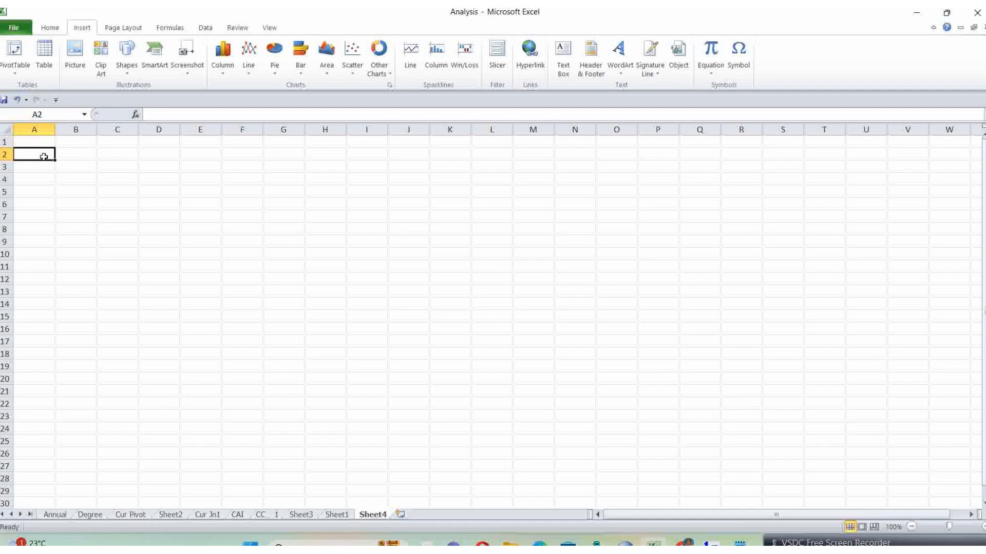
{"action": "key", "text": "ctrl+v"}
{"action": "left_click", "coordinate": [267, 201]}
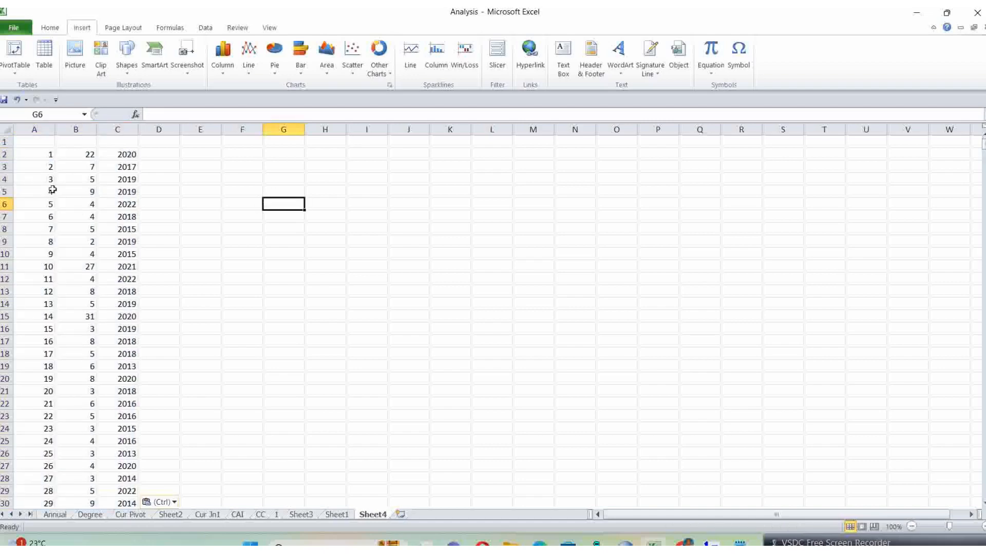
Step: Check the extent of the pasted data by going to the last record in column A and back to the first
{"action": "scroll", "coordinate": [195, 279], "scroll_direction": "down", "scroll_amount": 4}
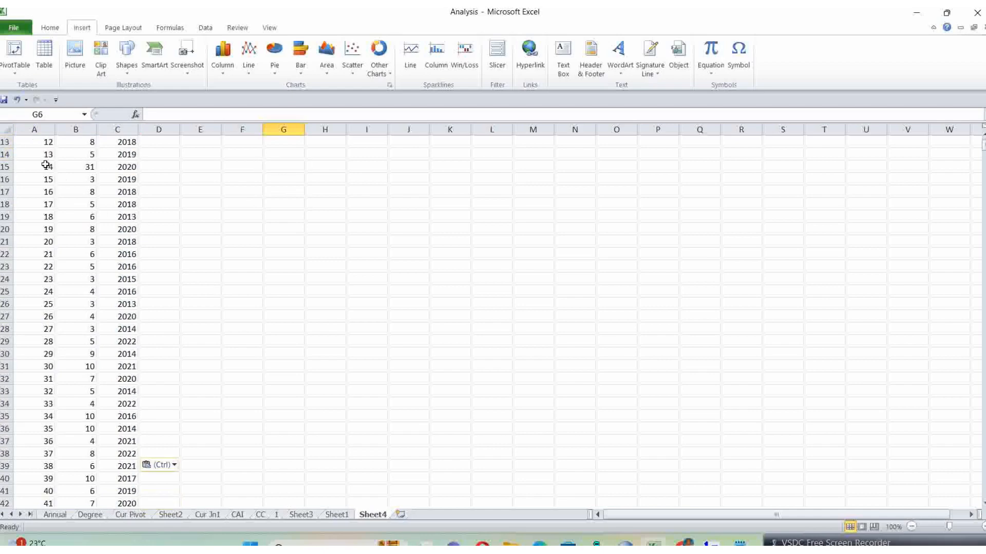
{"action": "left_click", "coordinate": [39, 143]}
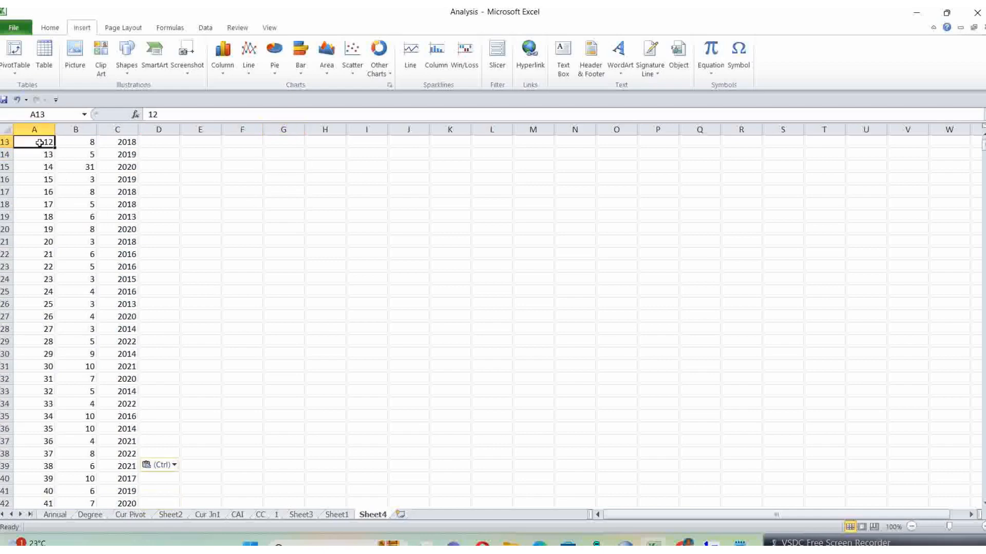
{"action": "key", "text": "ctrl+Down"}
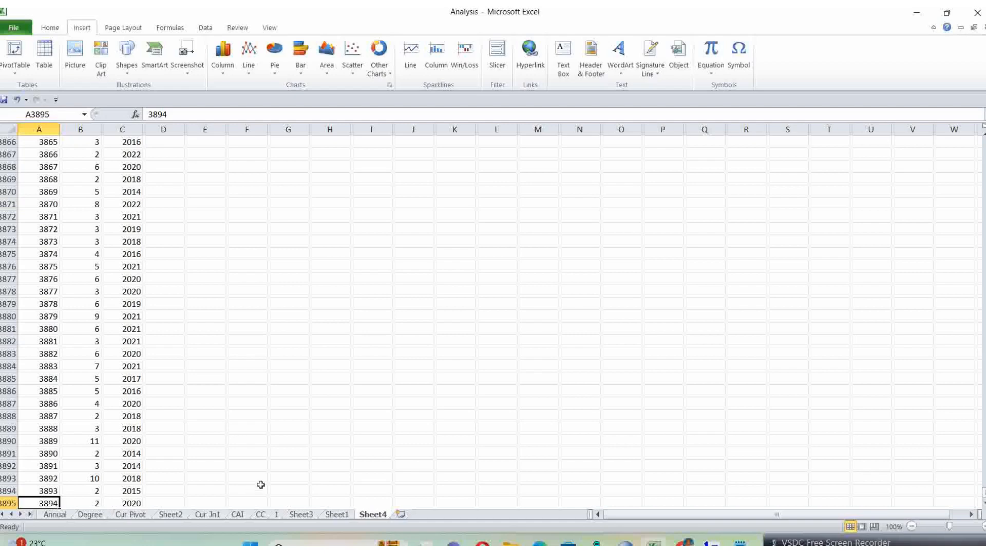
{"action": "scroll", "coordinate": [262, 471], "scroll_direction": "down", "scroll_amount": 2}
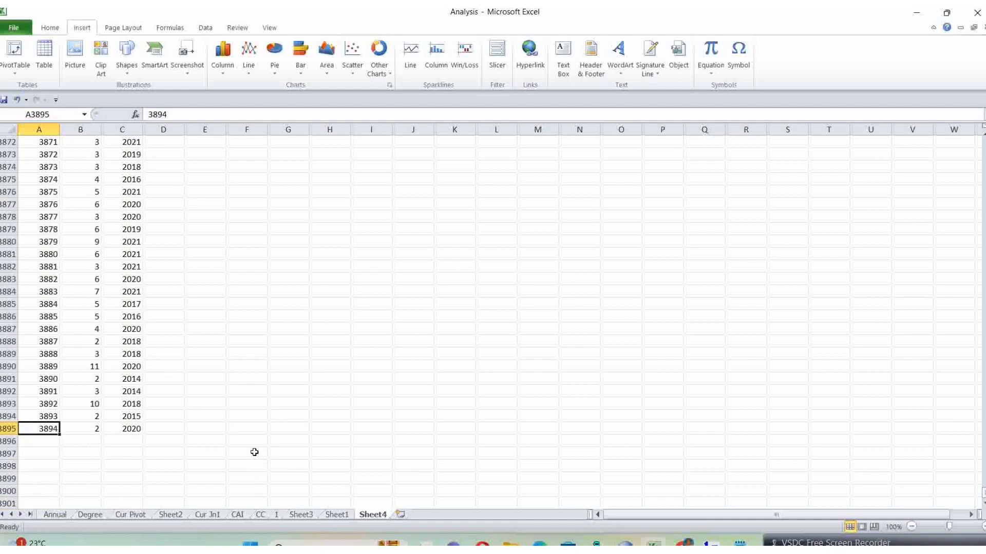
{"action": "scroll", "coordinate": [253, 449], "scroll_direction": "up", "scroll_amount": 1}
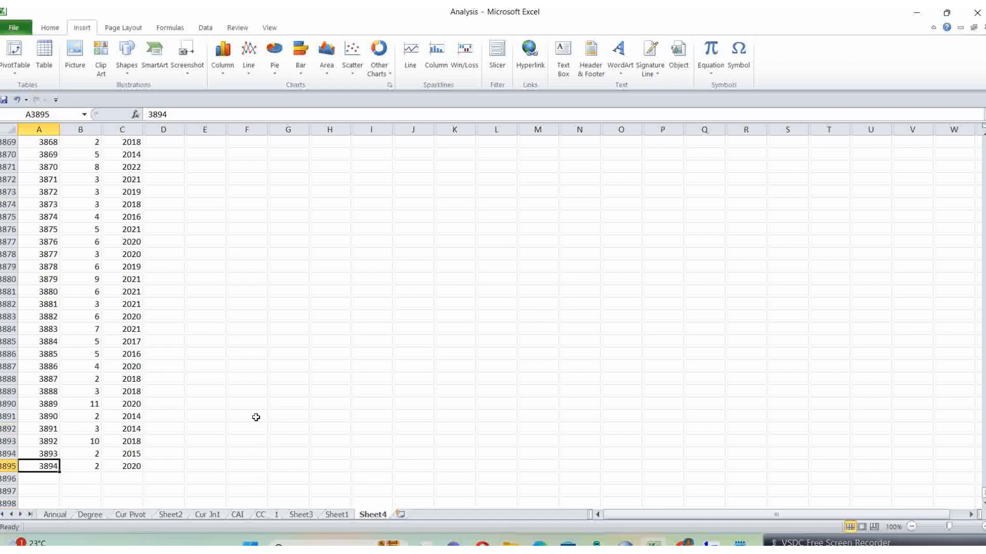
{"action": "key", "text": "ctrl+Up"}
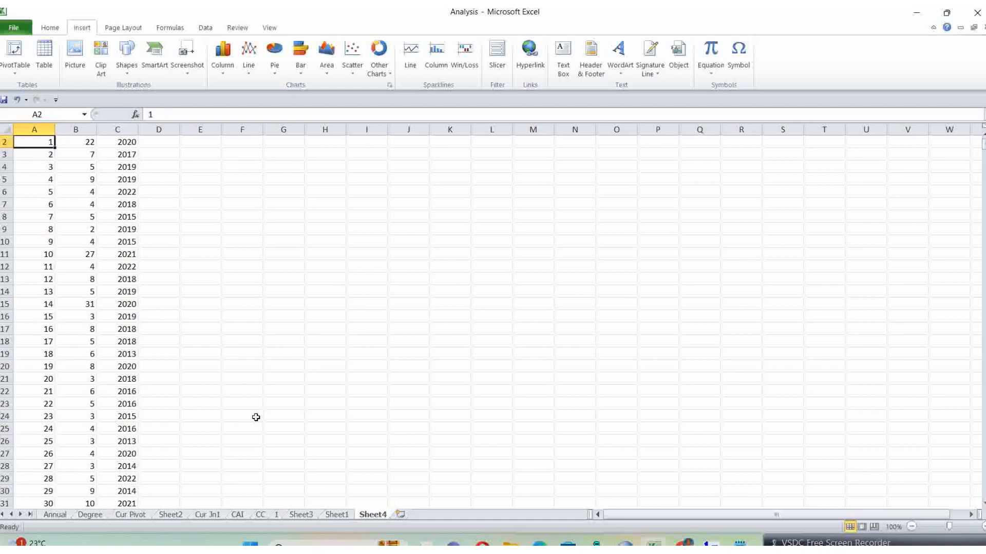
Step: Enter the column headers Rec, Authors and year in cells A1 to C1 above the pasted data
{"action": "scroll", "coordinate": [256, 418], "scroll_direction": "up", "scroll_amount": 1}
{"action": "left_click", "coordinate": [40, 141]}
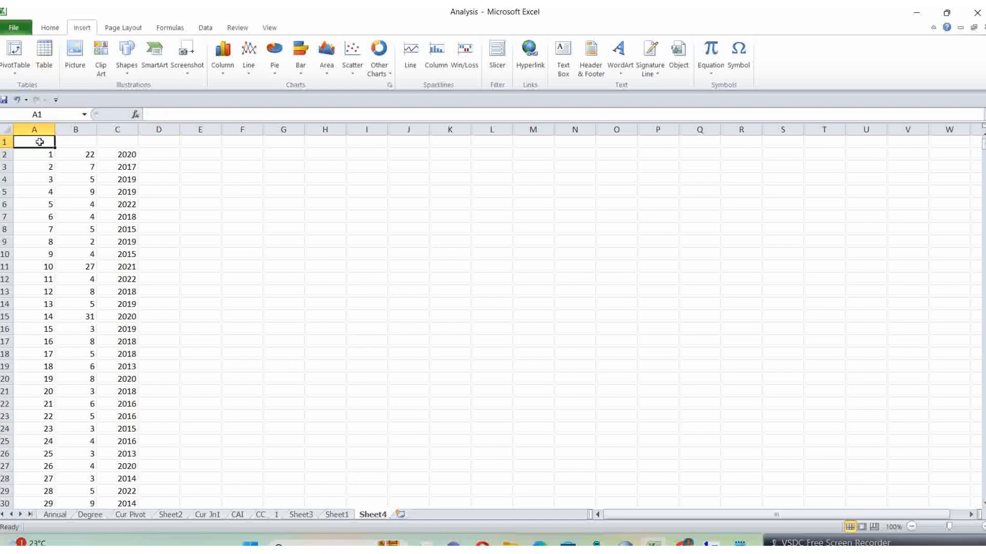
{"action": "type", "text": "Re"}
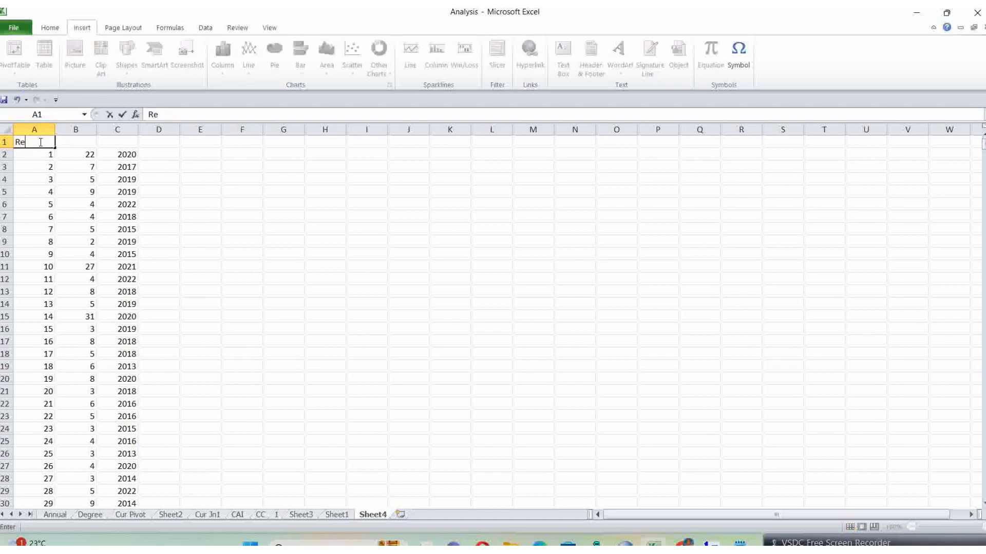
{"action": "type", "text": "c"}
{"action": "key", "text": "Tab"}
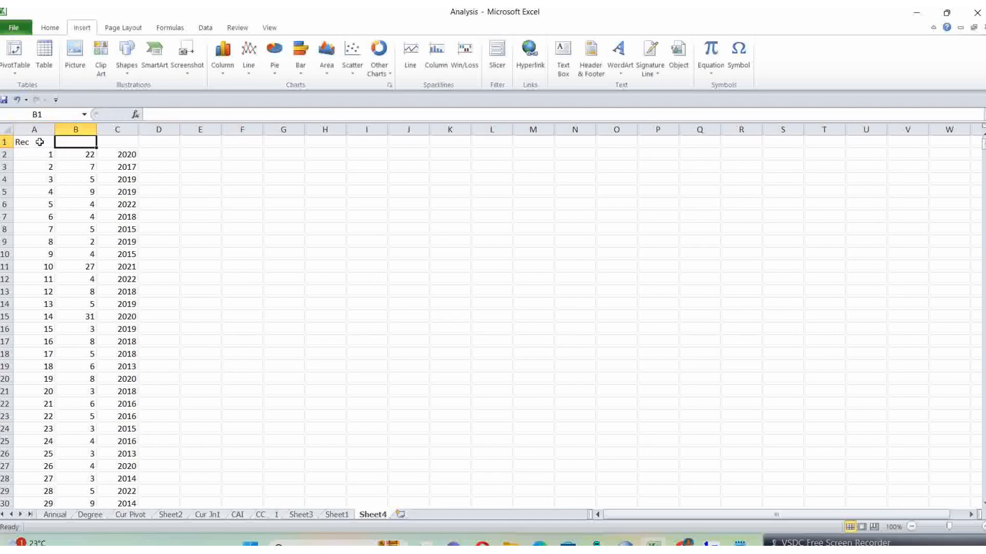
{"action": "type", "text": "Authors"}
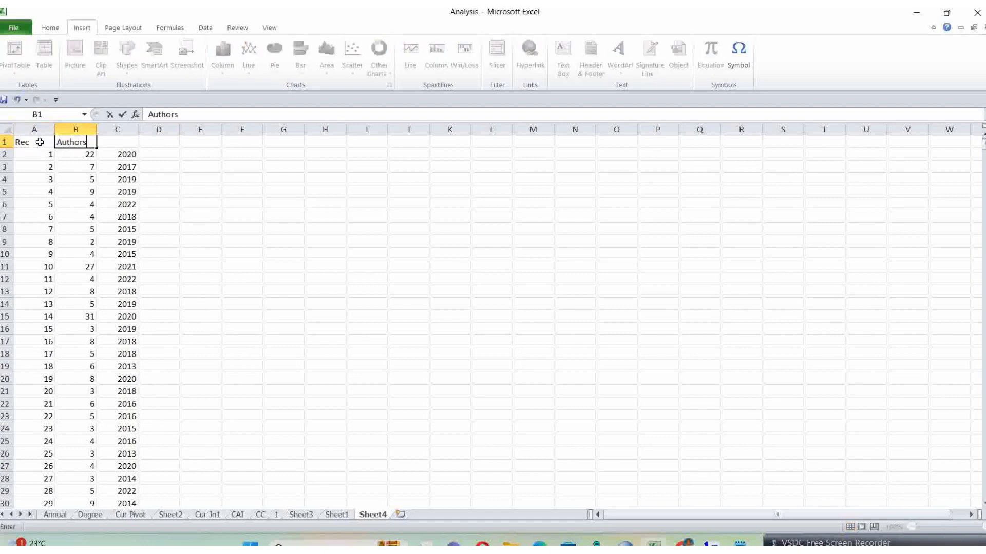
{"action": "key", "text": "Tab"}
{"action": "type", "text": "year"}
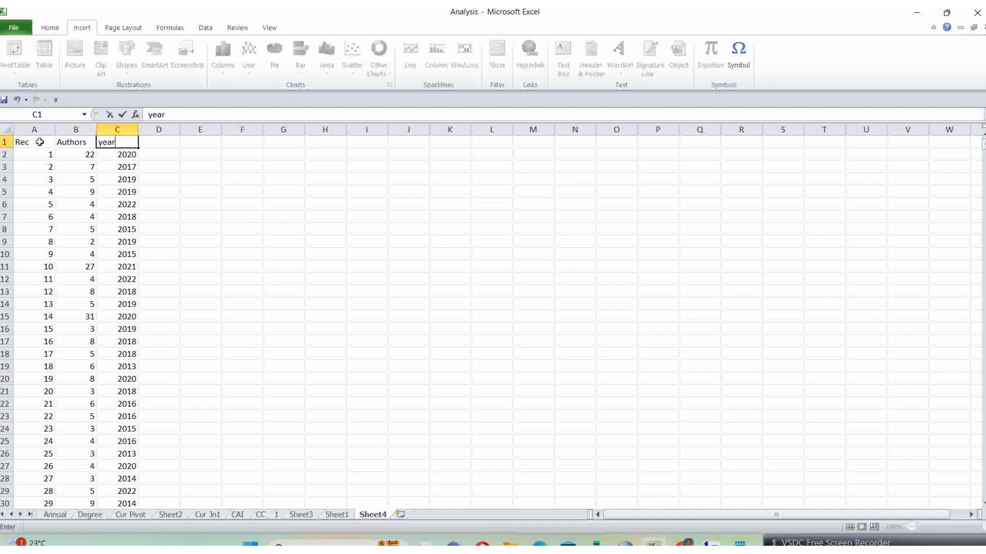
{"action": "left_click", "coordinate": [185, 179]}
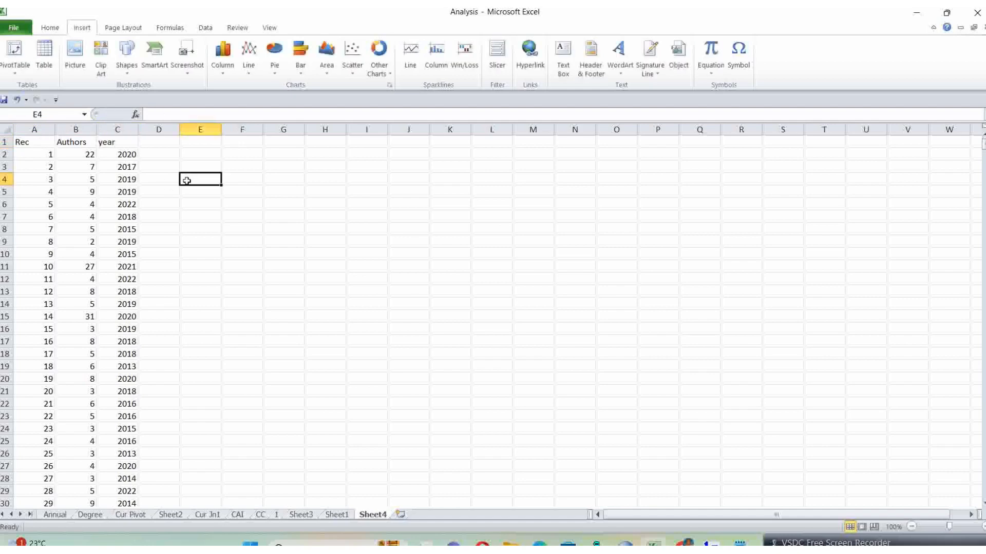
Step: Create a PivotTable on a new worksheet from the Sheet4 range A1:C3895, including the headers
{"action": "left_click", "coordinate": [27, 145]}
{"action": "left_click", "coordinate": [127, 144], "text": "shift"}
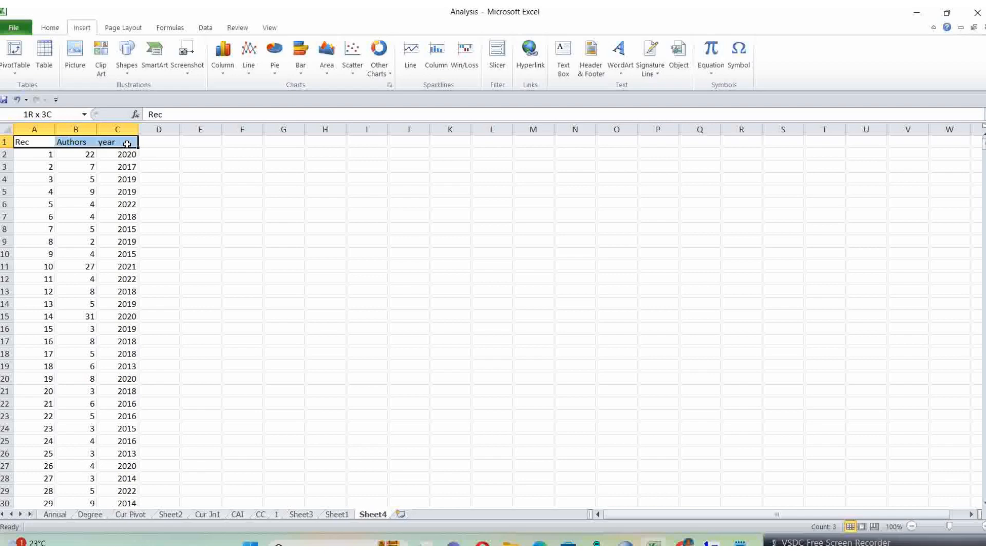
{"action": "key", "text": "ctrl+shift+Down"}
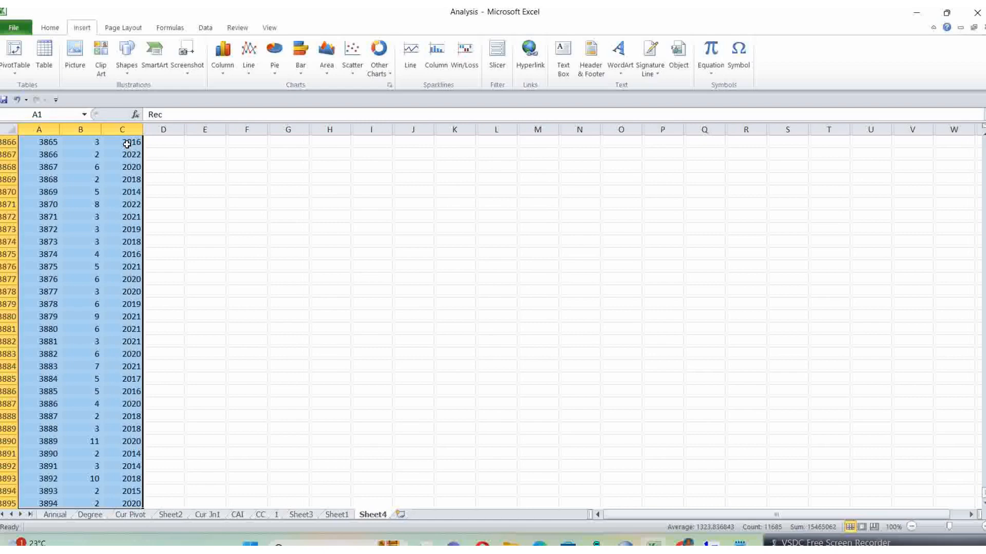
{"action": "key", "text": "ctrl+c"}
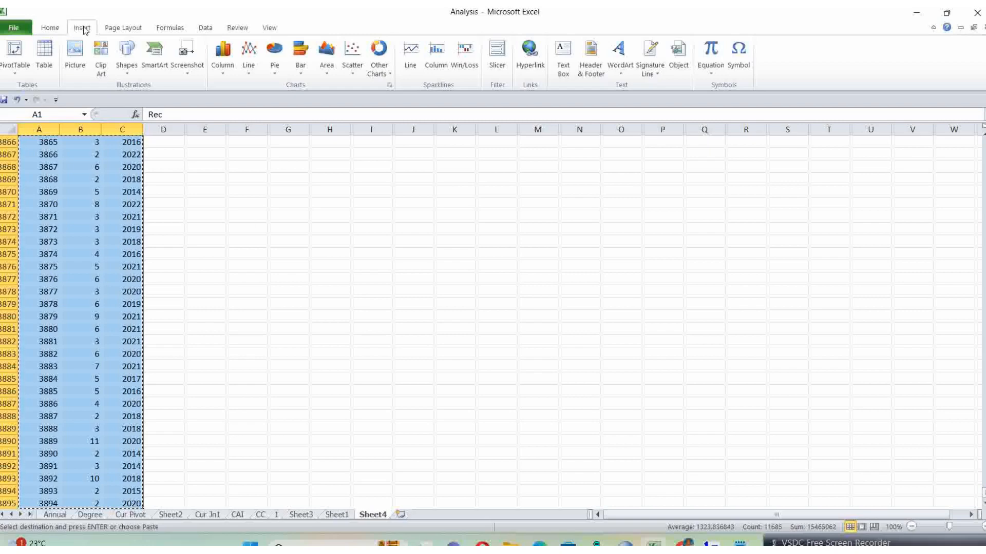
{"action": "left_click", "coordinate": [14, 76]}
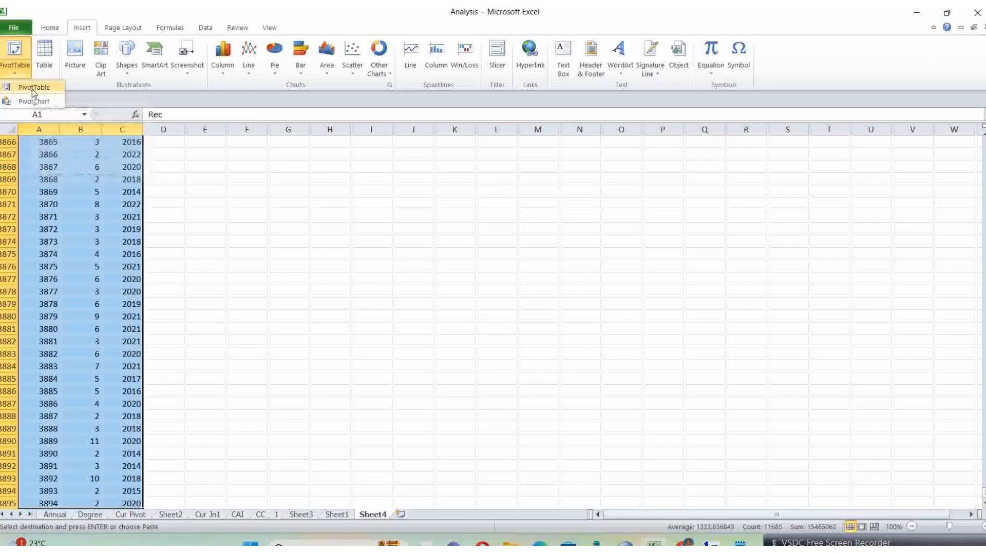
{"action": "left_click", "coordinate": [33, 89]}
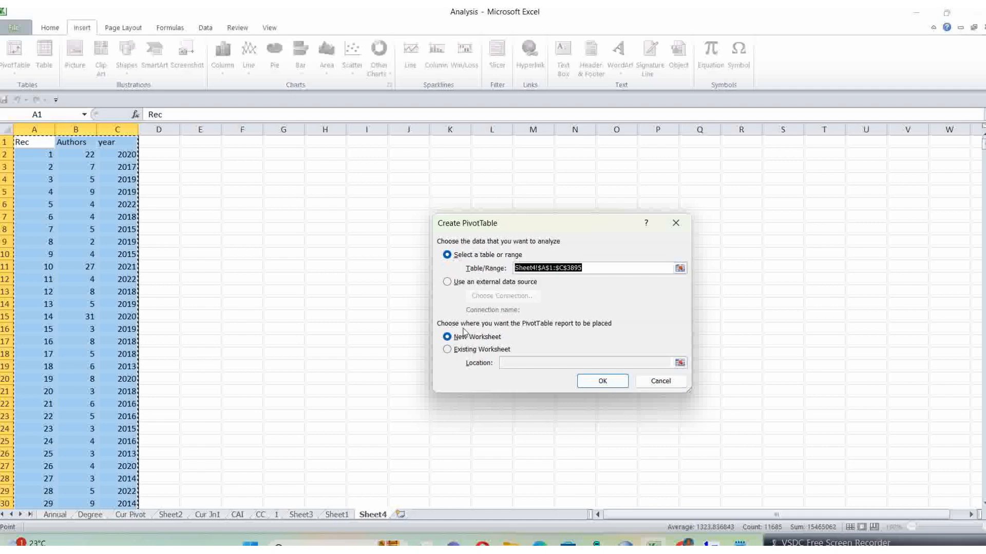
{"action": "left_click", "coordinate": [598, 382]}
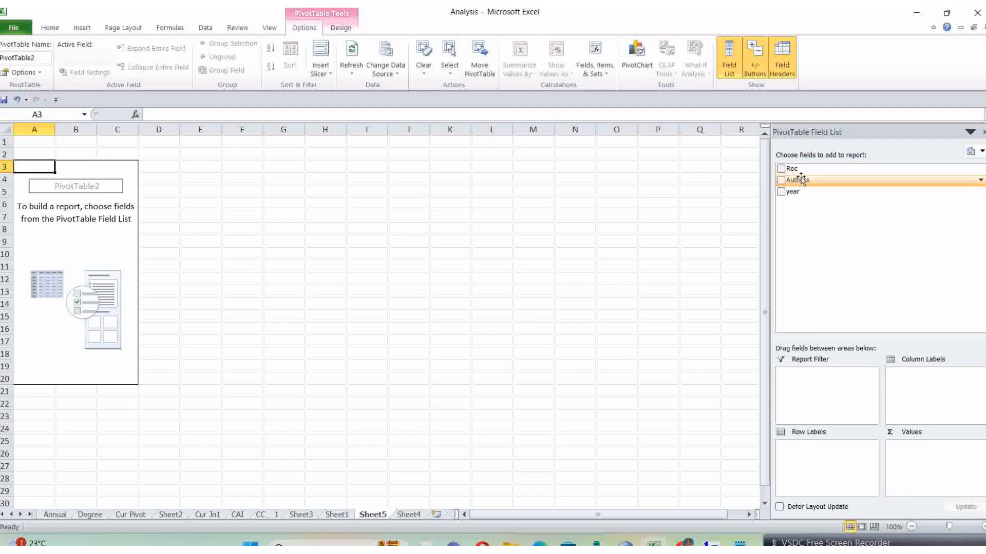
Step: Lay out the PivotTable with Authors as column labels, year as row labels and Rec as values
{"action": "left_click_drag", "start_coordinate": [801, 179], "coordinate": [927, 379]}
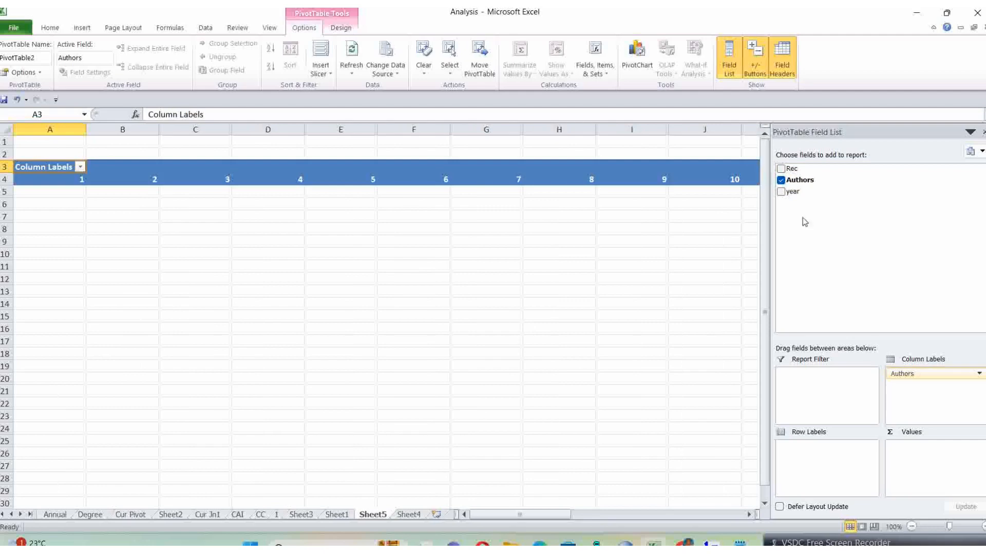
{"action": "left_click_drag", "start_coordinate": [793, 194], "coordinate": [805, 455]}
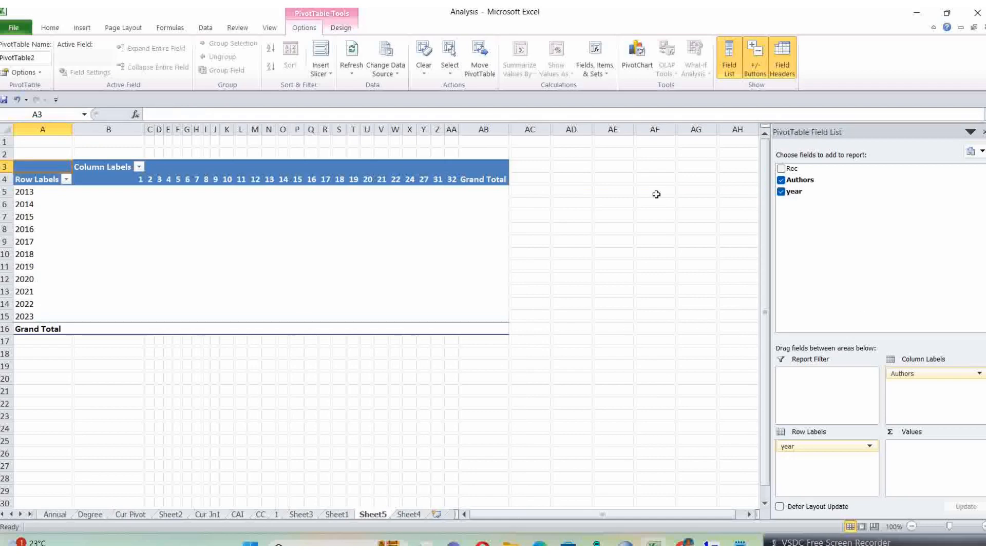
{"action": "left_click_drag", "start_coordinate": [798, 173], "coordinate": [909, 447]}
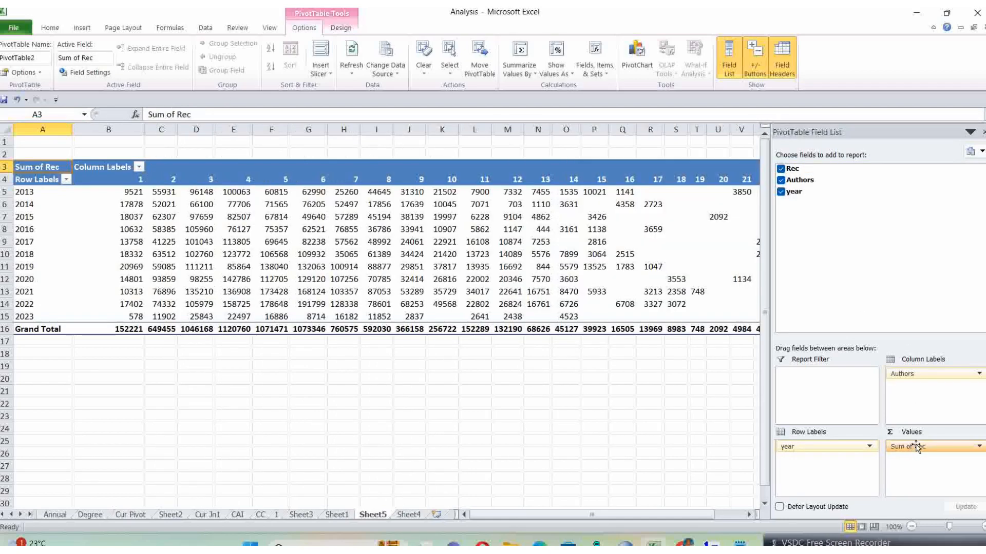
Step: Change the Rec value field to be summarized by Count
{"action": "left_click", "coordinate": [979, 446]}
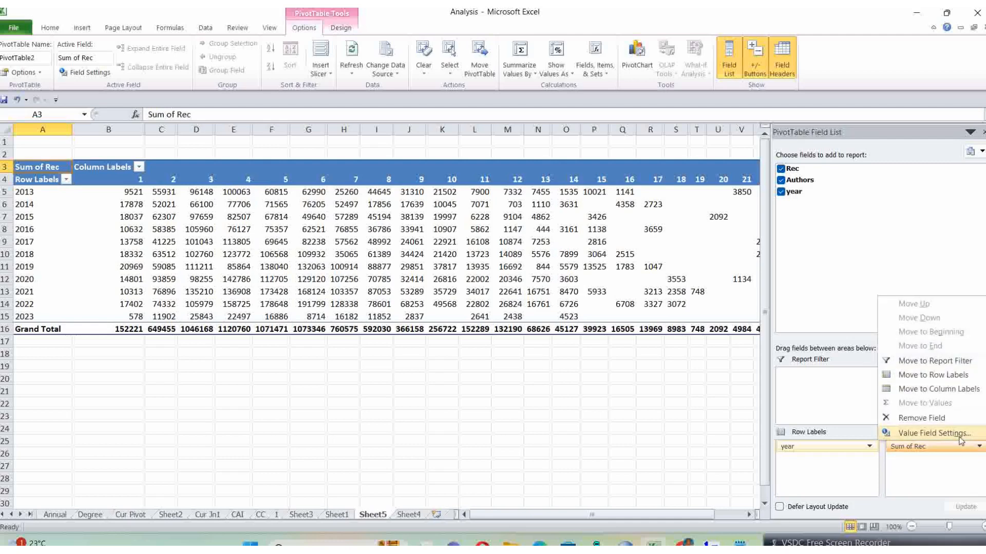
{"action": "left_click", "coordinate": [959, 436]}
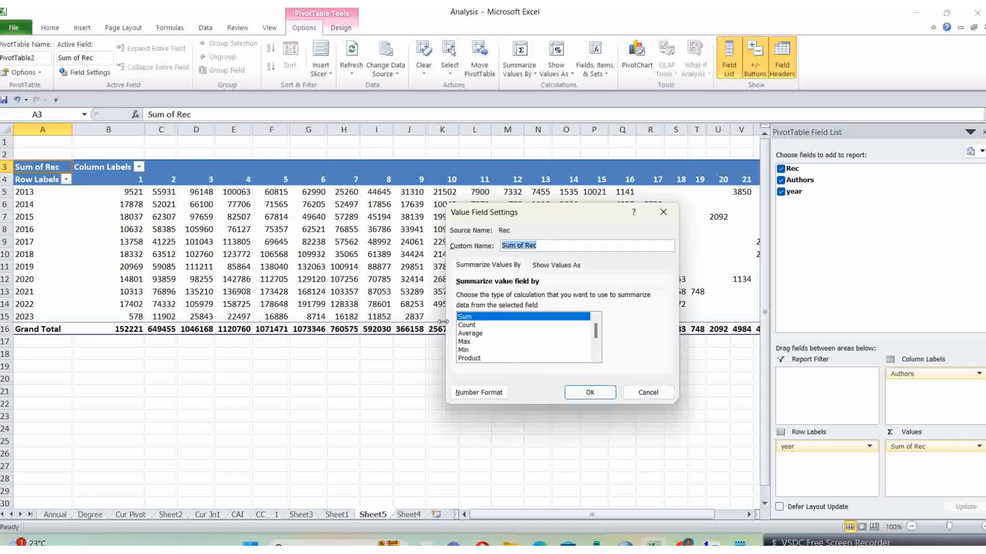
{"action": "left_click", "coordinate": [467, 325]}
{"action": "left_click", "coordinate": [590, 393]}
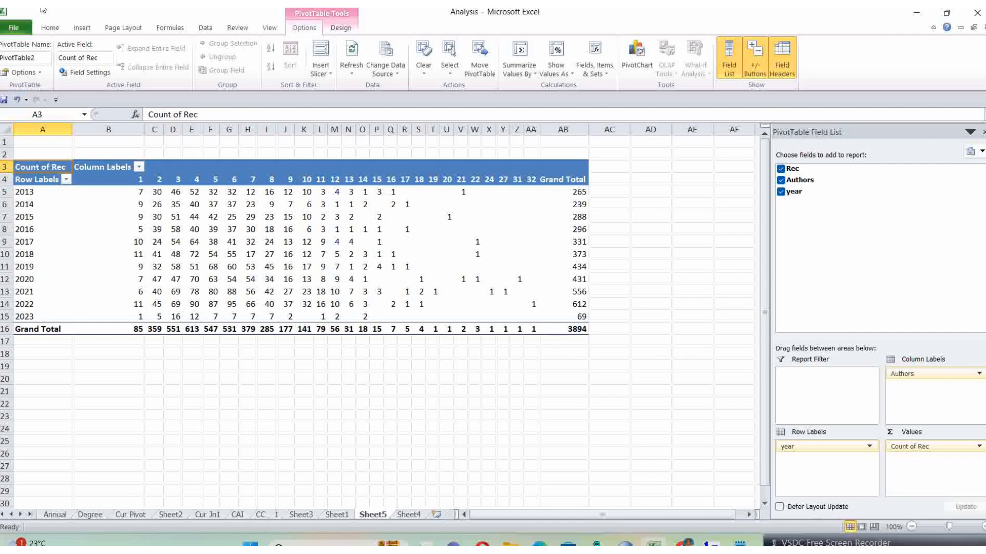
Step: Review the source records on Sheet4 alongside the original 3894.jn1 text in Notepad
{"action": "left_click", "coordinate": [409, 515]}
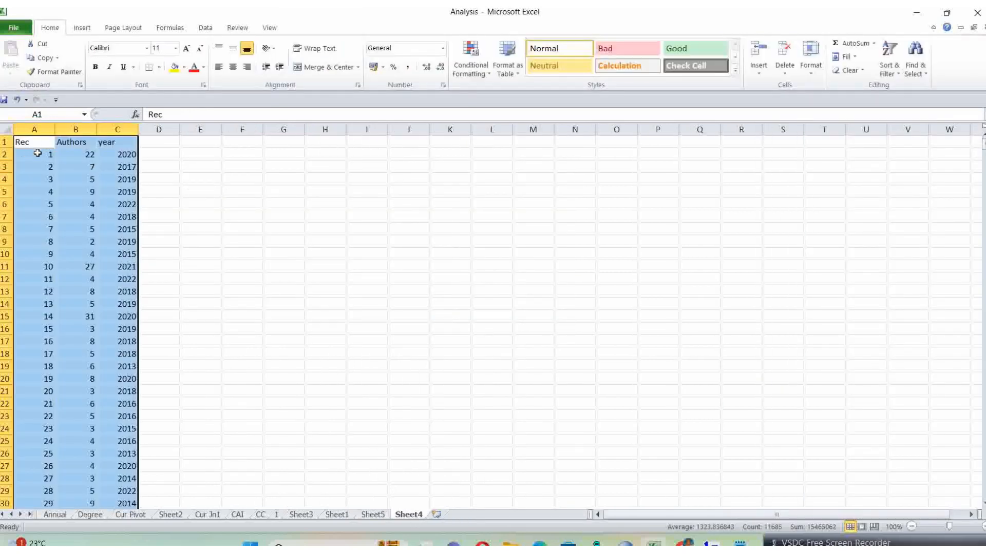
{"action": "left_click", "coordinate": [37, 157]}
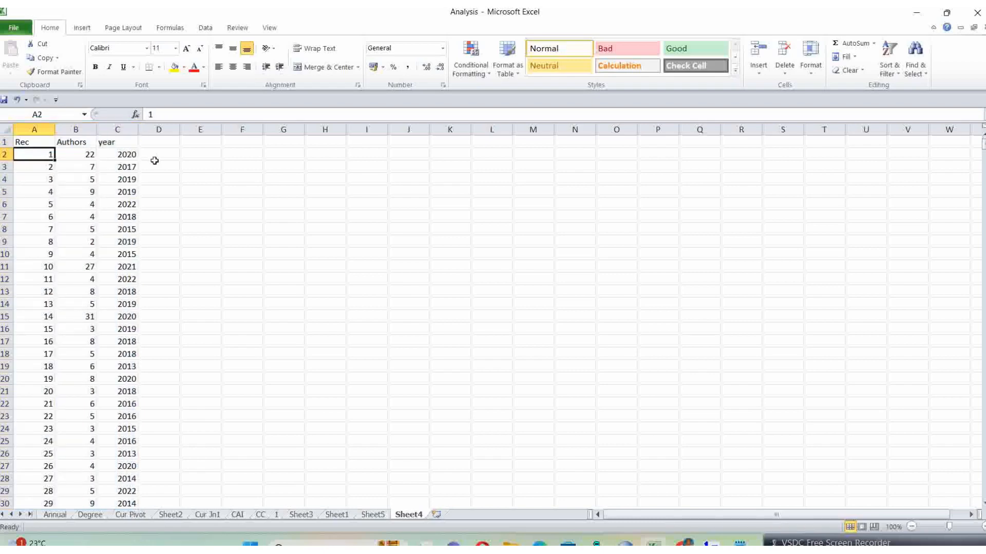
{"action": "left_click", "coordinate": [739, 542]}
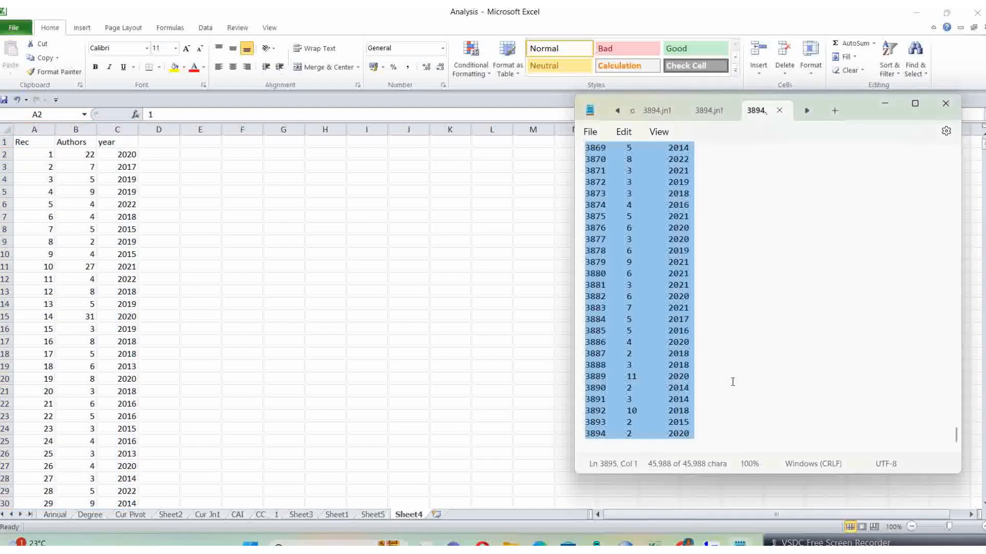
{"action": "left_click", "coordinate": [21, 156]}
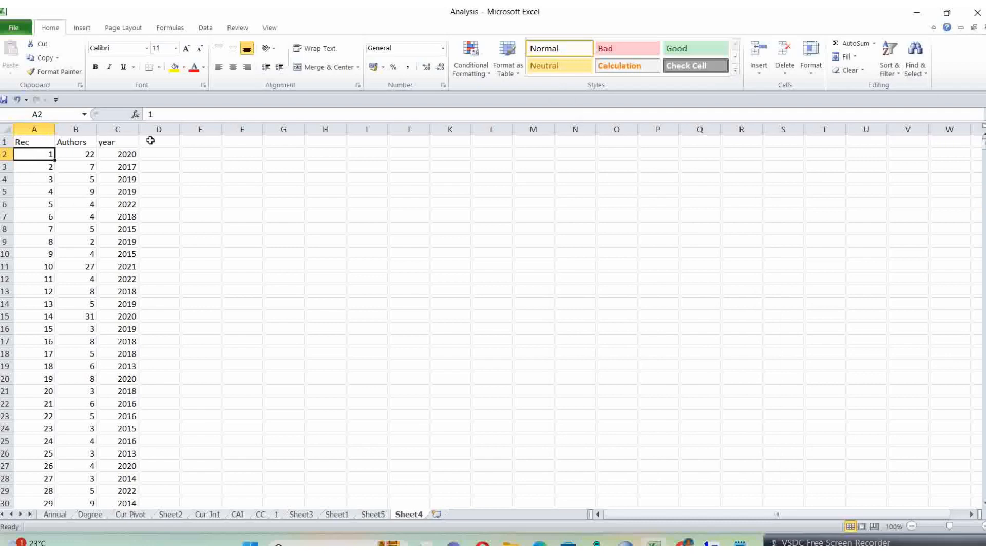
{"action": "left_click", "coordinate": [32, 140]}
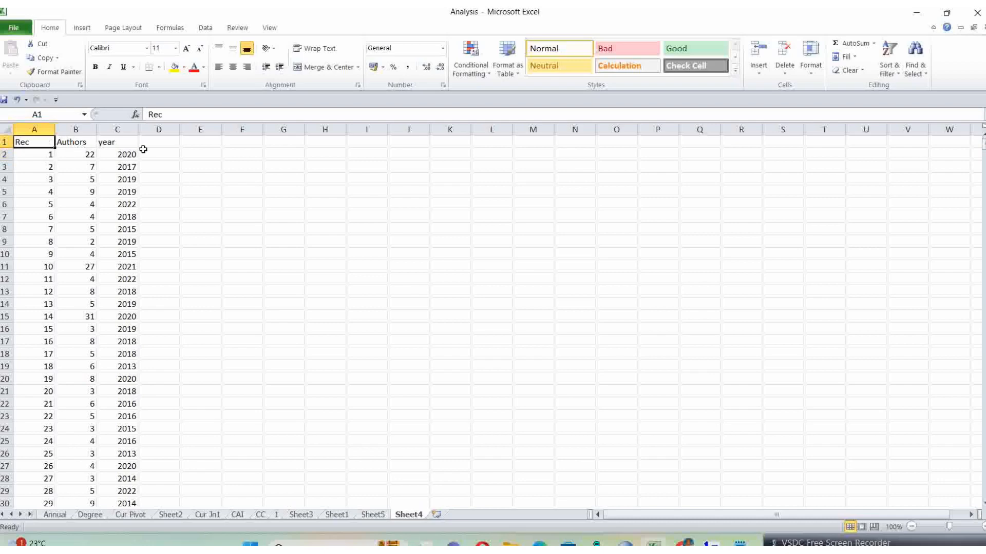
{"action": "left_click", "coordinate": [116, 145], "text": "shift"}
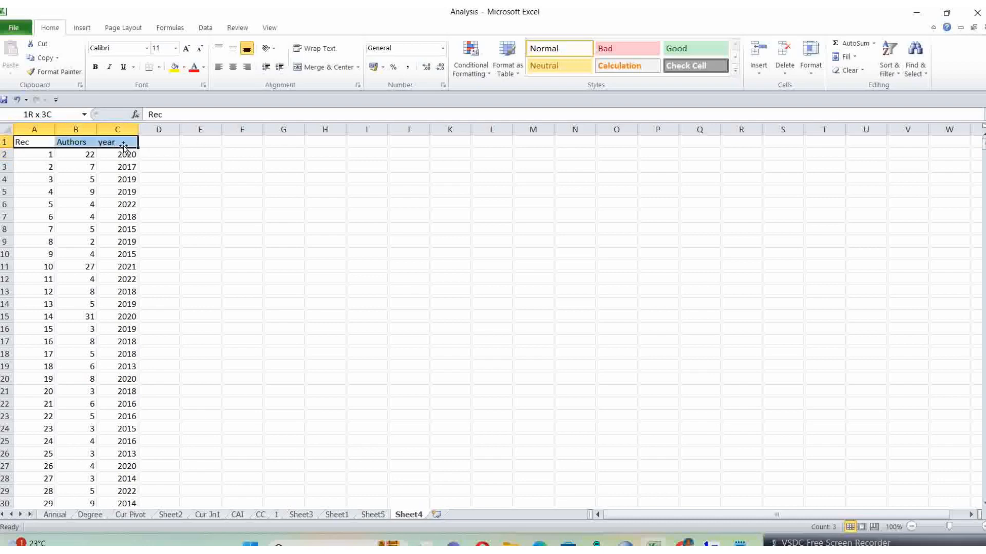
{"action": "key", "text": "ctrl+shift+Down"}
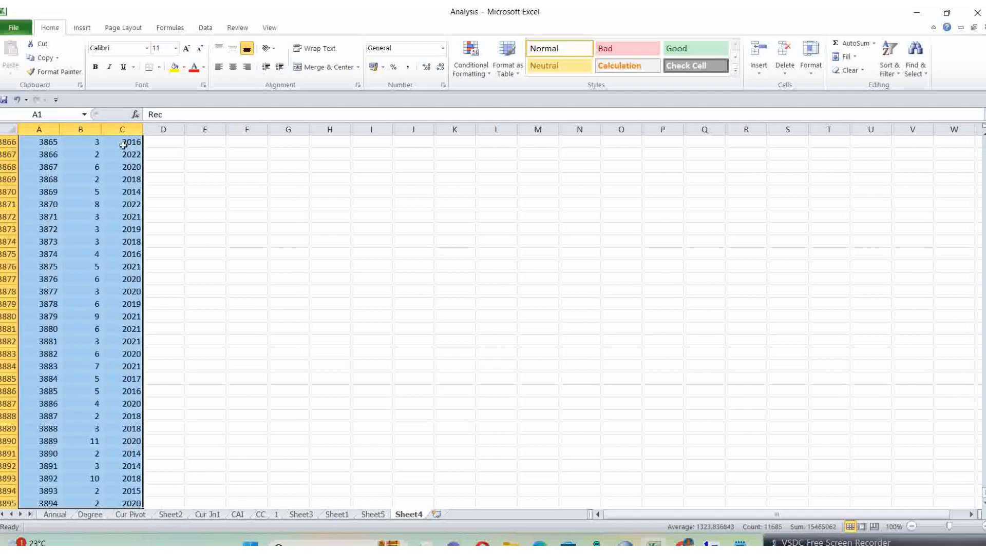
{"action": "key", "text": "ctrl+c"}
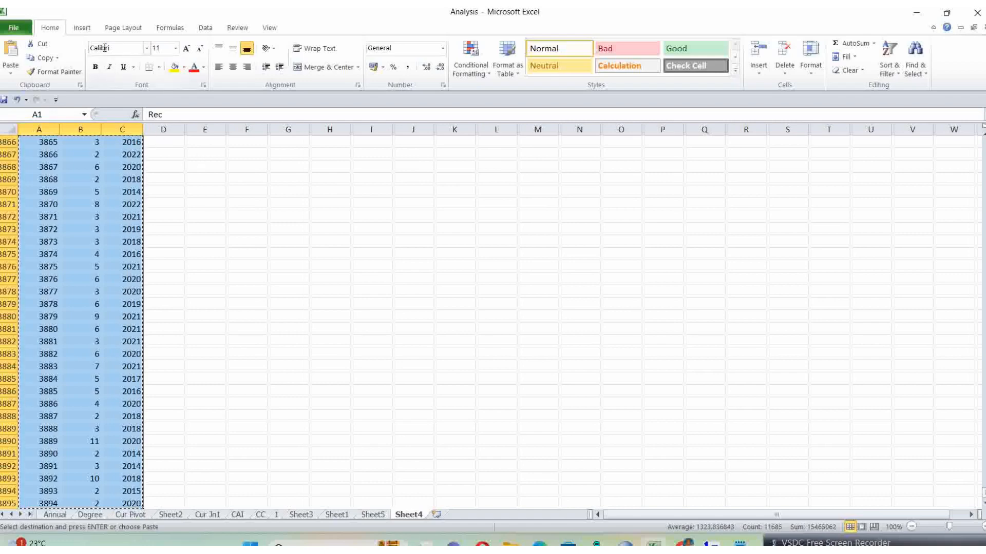
{"action": "left_click", "coordinate": [82, 29]}
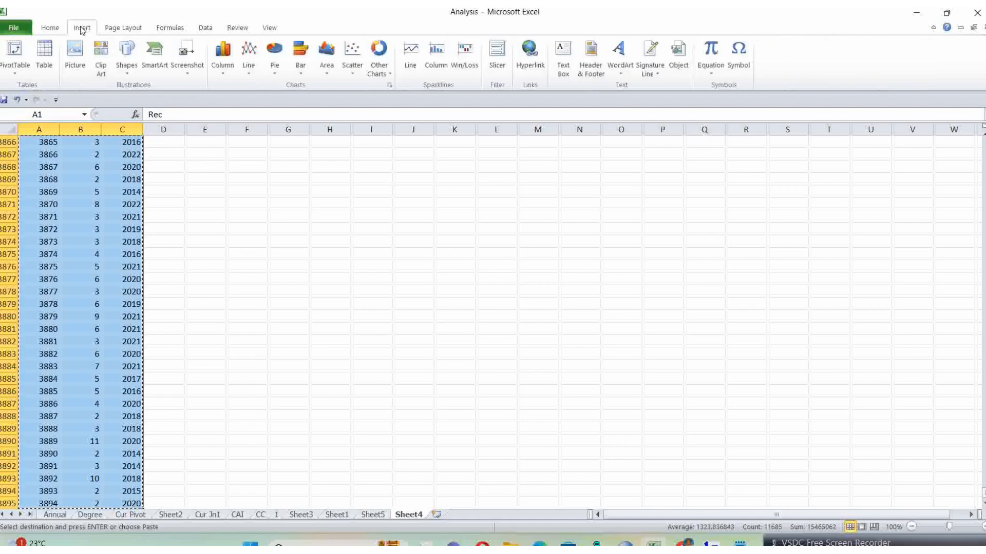
{"action": "left_click", "coordinate": [18, 75]}
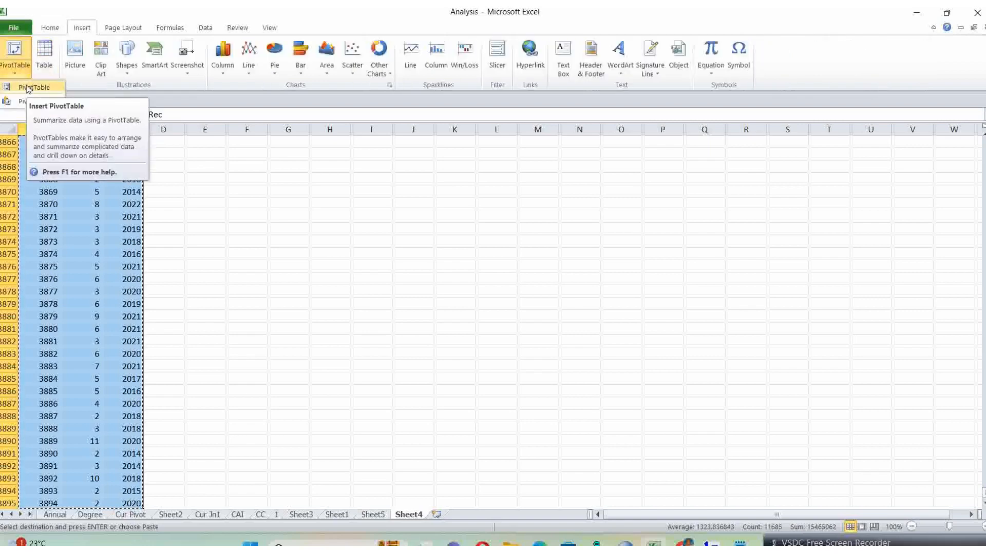
{"action": "left_click", "coordinate": [369, 233]}
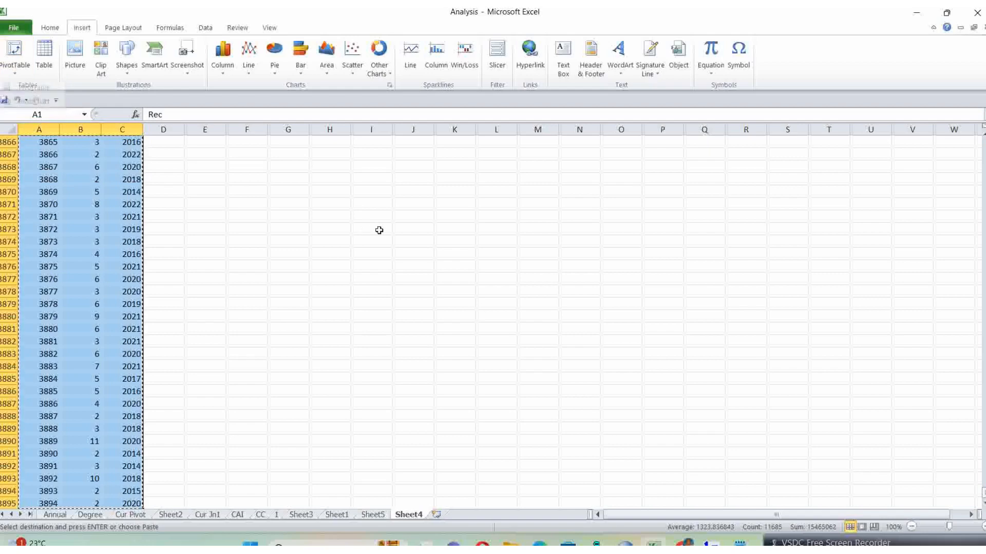
Step: Return to the PivotTable on Sheet5 and check the summary calculation set for the Rec value field
{"action": "left_click", "coordinate": [374, 515]}
{"action": "left_click", "coordinate": [530, 391]}
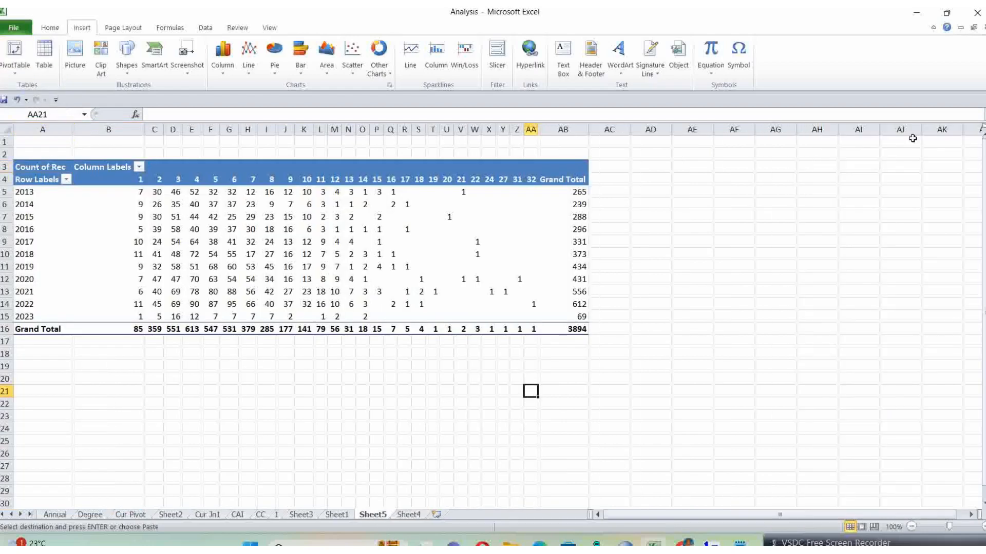
{"action": "left_click", "coordinate": [517, 213]}
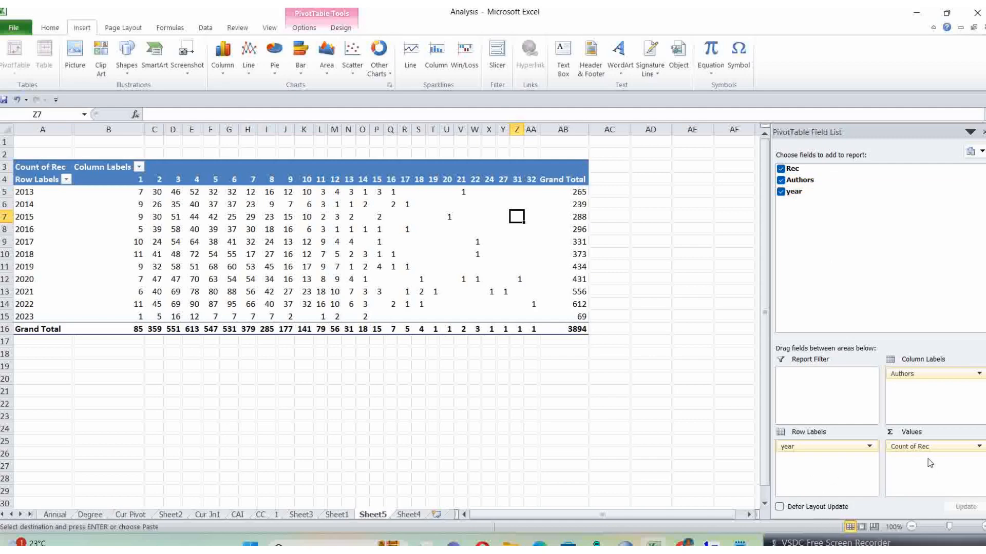
{"action": "left_click", "coordinate": [982, 446]}
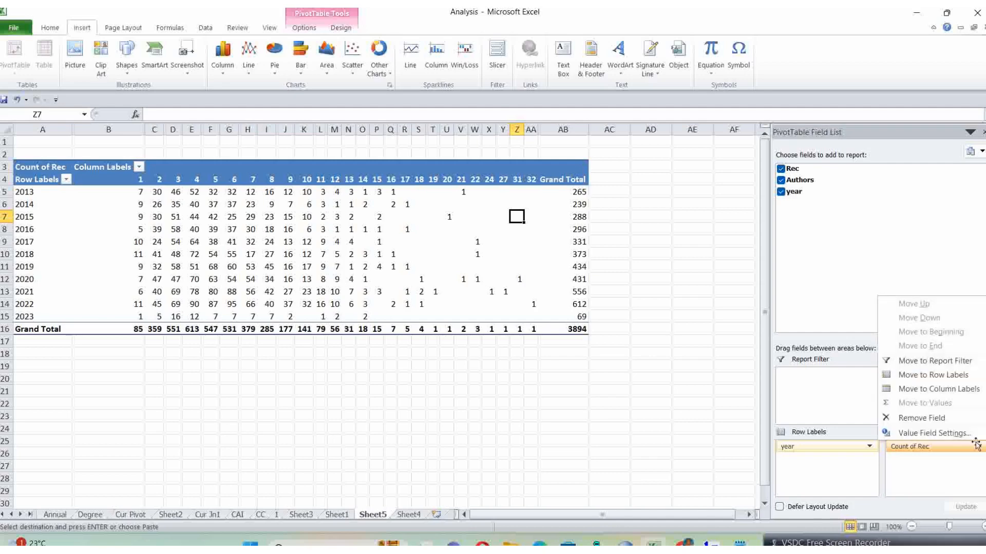
{"action": "left_click", "coordinate": [959, 435]}
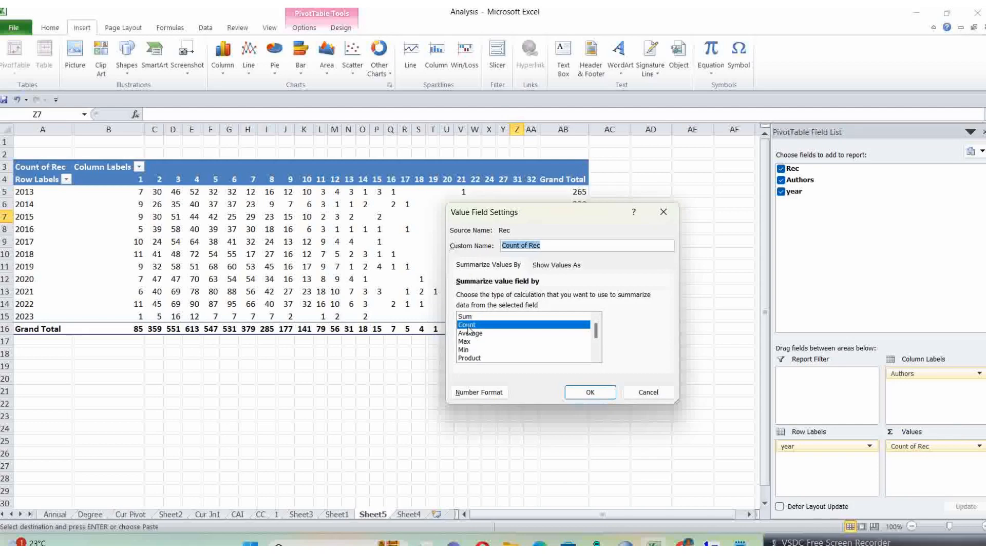
{"action": "left_click", "coordinate": [589, 393]}
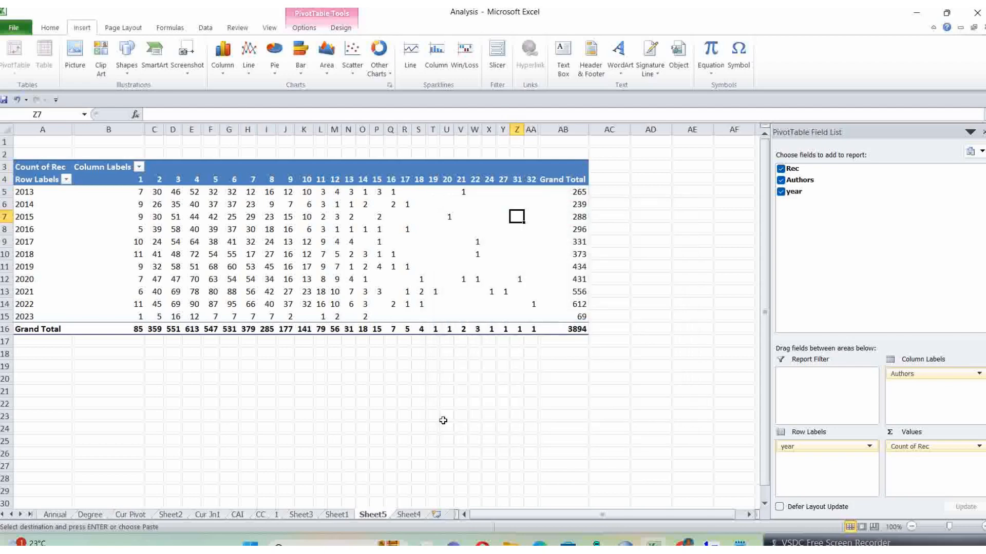
{"action": "left_click", "coordinate": [432, 428]}
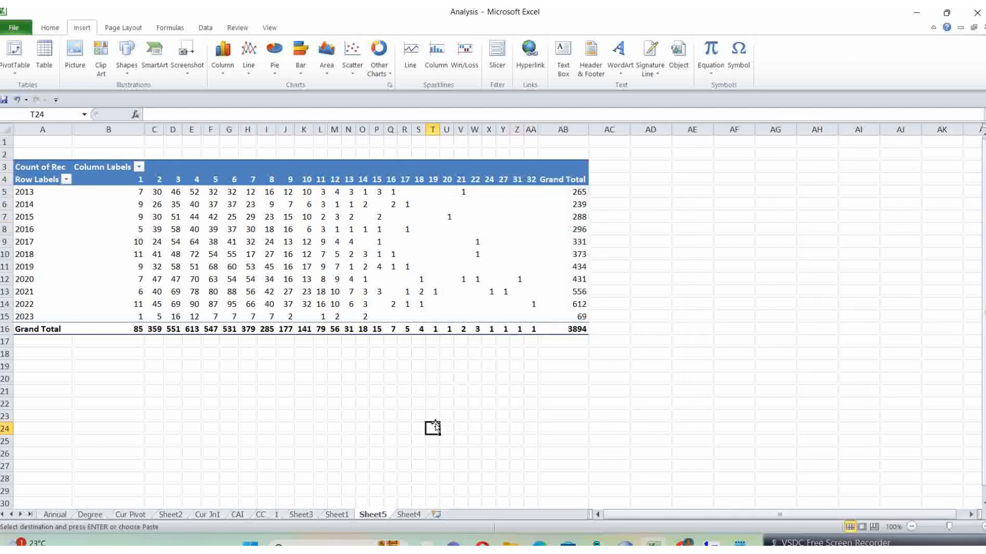
Step: Copy the Sheet5 PivotTable from the Row Labels header through the overall Grand Total (A4:AB16)
{"action": "left_click", "coordinate": [40, 183]}
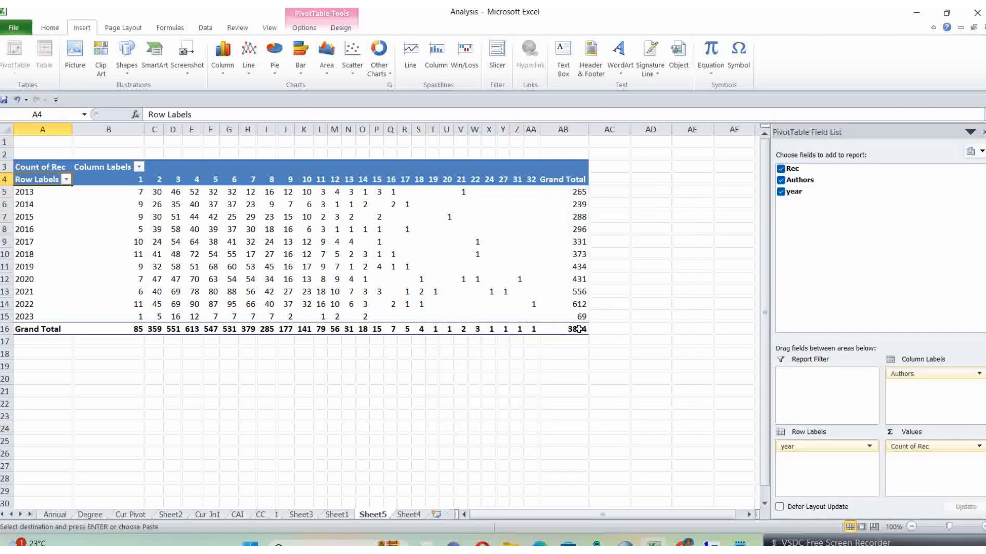
{"action": "left_click", "coordinate": [578, 329], "text": "shift"}
{"action": "key", "text": "ctrl+c"}
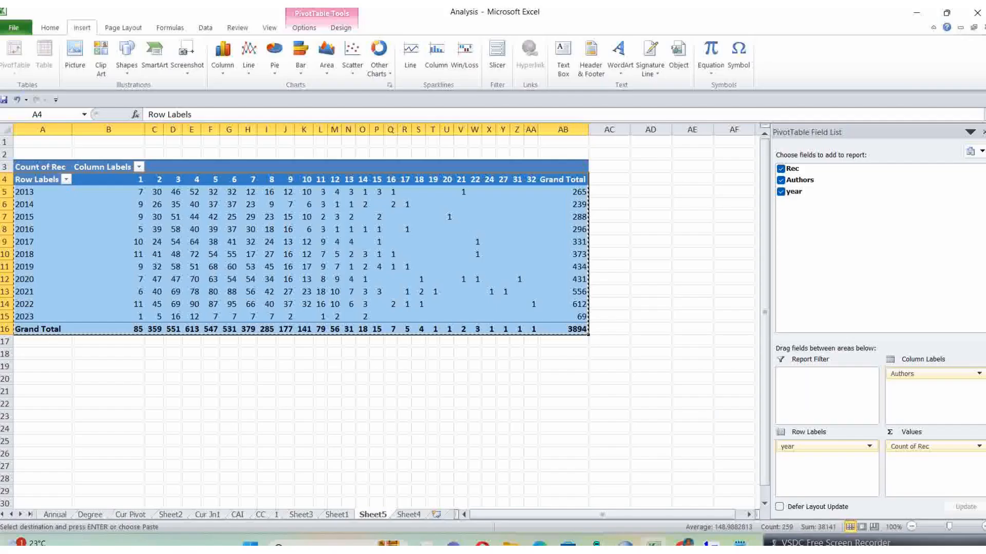
Step: Paste the copied table into the CC sheet at X57, below the existing year-by-author tables
{"action": "left_click", "coordinate": [260, 515]}
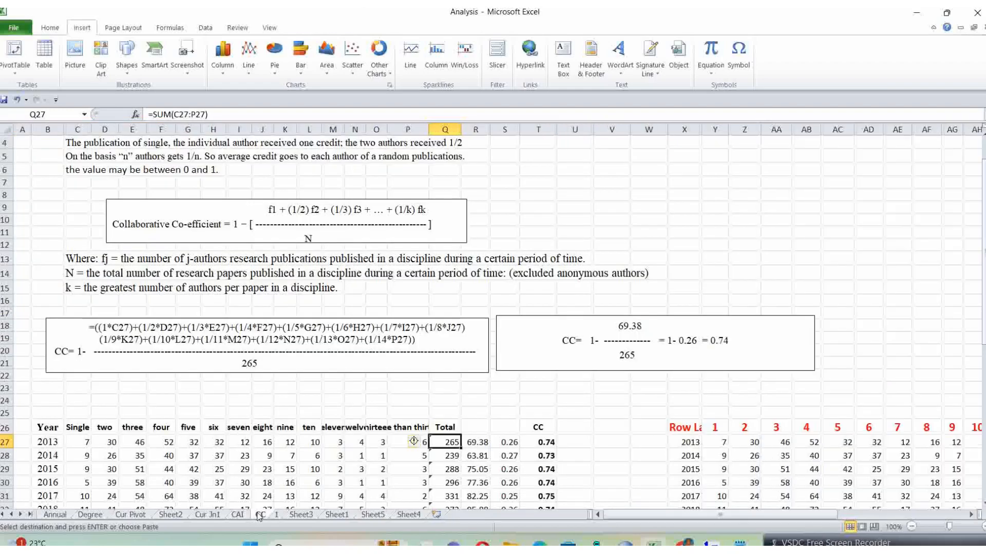
{"action": "scroll", "coordinate": [513, 390], "scroll_direction": "down", "scroll_amount": 2}
{"action": "scroll", "coordinate": [577, 404], "scroll_direction": "down", "scroll_amount": 6}
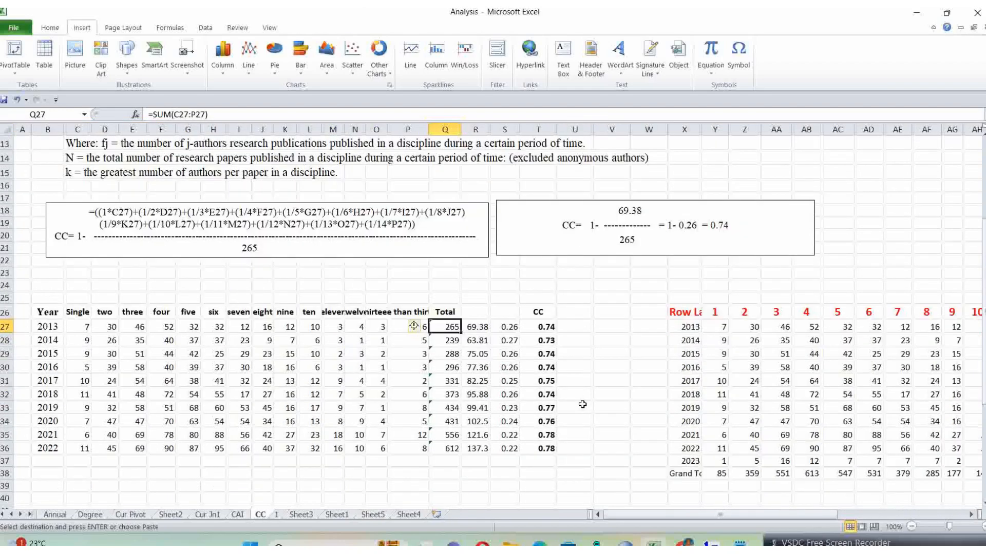
{"action": "scroll", "coordinate": [617, 427], "scroll_direction": "down", "scroll_amount": 3}
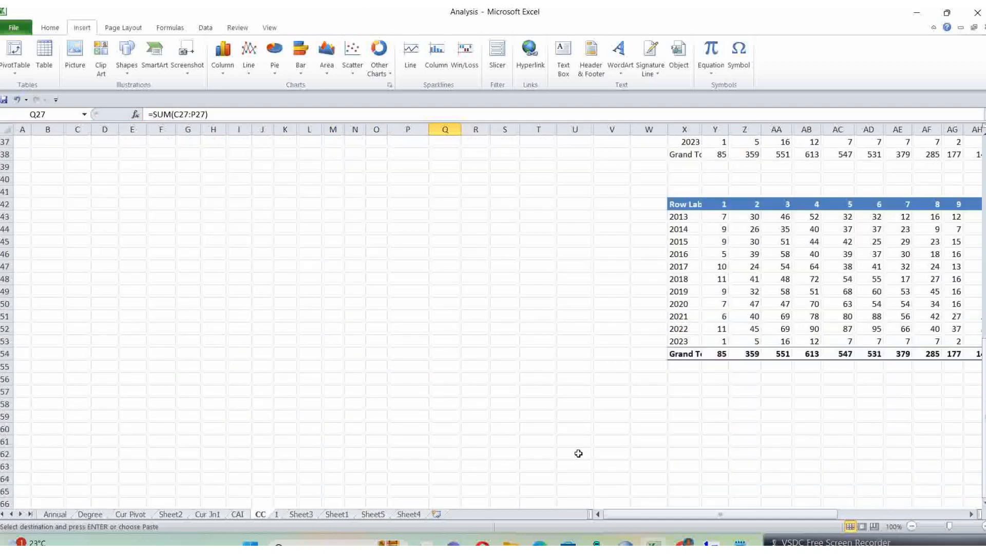
{"action": "left_click", "coordinate": [704, 411]}
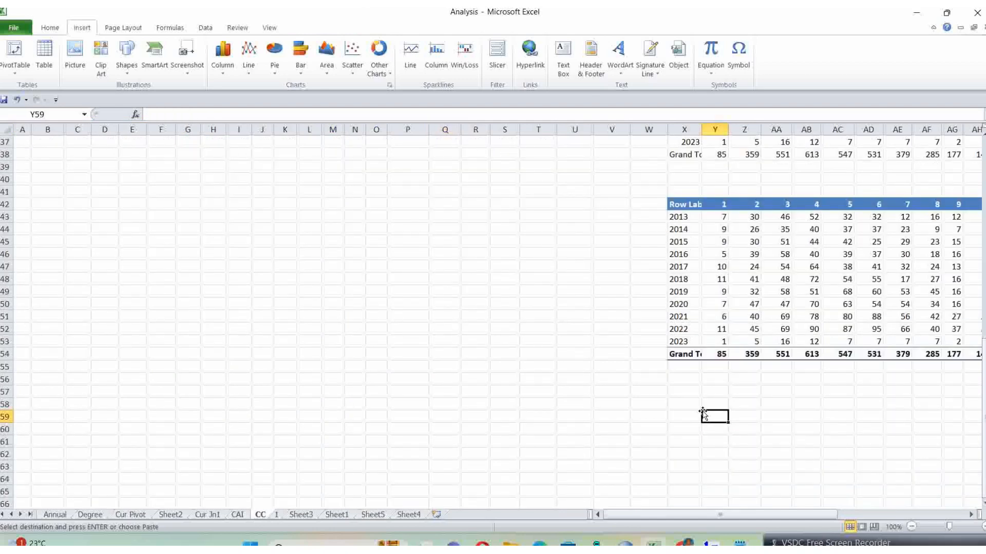
{"action": "left_click", "coordinate": [674, 397]}
{"action": "key", "text": "ctrl+v"}
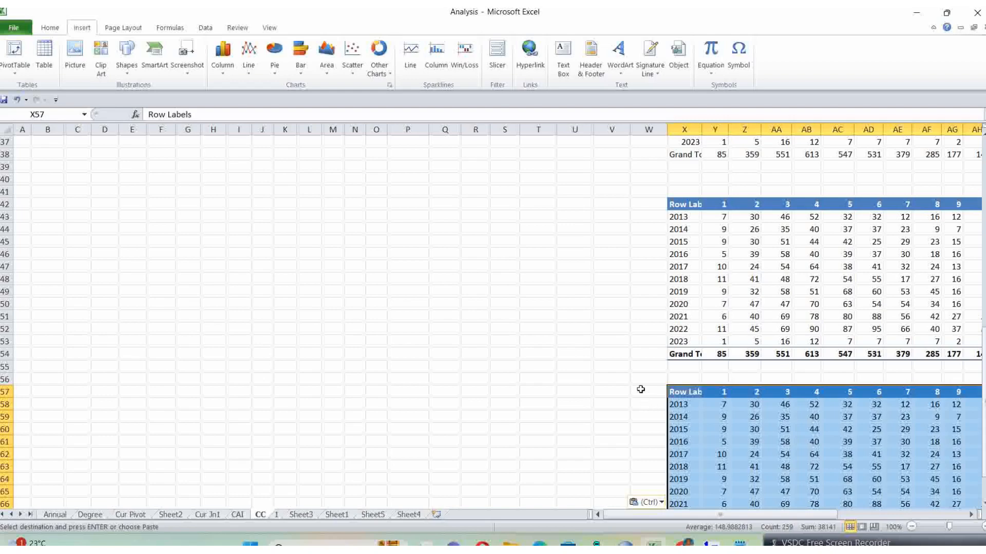
{"action": "scroll", "coordinate": [640, 389], "scroll_direction": "down", "scroll_amount": 2}
Step: Review the author-count headings of the CC calculation table, from Single through thirteen and more than thirteen
{"action": "scroll", "coordinate": [641, 390], "scroll_direction": "up", "scroll_amount": 9}
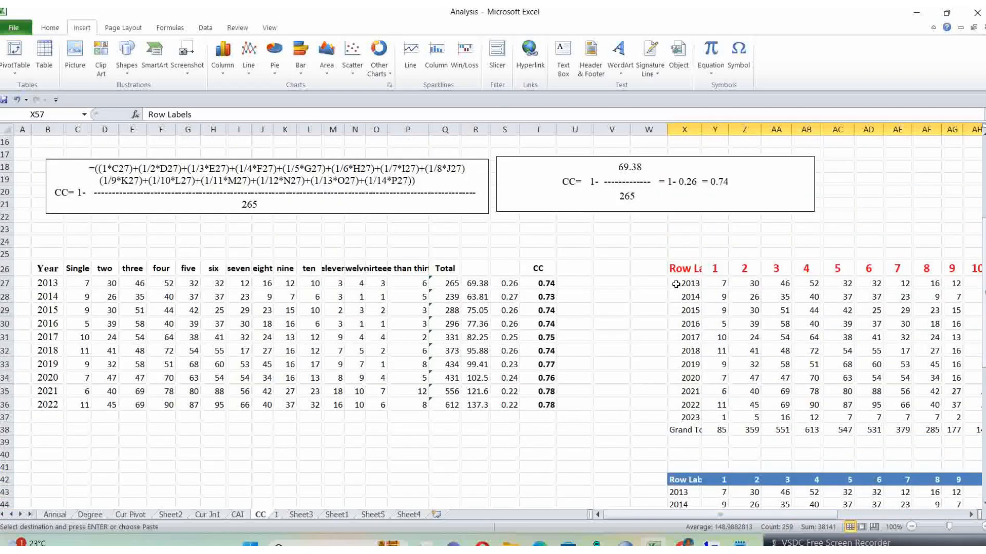
{"action": "scroll", "coordinate": [676, 284], "scroll_direction": "up", "scroll_amount": 1}
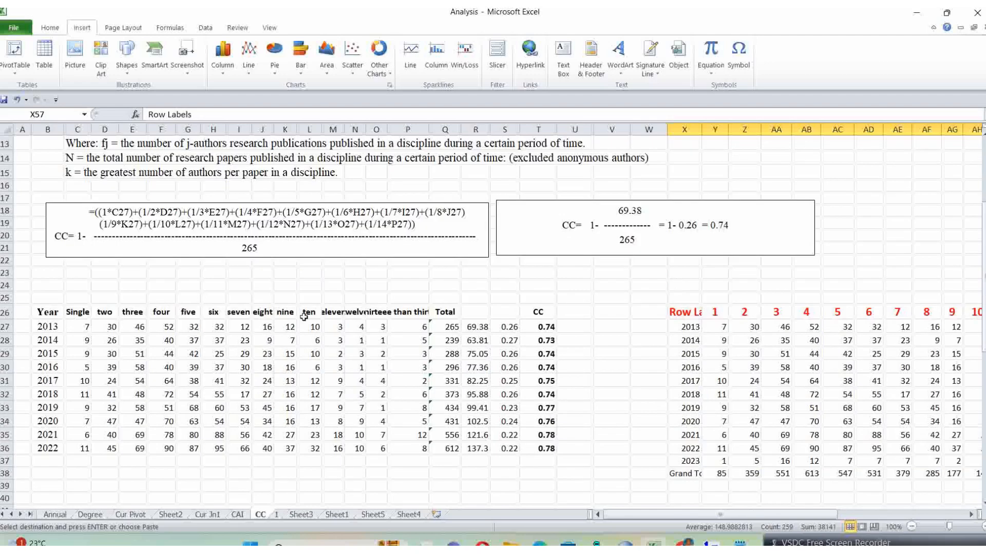
{"action": "left_click", "coordinate": [371, 311]}
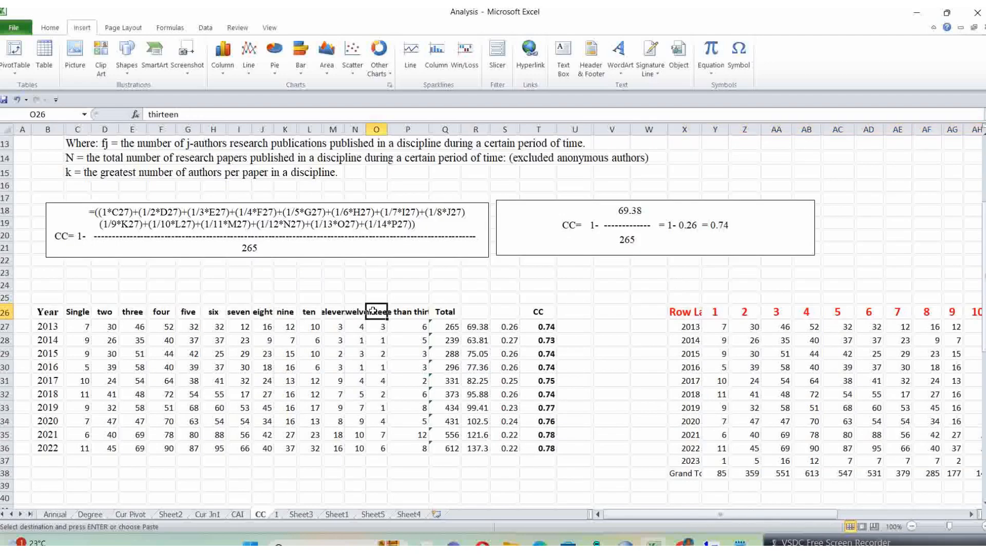
{"action": "left_click", "coordinate": [84, 313]}
{"action": "left_click", "coordinate": [104, 314]}
{"action": "left_click", "coordinate": [131, 312]}
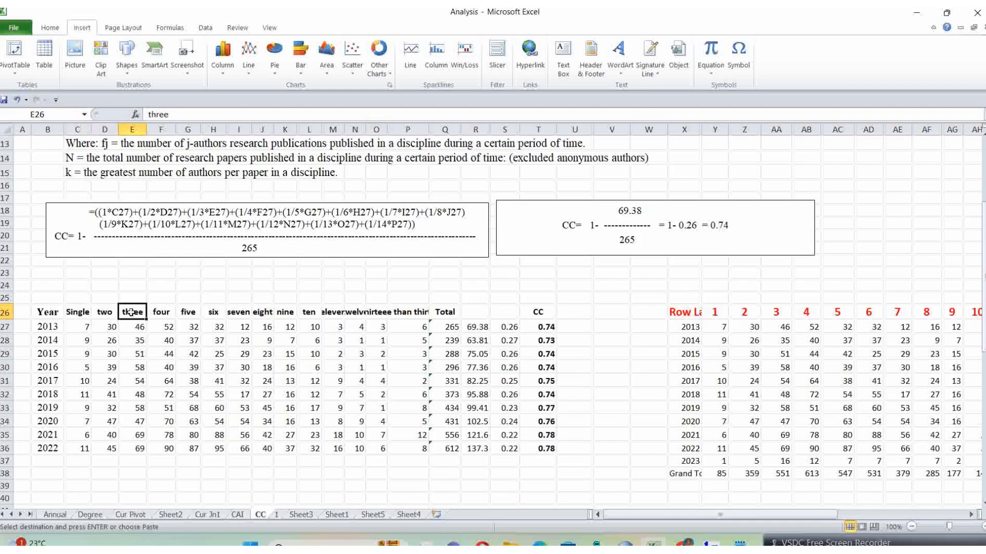
{"action": "left_click", "coordinate": [164, 312]}
{"action": "left_click", "coordinate": [191, 315]}
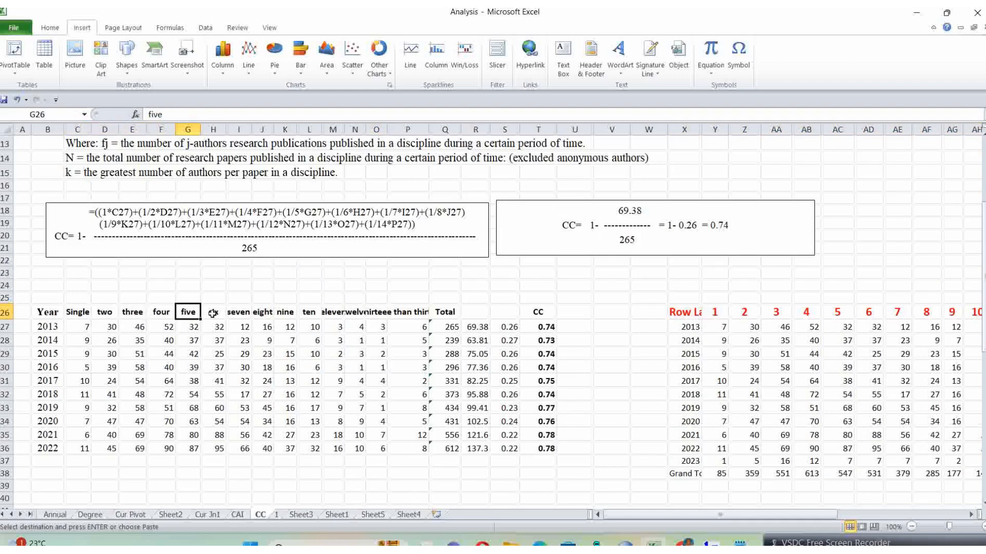
{"action": "left_click", "coordinate": [213, 313]}
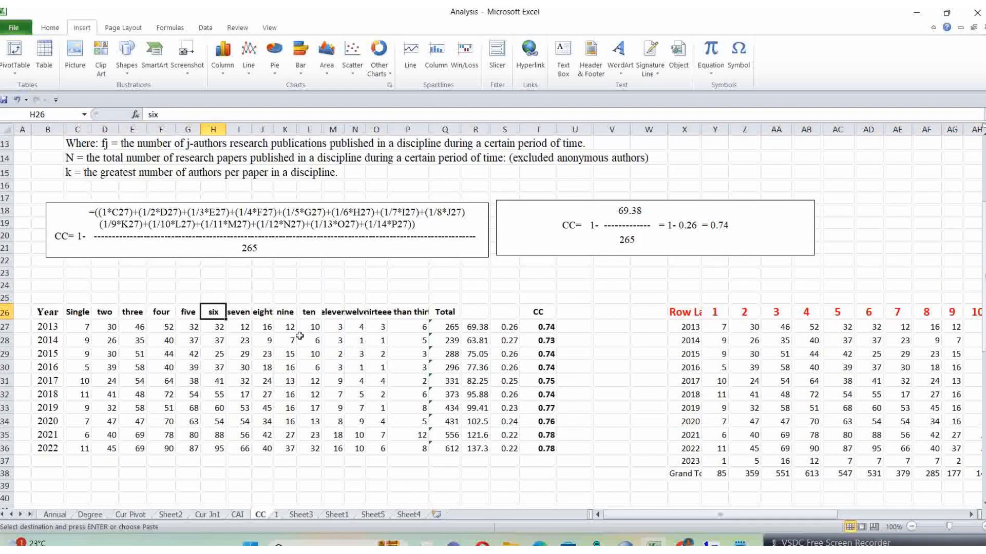
{"action": "left_click", "coordinate": [367, 313]}
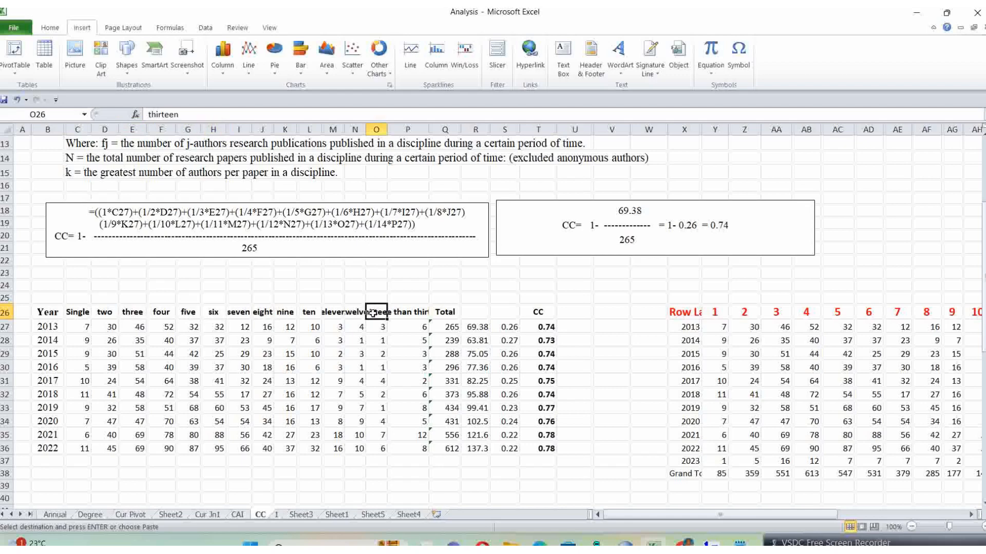
{"action": "left_click", "coordinate": [405, 312]}
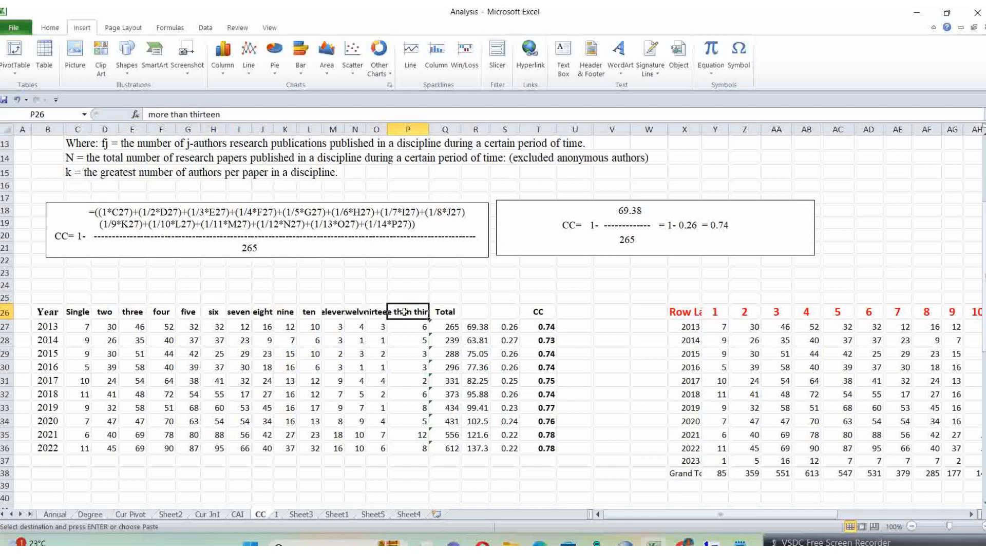
Step: Compare the 2013 counts in the source table, for 2 to 13 authors and the higher author columns, with the CC calculation table
{"action": "left_click_drag", "start_coordinate": [815, 512], "coordinate": [919, 511]}
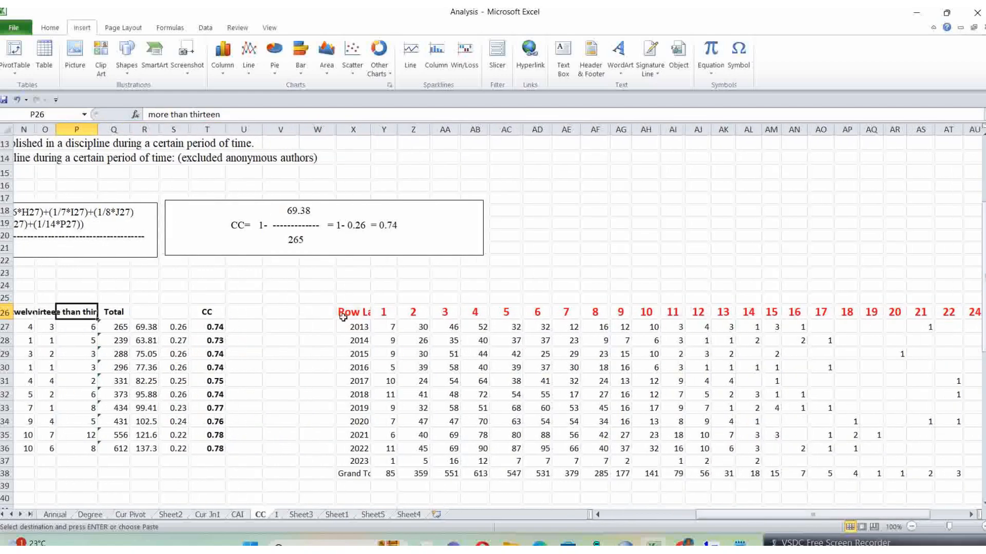
{"action": "left_click", "coordinate": [399, 326]}
{"action": "left_click", "coordinate": [725, 327], "text": "shift"}
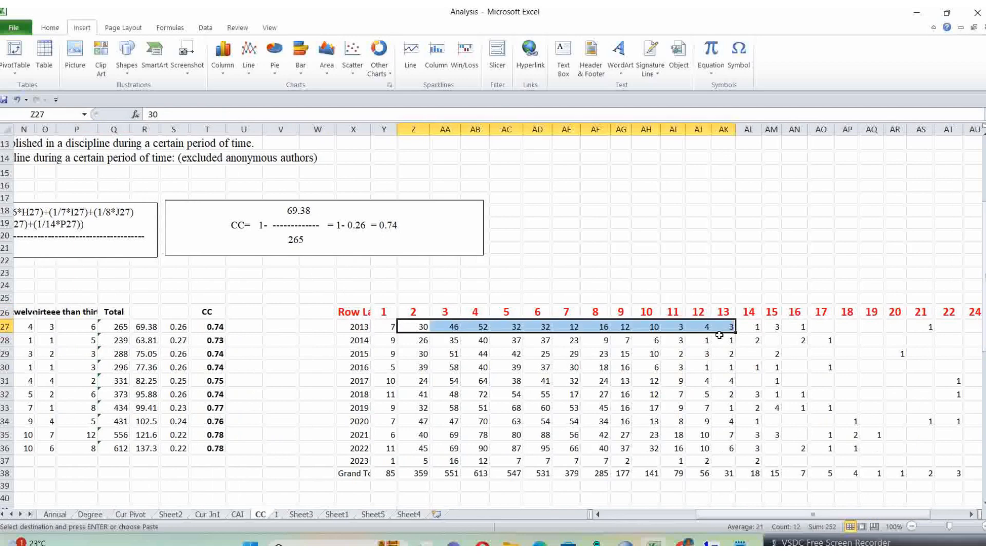
{"action": "left_click_drag", "start_coordinate": [736, 512], "coordinate": [601, 513]}
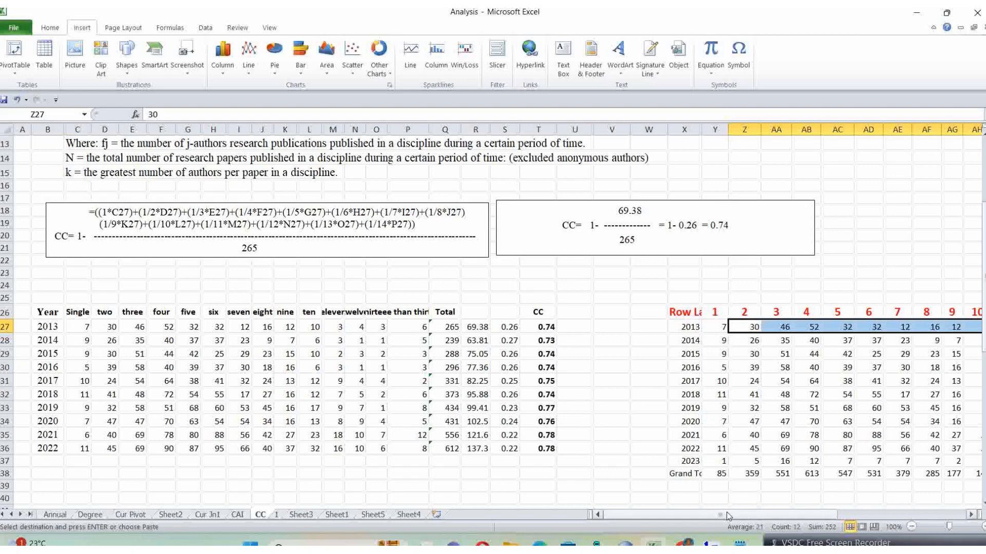
{"action": "left_click_drag", "start_coordinate": [731, 513], "coordinate": [838, 514]}
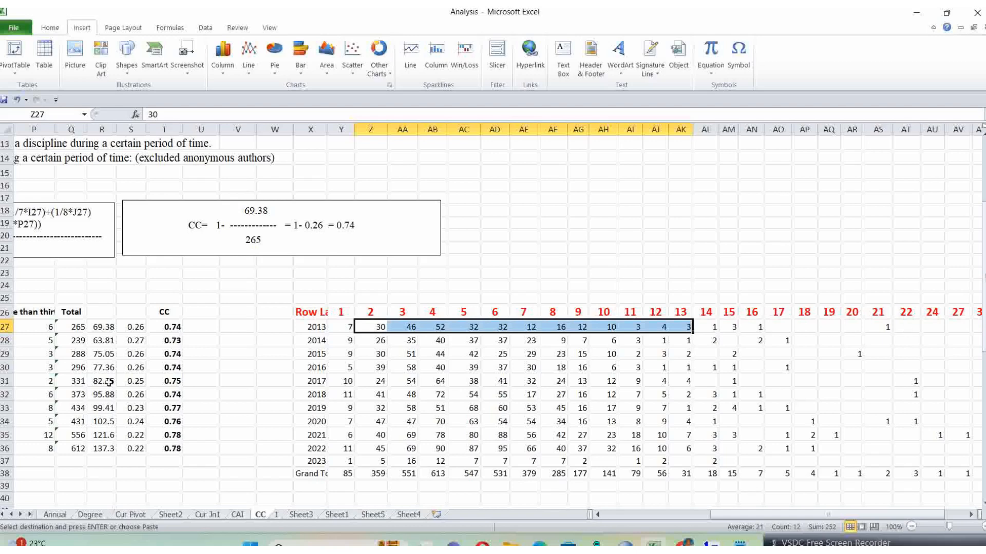
{"action": "left_click_drag", "start_coordinate": [768, 517], "coordinate": [811, 513]}
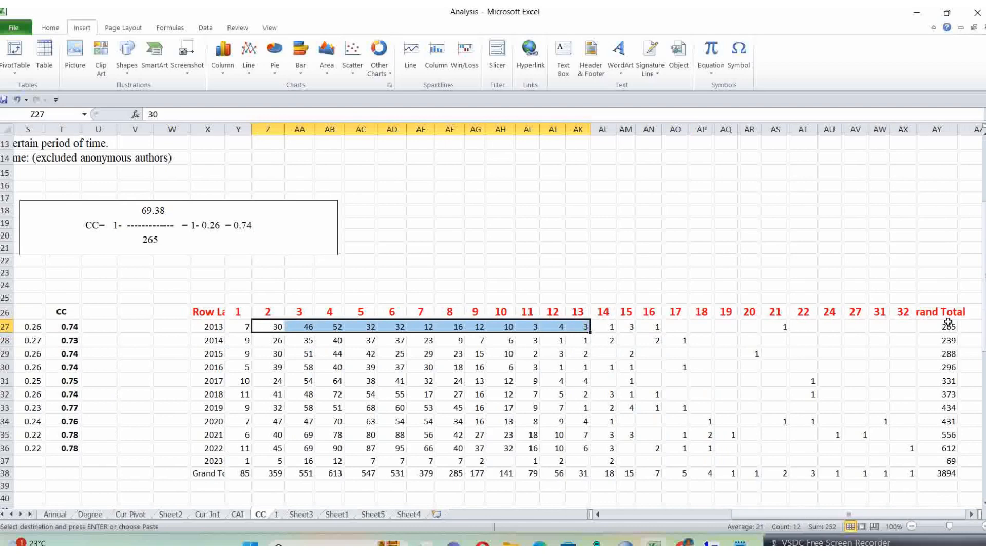
{"action": "left_click_drag", "start_coordinate": [767, 517], "coordinate": [612, 522]}
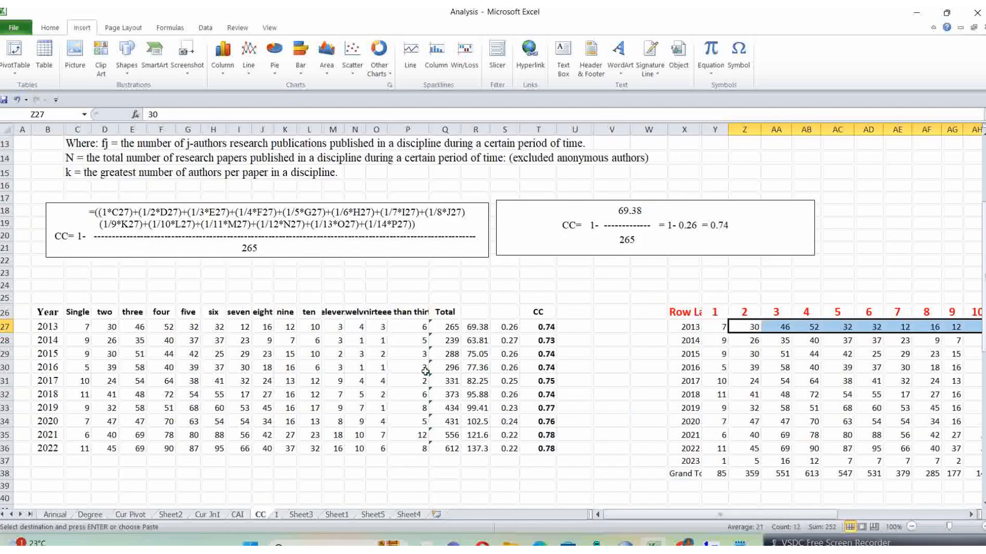
Step: Check the 2013 Total formula and look over the calculation table from Year to Total (B26:Q36)
{"action": "left_click", "coordinate": [446, 330]}
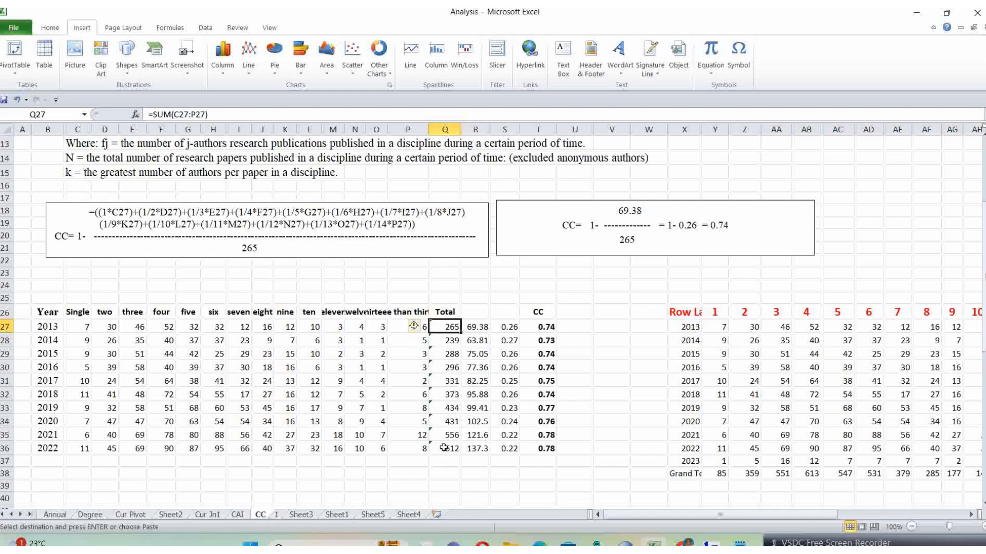
{"action": "left_click", "coordinate": [51, 313]}
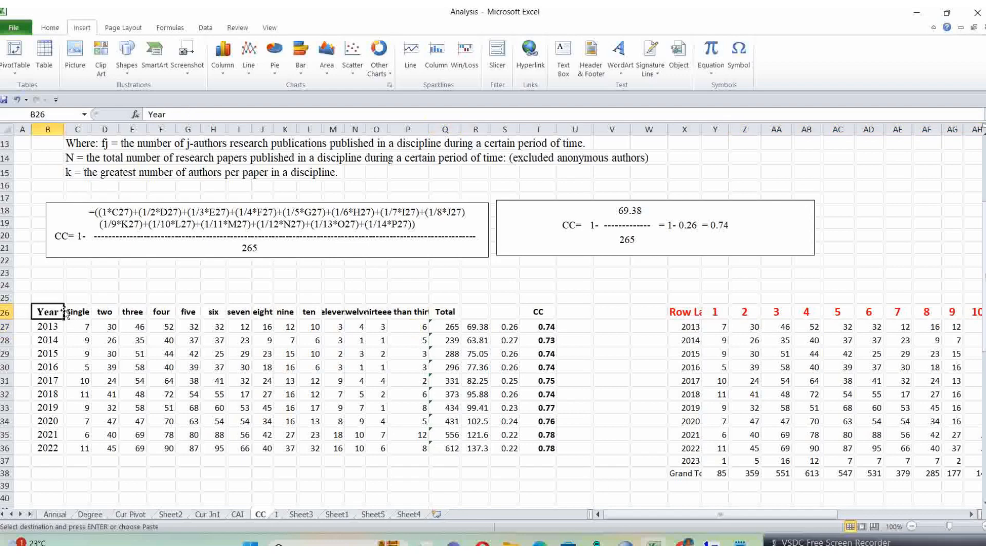
{"action": "left_click", "coordinate": [448, 449], "text": "shift"}
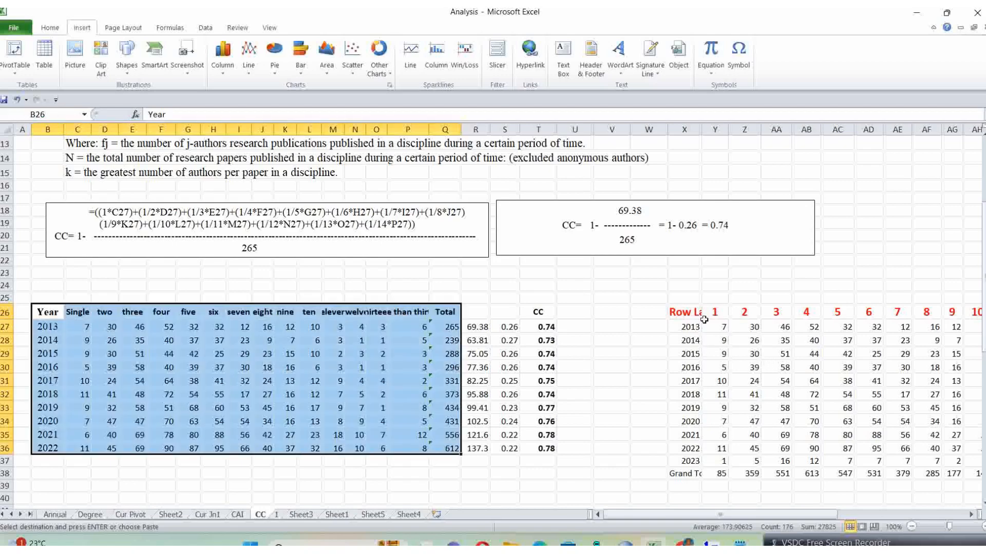
{"action": "left_click", "coordinate": [563, 487]}
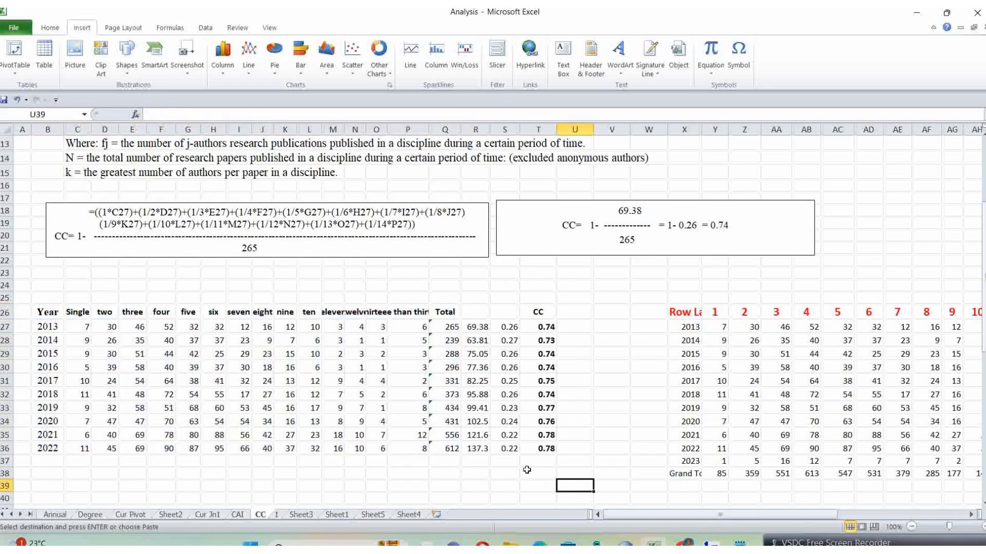
Step: Examine the 2013 weighted-sum formula in R27 against the collaboration coefficient definition and worked formula above the table
{"action": "left_click", "coordinate": [478, 327]}
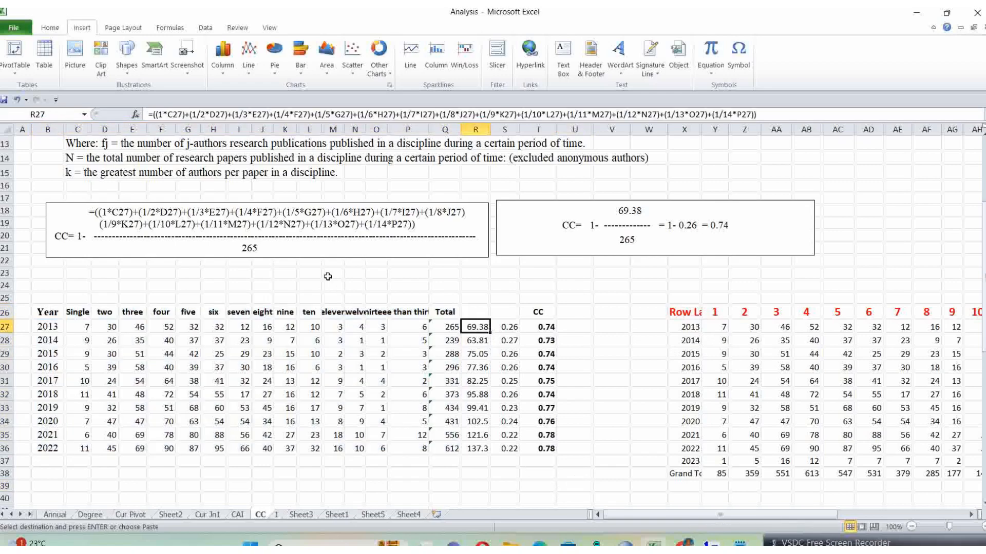
{"action": "scroll", "coordinate": [327, 278], "scroll_direction": "up", "scroll_amount": 1}
{"action": "scroll", "coordinate": [331, 294], "scroll_direction": "up", "scroll_amount": 2}
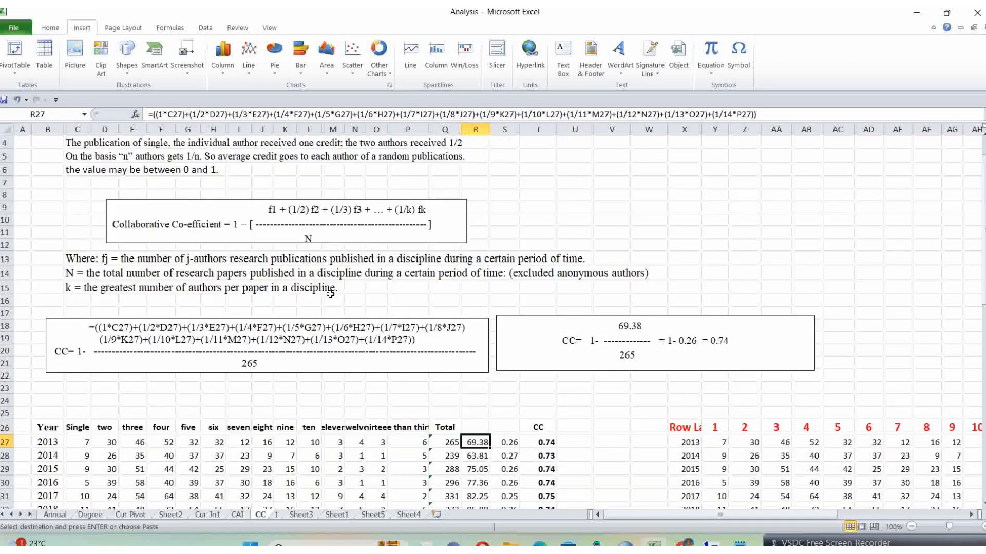
{"action": "scroll", "coordinate": [333, 297], "scroll_direction": "up", "scroll_amount": 1}
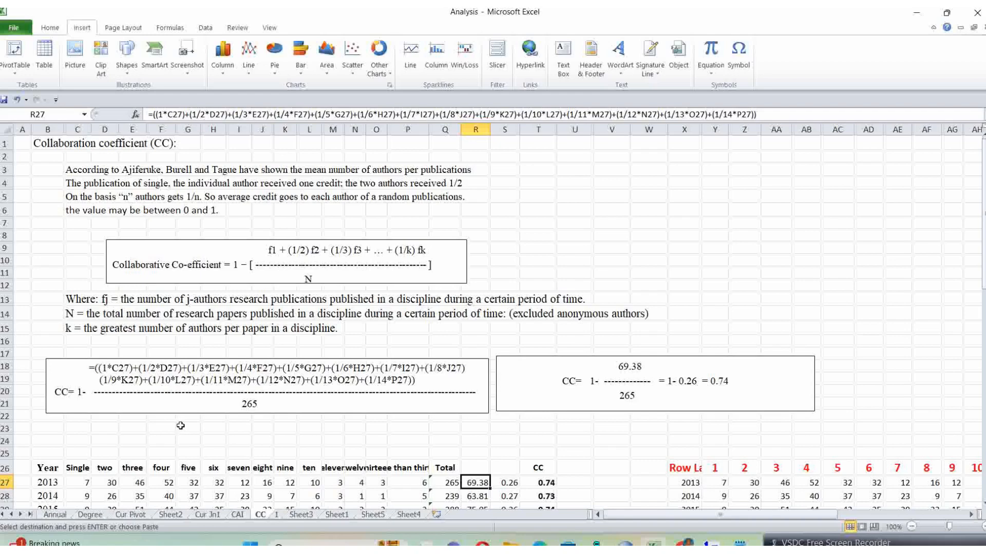
{"action": "scroll", "coordinate": [180, 426], "scroll_direction": "down", "scroll_amount": 1}
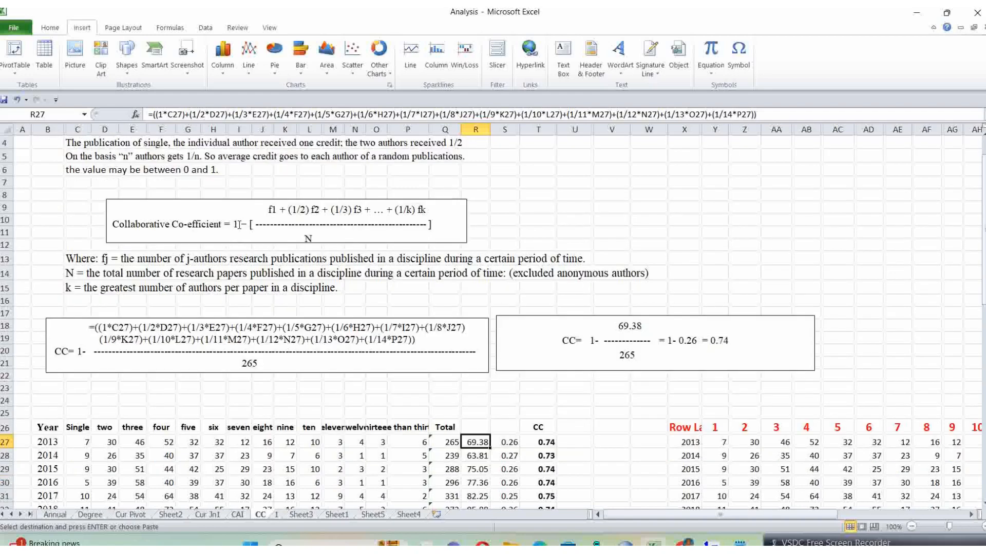
Step: Trace the 2013 single, two and three author counts into the terms of the weighted-sum formula in R27
{"action": "left_click", "coordinate": [82, 443]}
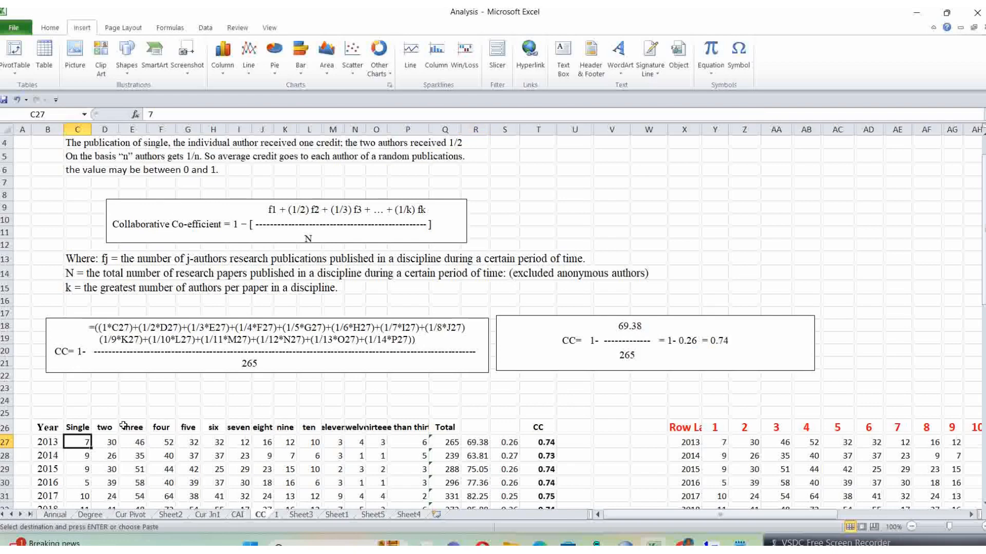
{"action": "left_click", "coordinate": [108, 442]}
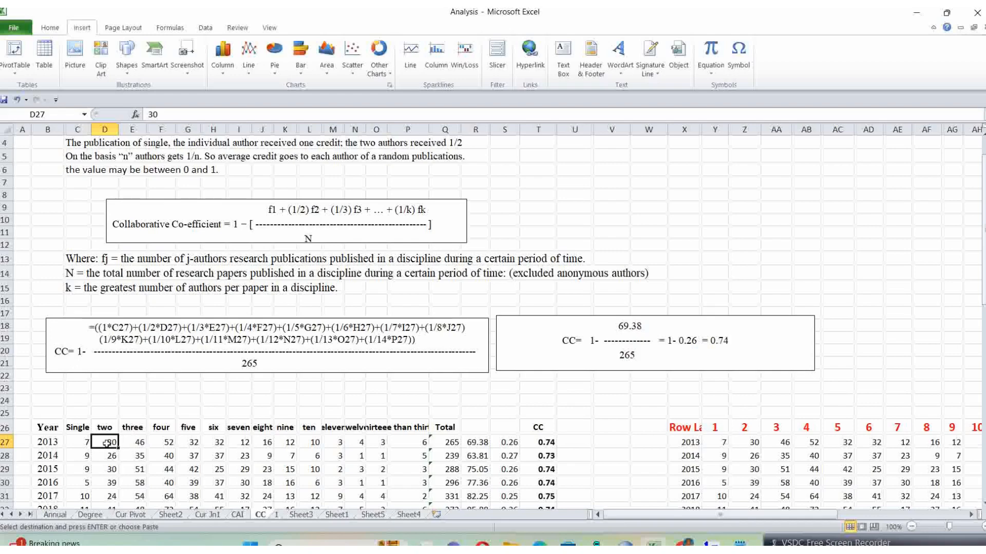
{"action": "scroll", "coordinate": [180, 396], "scroll_direction": "down", "scroll_amount": 1}
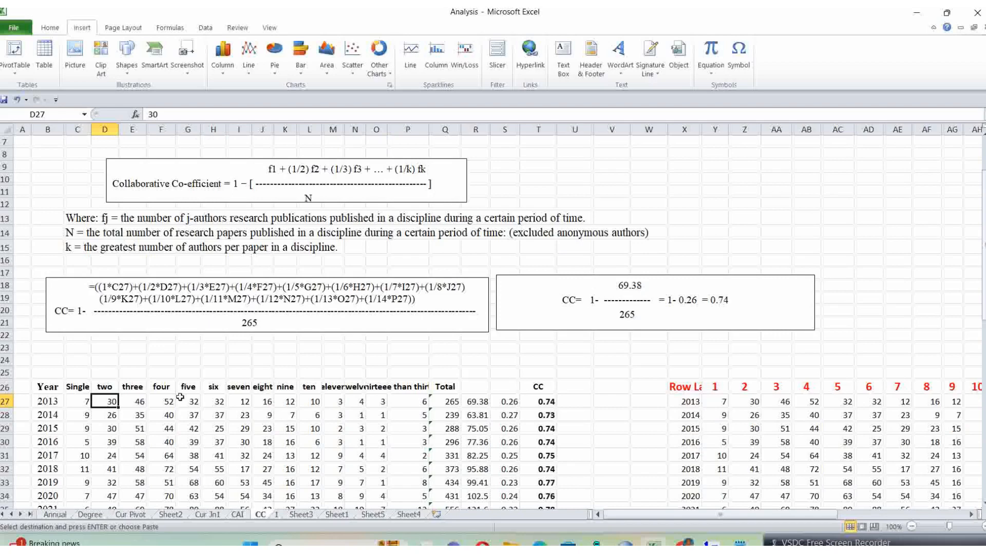
{"action": "left_click", "coordinate": [135, 408]}
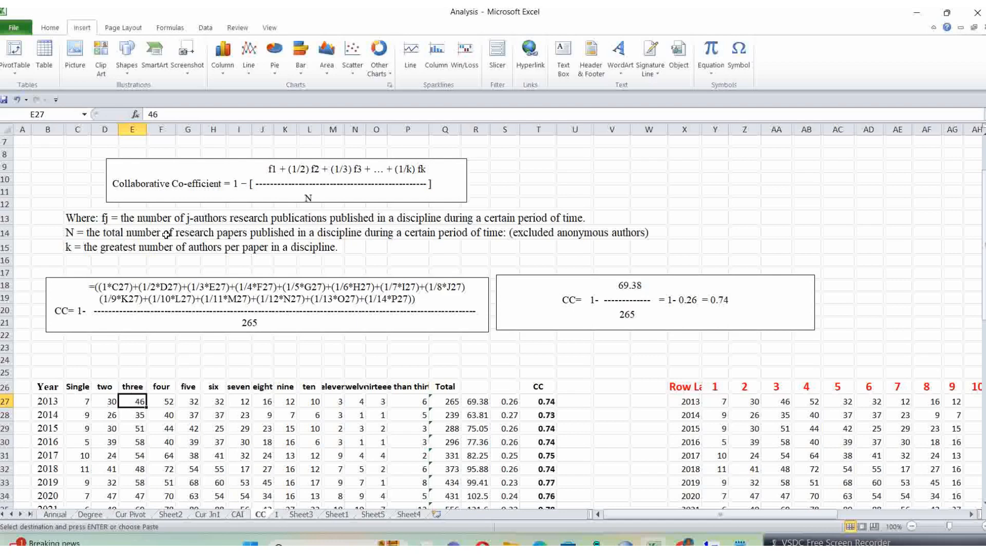
{"action": "left_click", "coordinate": [112, 342]}
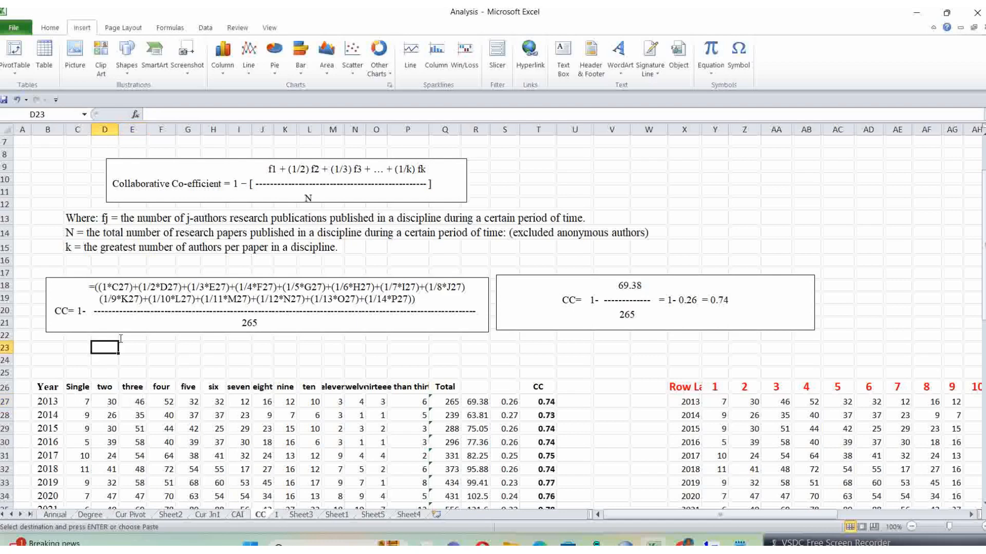
{"action": "left_click", "coordinate": [475, 403]}
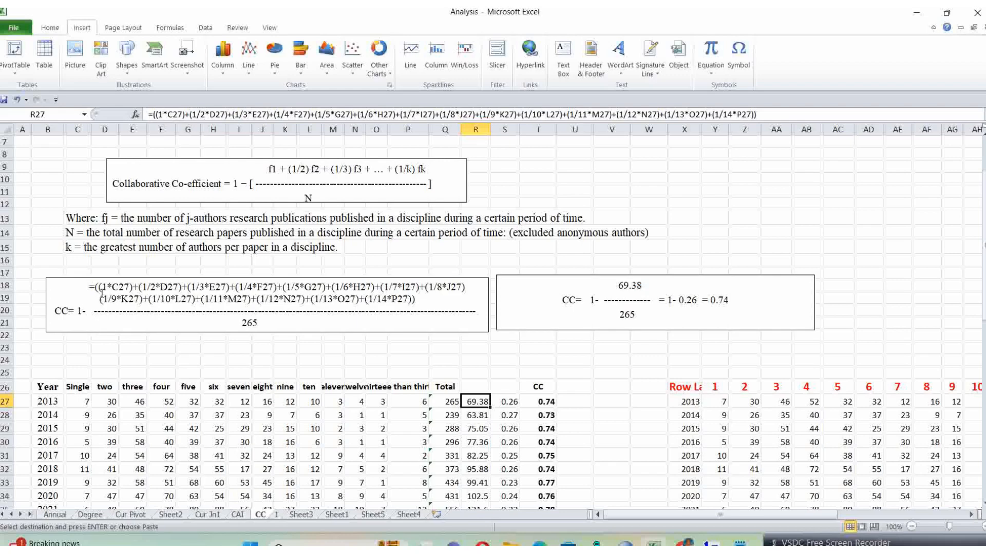
Step: Match the 2013 counts for single, two, three, thirteen and more than thirteen authors with their terms in the worked CC formula
{"action": "left_click", "coordinate": [81, 405]}
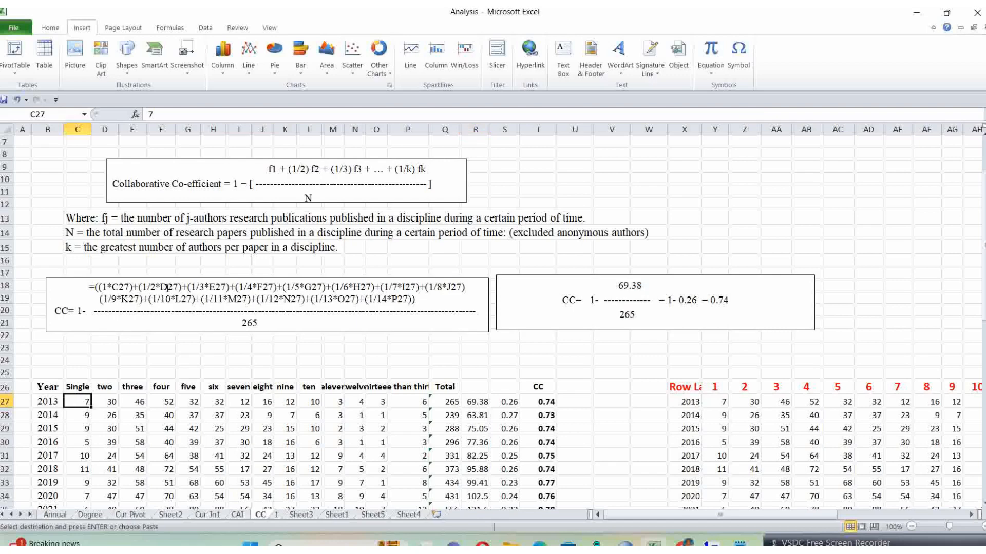
{"action": "left_click", "coordinate": [111, 401]}
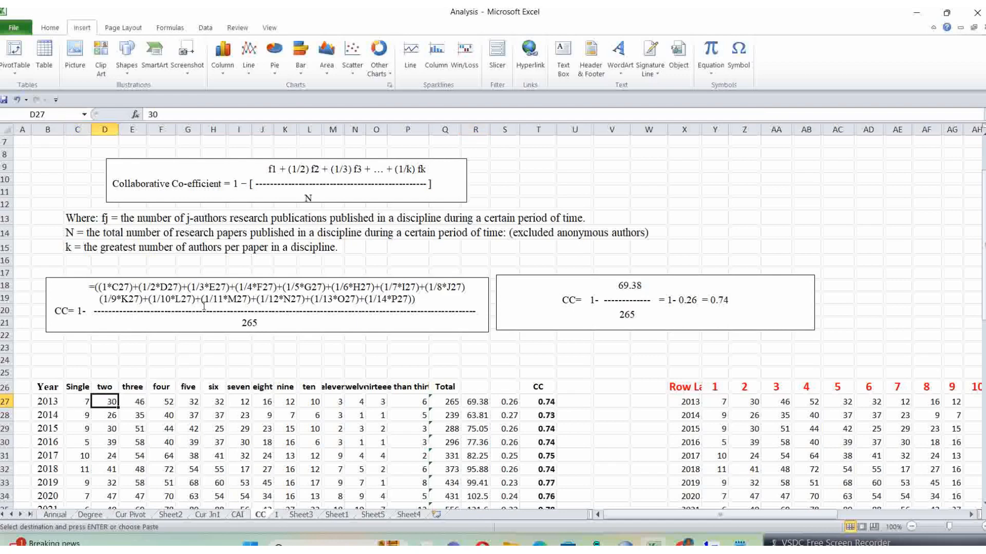
{"action": "left_click", "coordinate": [137, 401]}
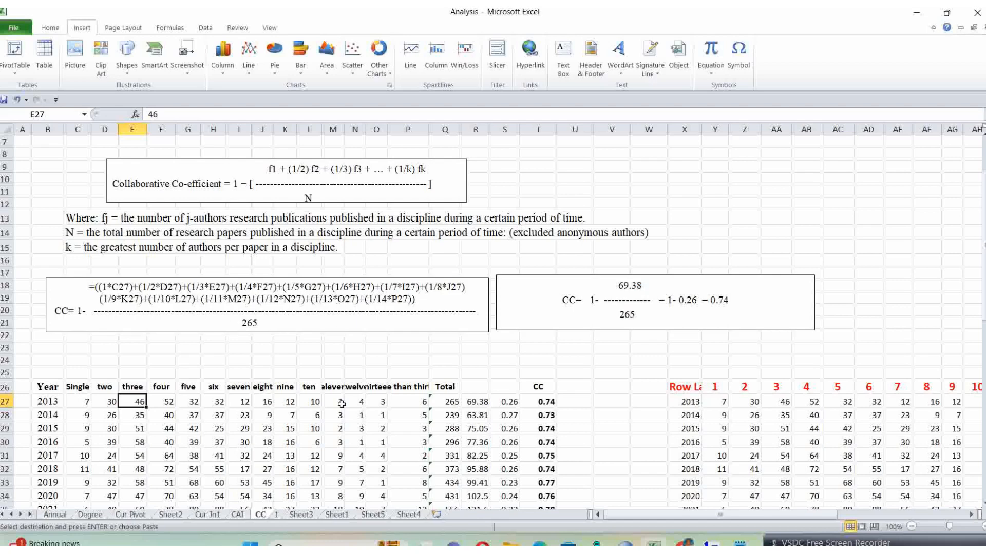
{"action": "left_click", "coordinate": [374, 398]}
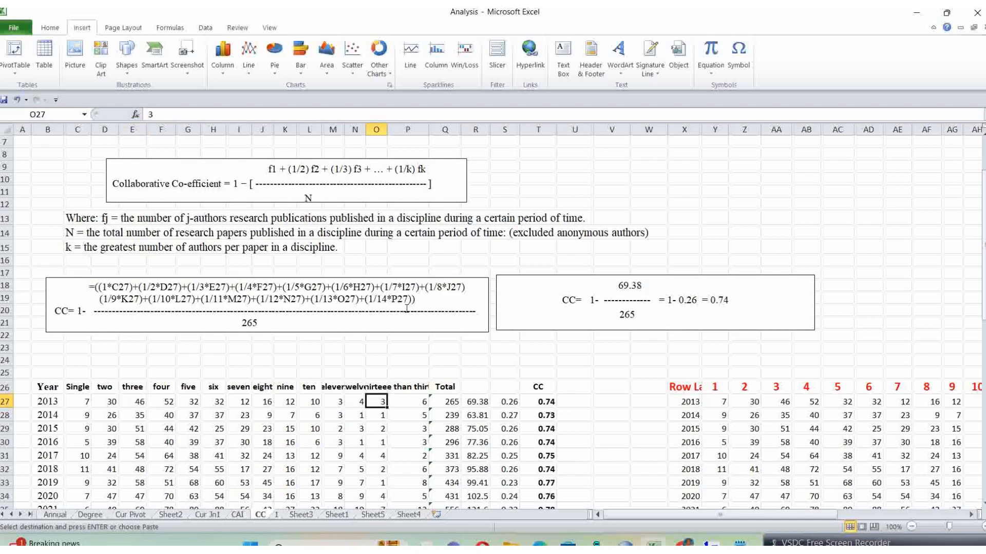
{"action": "left_click", "coordinate": [407, 402]}
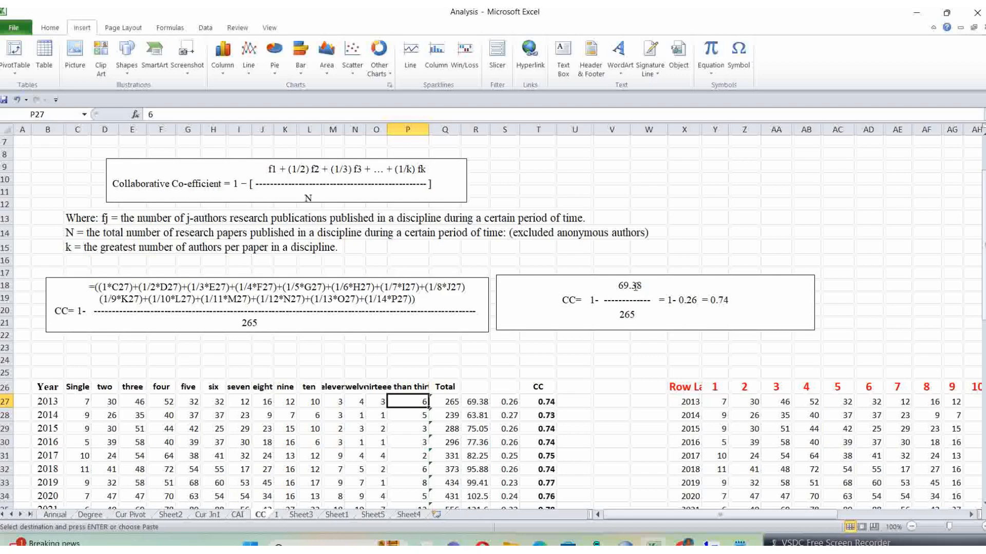
Step: Check the 2013 formulas in sequence: the weighted sum in R27, its division by the Total in S27 and the CC in T27
{"action": "left_click", "coordinate": [473, 403]}
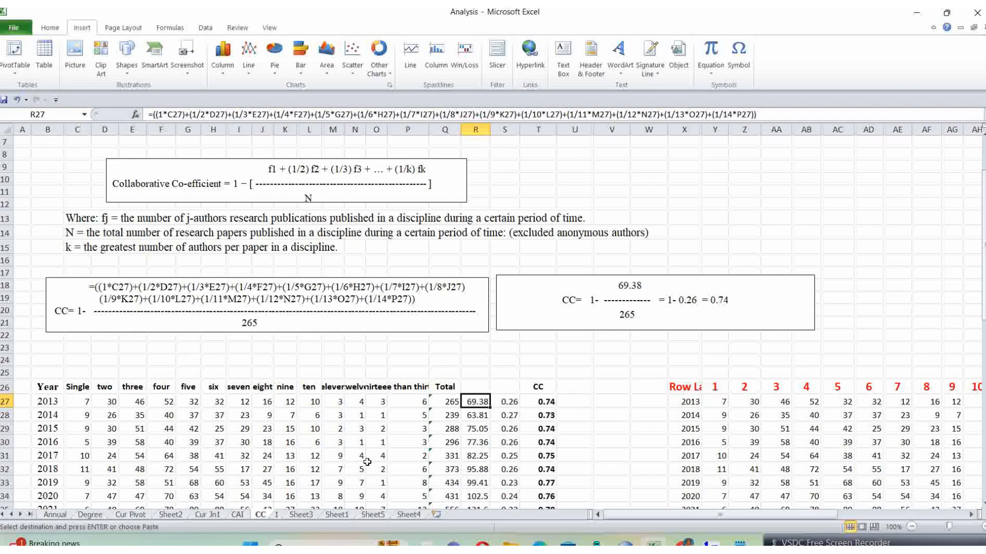
{"action": "left_click", "coordinate": [509, 403]}
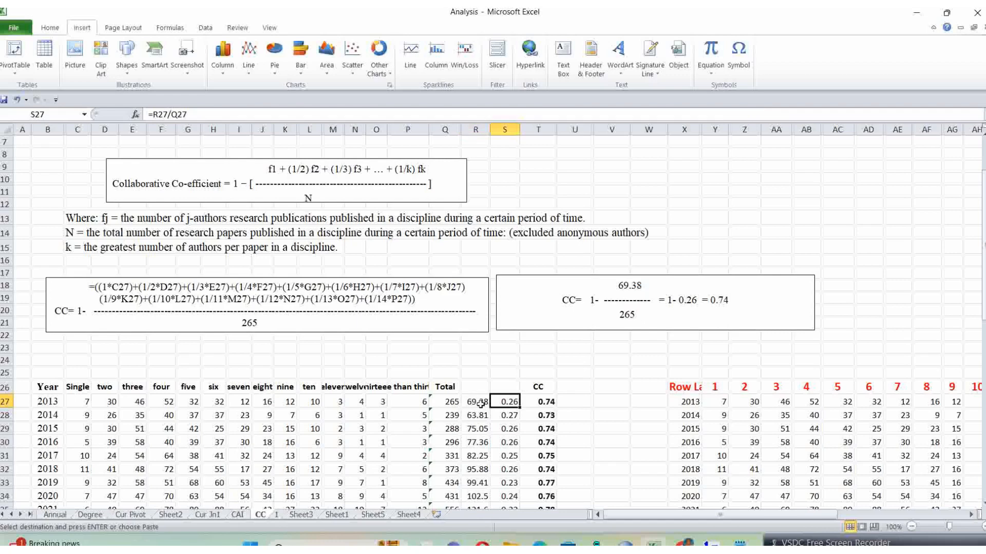
{"action": "left_click", "coordinate": [478, 401]}
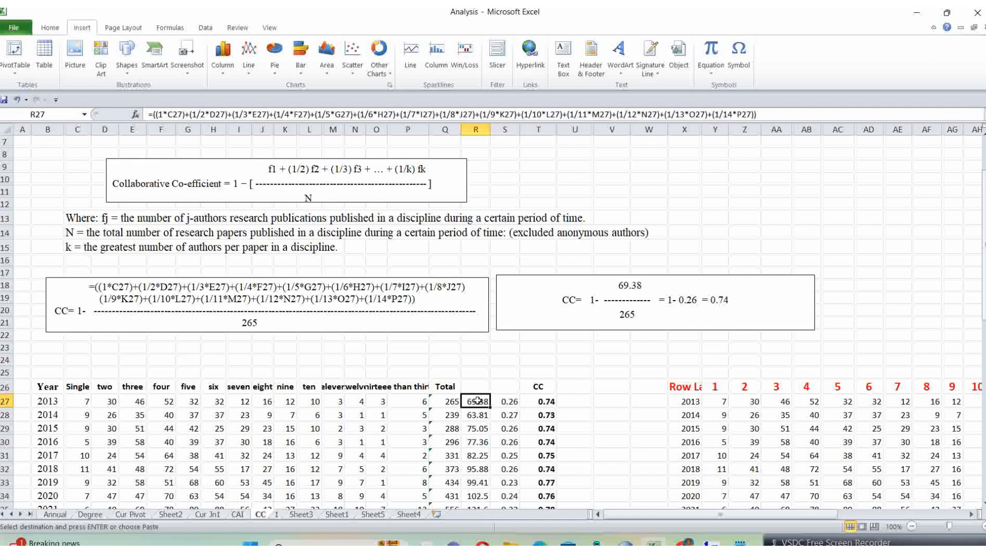
{"action": "left_click", "coordinate": [510, 401]}
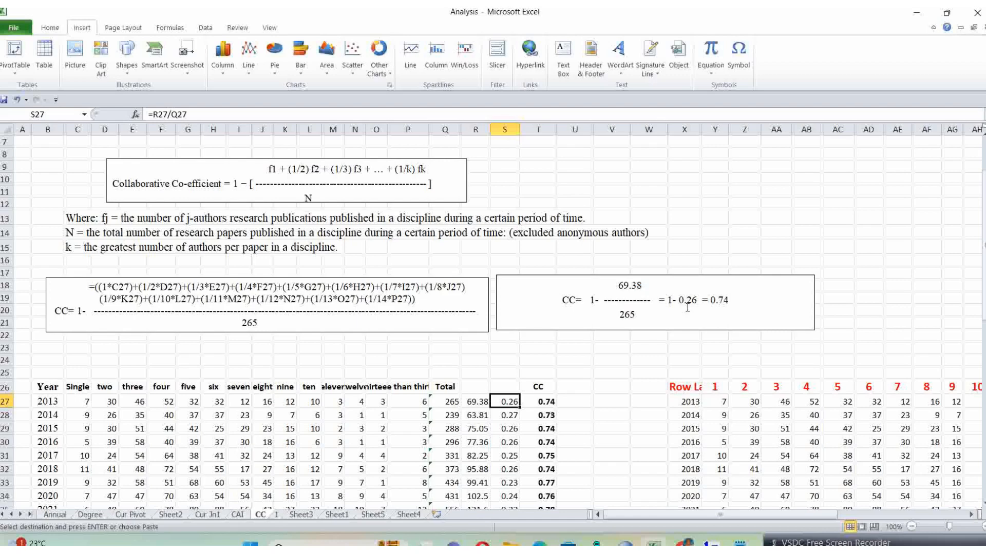
{"action": "left_click", "coordinate": [542, 402]}
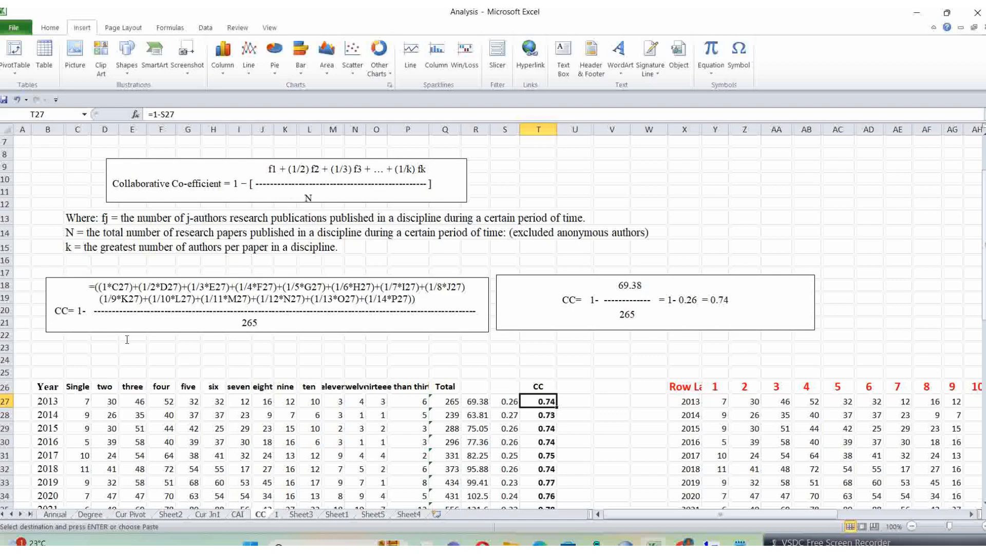
Step: Compare the numerator expression in the worked CC formula box with the 2013 weighted-sum formula in R27
{"action": "left_click", "coordinate": [474, 403]}
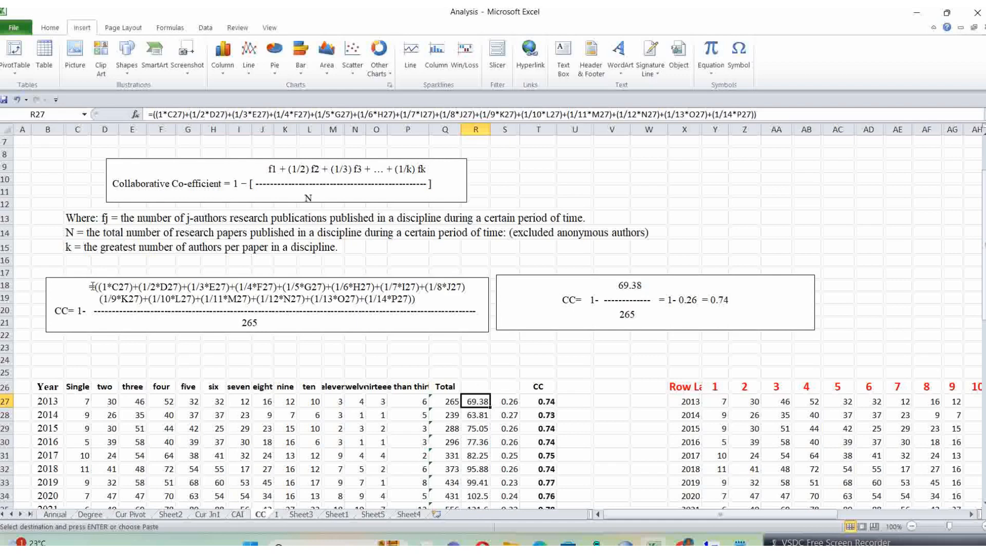
{"action": "left_click_drag", "start_coordinate": [92, 286], "coordinate": [413, 299]}
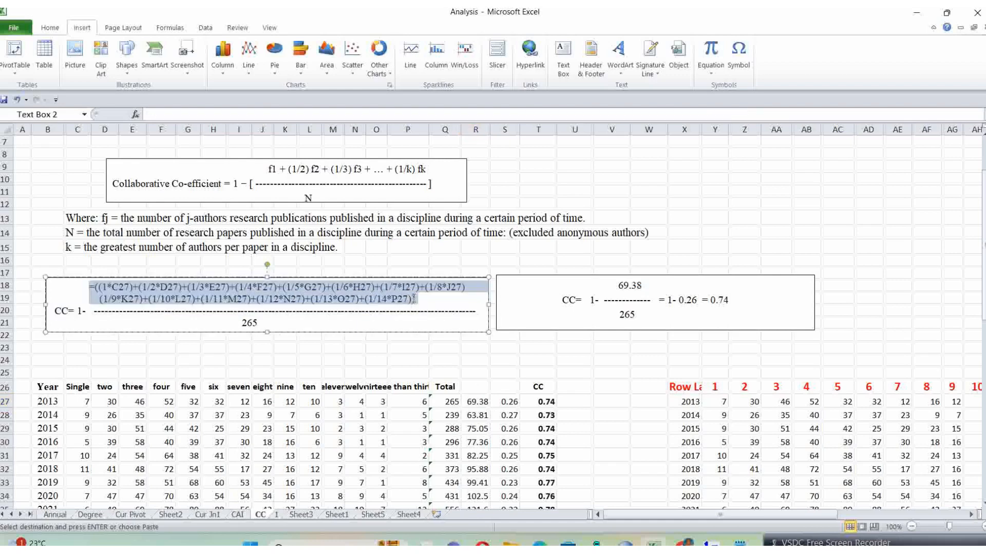
{"action": "left_click", "coordinate": [477, 403]}
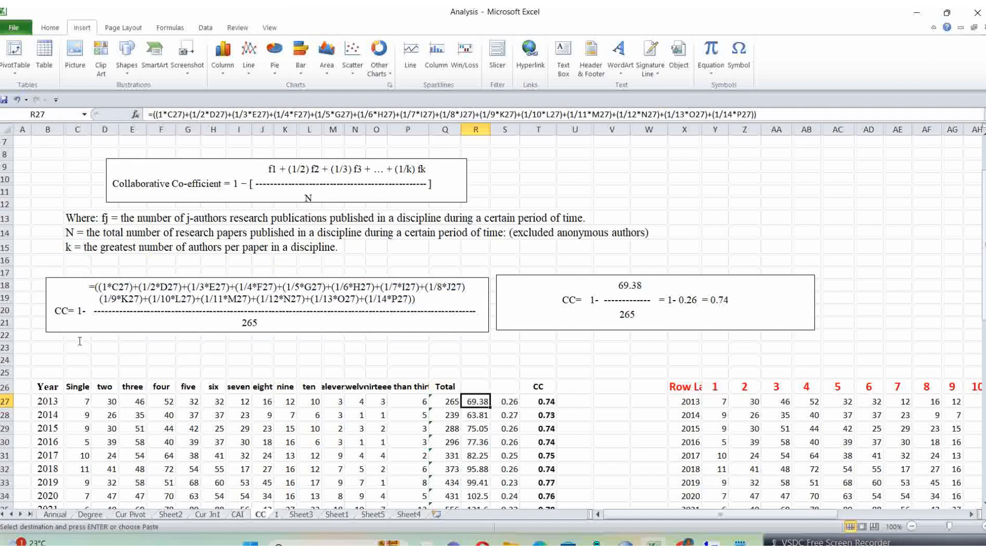
{"action": "left_click", "coordinate": [77, 401]}
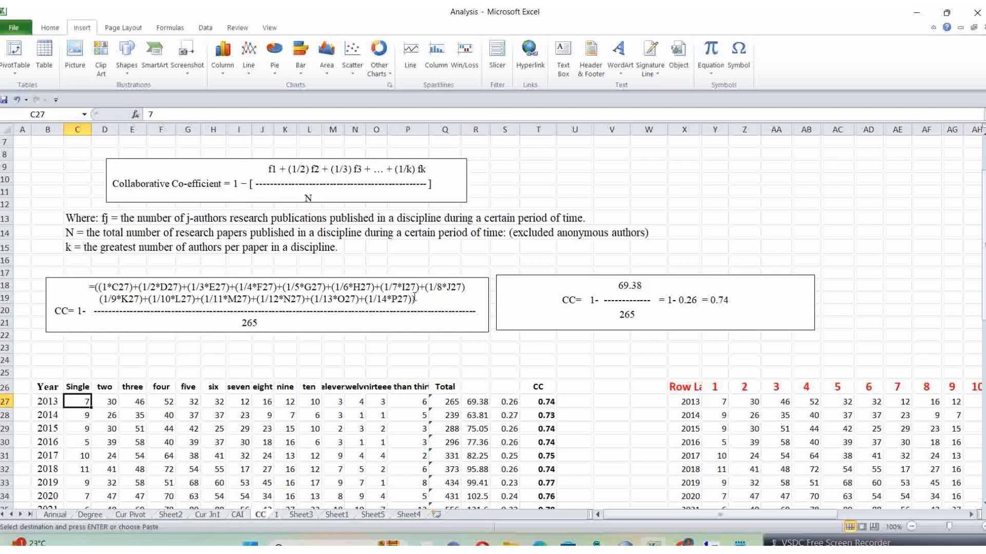
{"action": "left_click", "coordinate": [477, 401]}
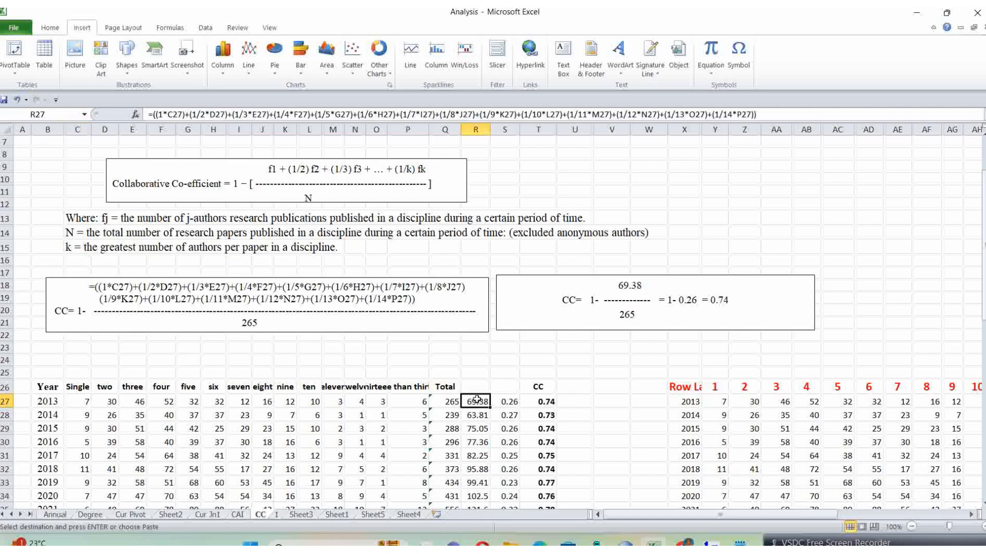
Step: Compare the numerator and denominator in the worked example boxes with the 2013 ratio in S27 and CC formula in T27
{"action": "left_click", "coordinate": [641, 285]}
{"action": "left_click_drag", "start_coordinate": [642, 284], "coordinate": [621, 284]}
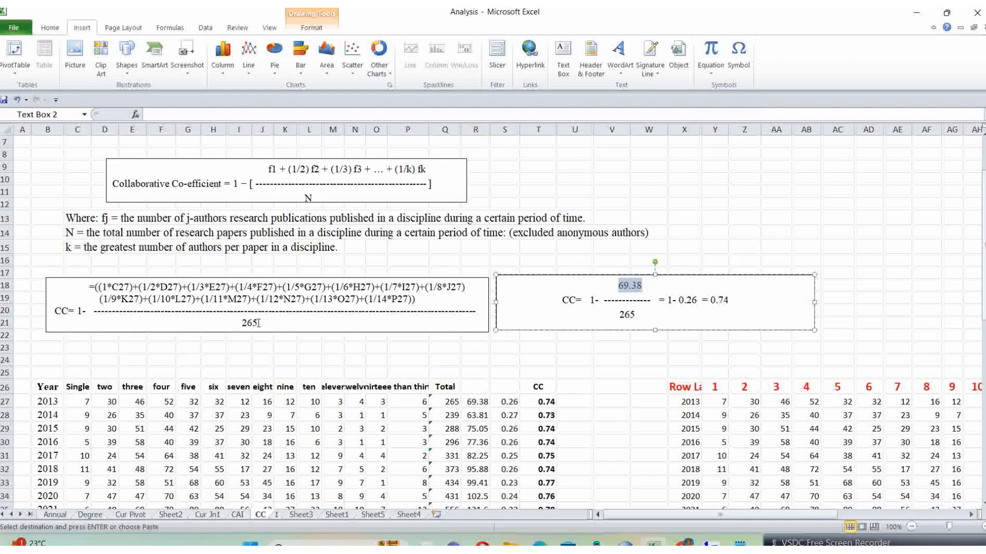
{"action": "left_click_drag", "start_coordinate": [258, 323], "coordinate": [243, 322]}
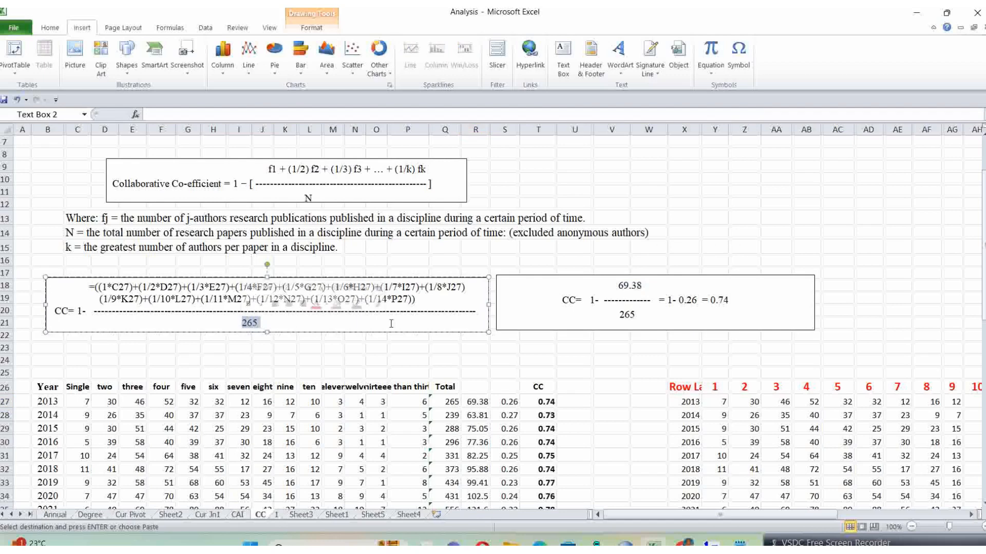
{"action": "left_click", "coordinate": [502, 402]}
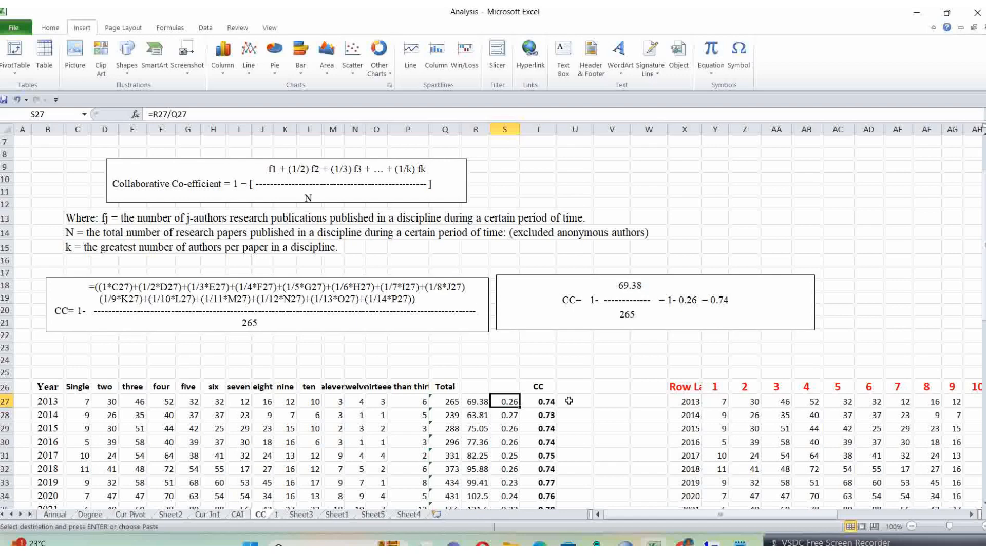
{"action": "left_click", "coordinate": [541, 403]}
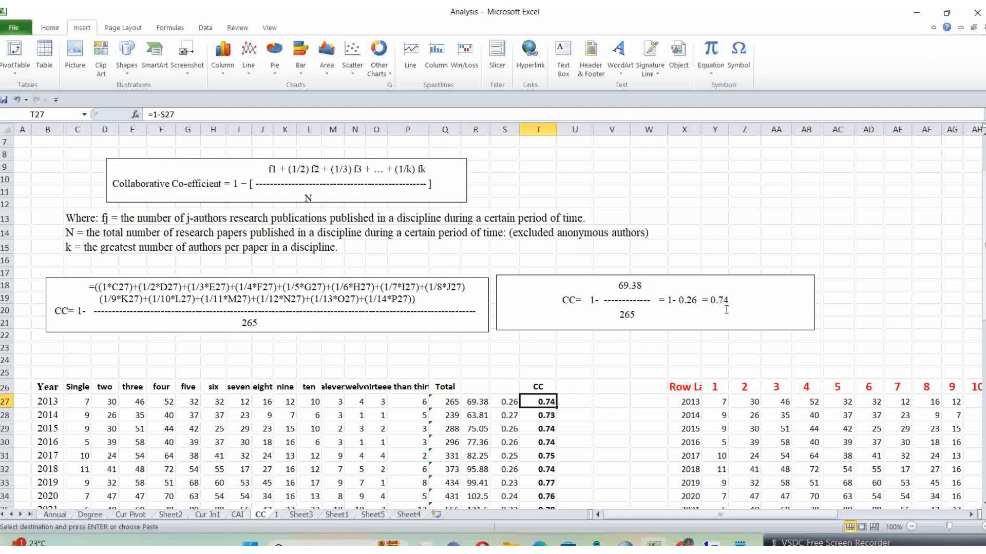
{"action": "left_click", "coordinate": [580, 400]}
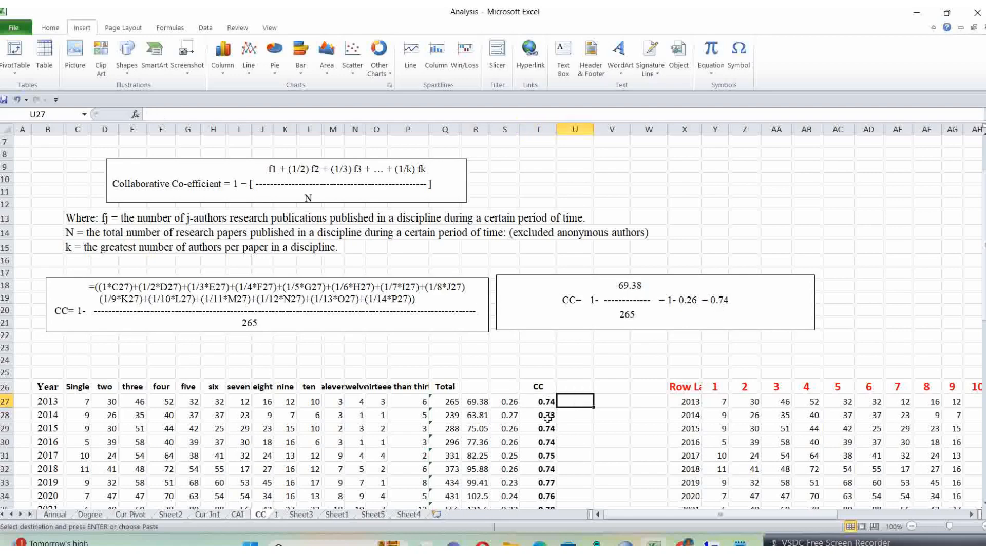
Step: Fill the 2013 CC formula =1-S27 from T27 down through T36 for the years up to 2022
{"action": "scroll", "coordinate": [547, 418], "scroll_direction": "down", "scroll_amount": 2}
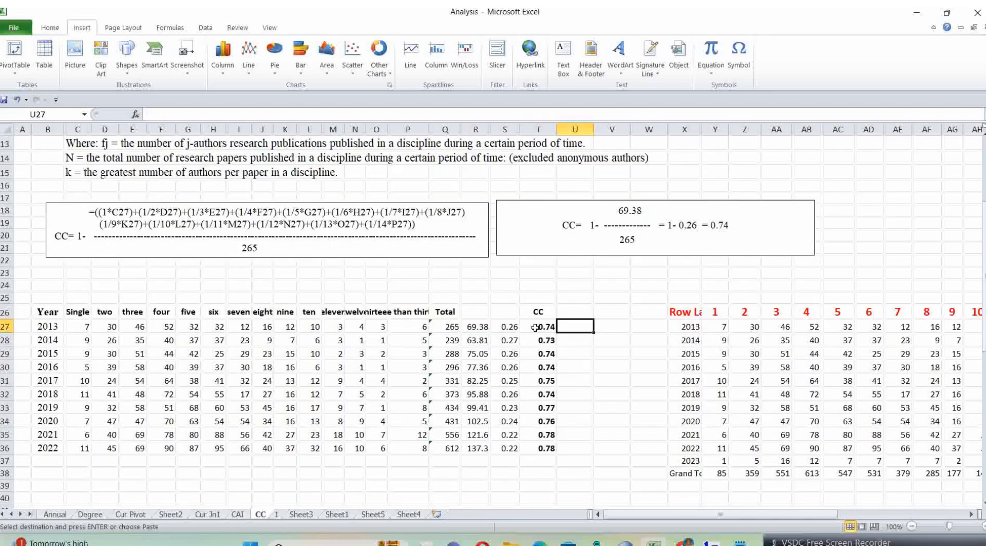
{"action": "left_click", "coordinate": [534, 328]}
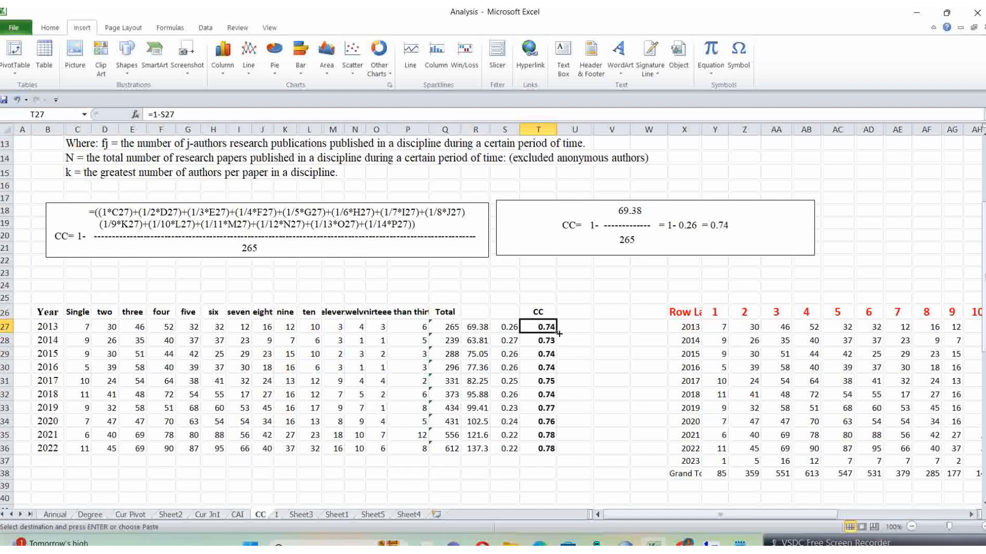
{"action": "left_click_drag", "start_coordinate": [558, 334], "coordinate": [561, 454]}
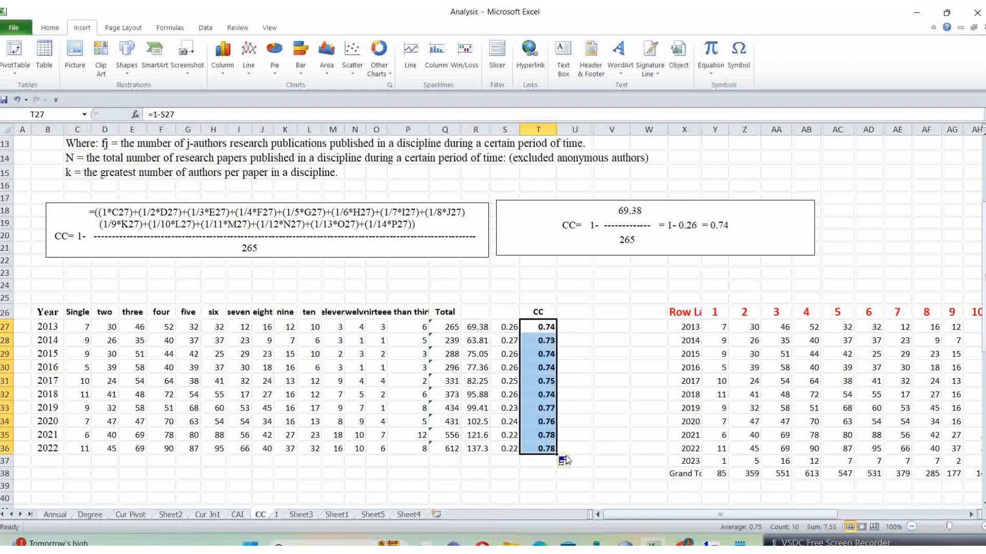
{"action": "left_click", "coordinate": [536, 472]}
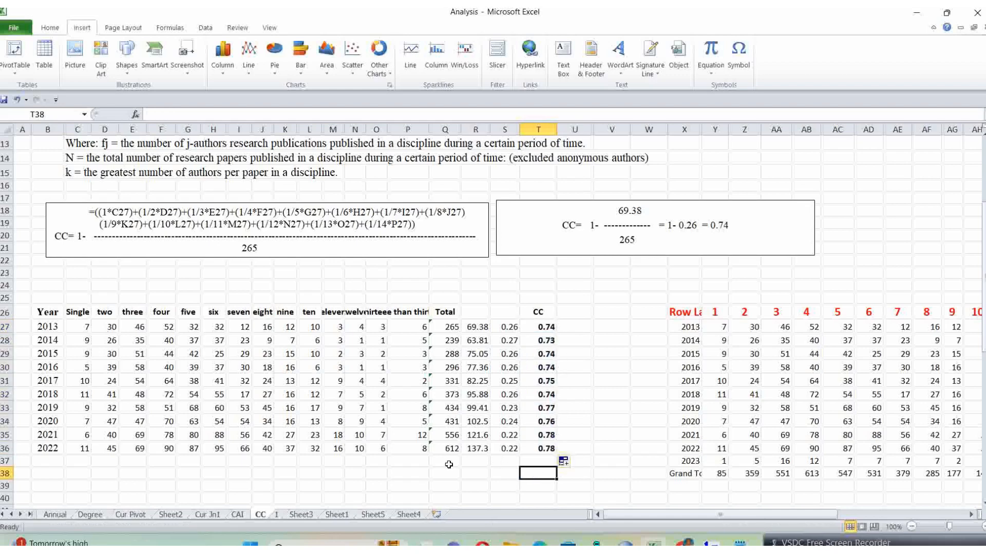
{"action": "left_click", "coordinate": [264, 484]}
Step: Review the collaboration coefficient definition and its 0 to 1 range against the yearly CC table for 2013 to 2022
{"action": "scroll", "coordinate": [231, 472], "scroll_direction": "up", "scroll_amount": 4}
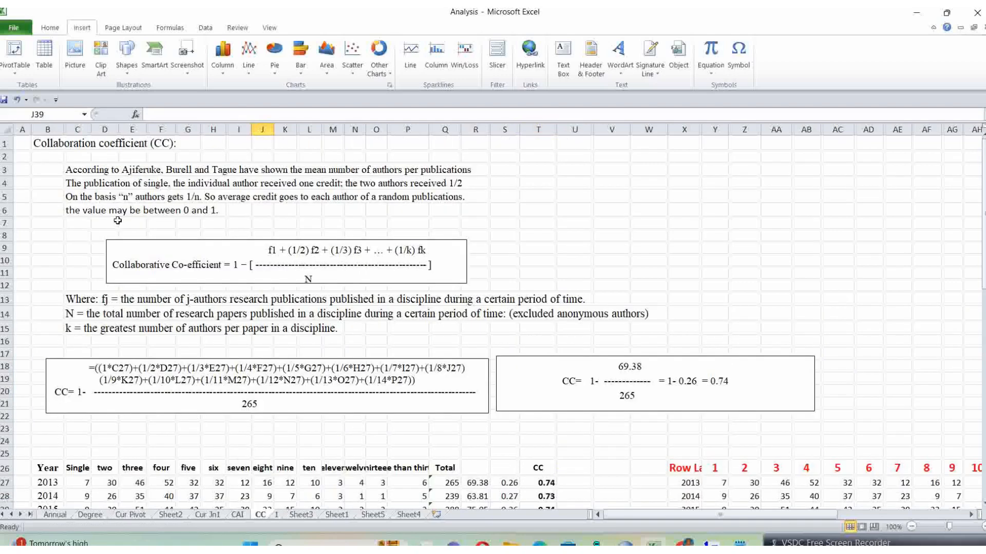
{"action": "scroll", "coordinate": [118, 221], "scroll_direction": "down", "scroll_amount": 1}
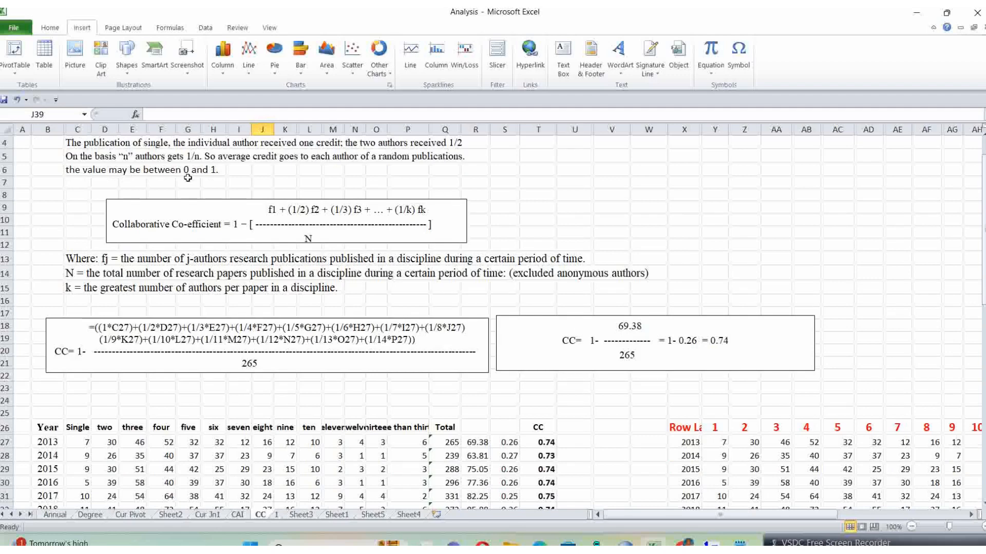
{"action": "left_click", "coordinate": [75, 443]}
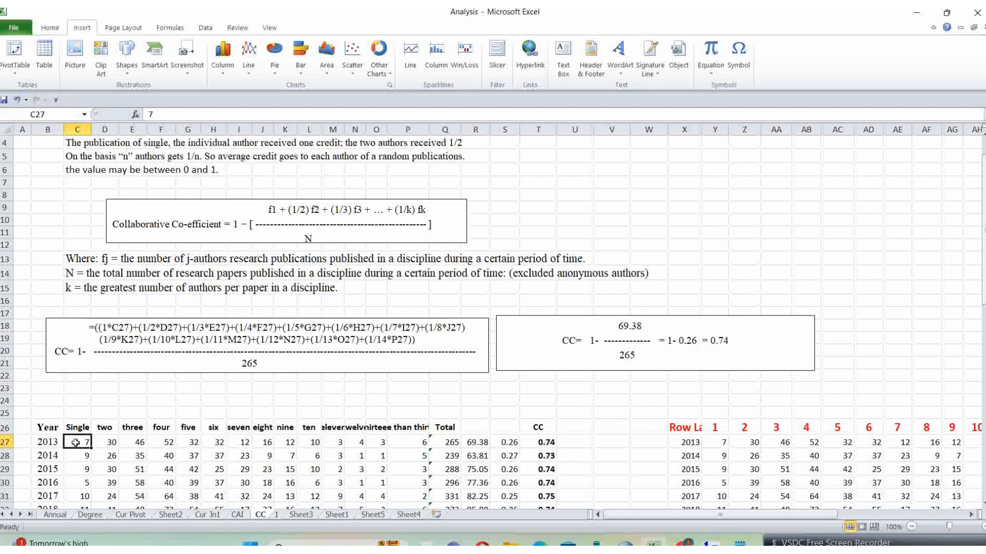
{"action": "scroll", "coordinate": [75, 444], "scroll_direction": "down", "scroll_amount": 2}
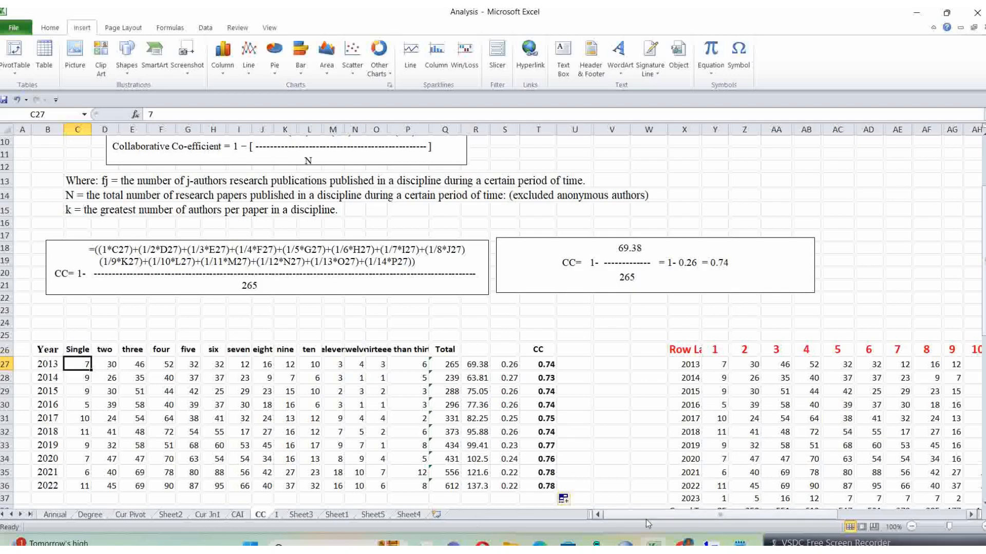
{"action": "scroll", "coordinate": [450, 392], "scroll_direction": "down", "scroll_amount": 2}
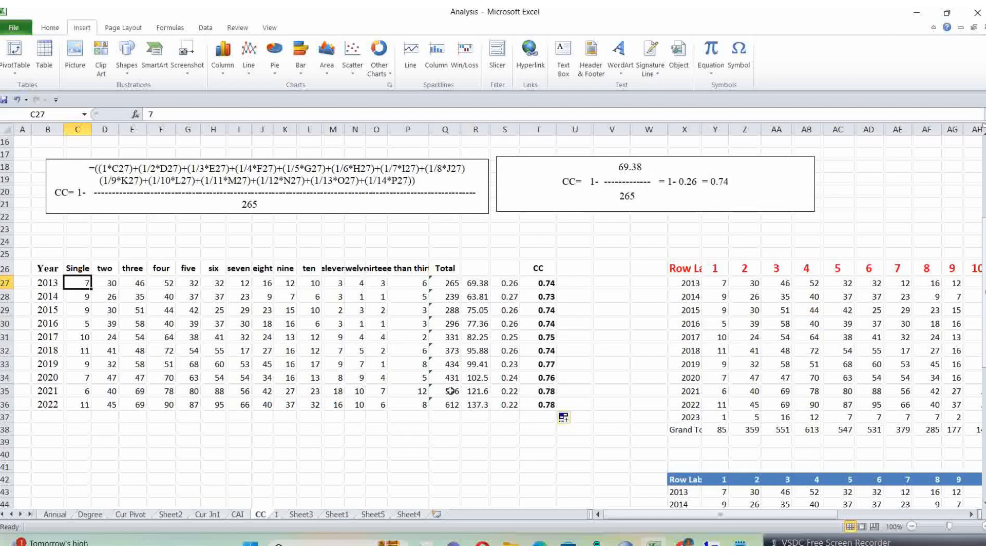
{"action": "scroll", "coordinate": [450, 391], "scroll_direction": "up", "scroll_amount": 4}
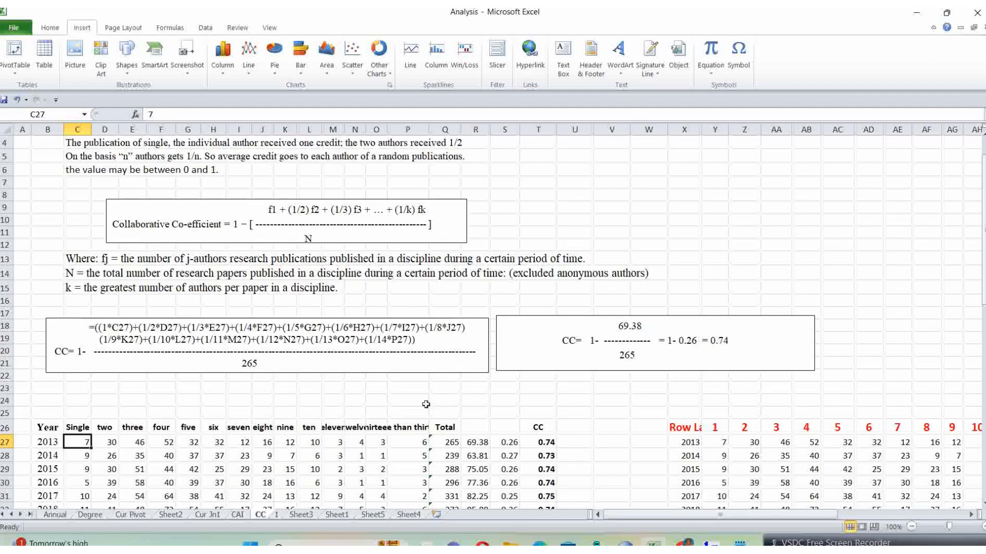
{"action": "scroll", "coordinate": [414, 383], "scroll_direction": "down", "scroll_amount": 2}
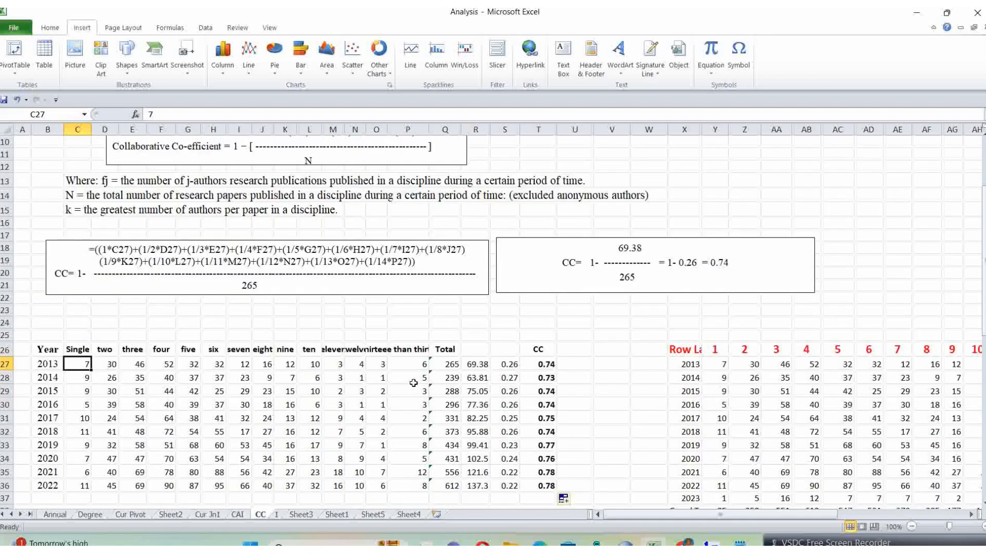
{"action": "scroll", "coordinate": [414, 382], "scroll_direction": "down", "scroll_amount": 1}
{"action": "scroll", "coordinate": [414, 383], "scroll_direction": "up", "scroll_amount": 3}
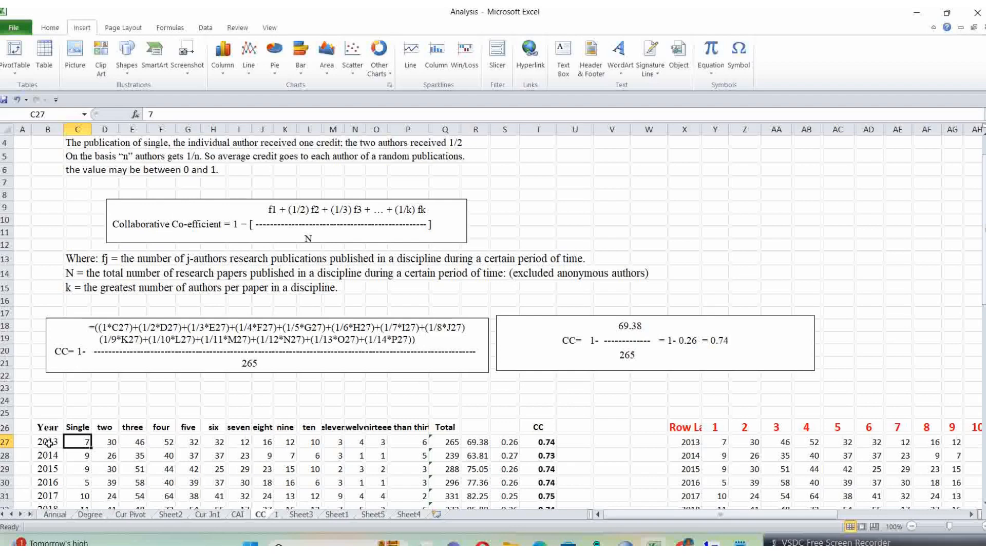
{"action": "scroll", "coordinate": [62, 459], "scroll_direction": "down", "scroll_amount": 2}
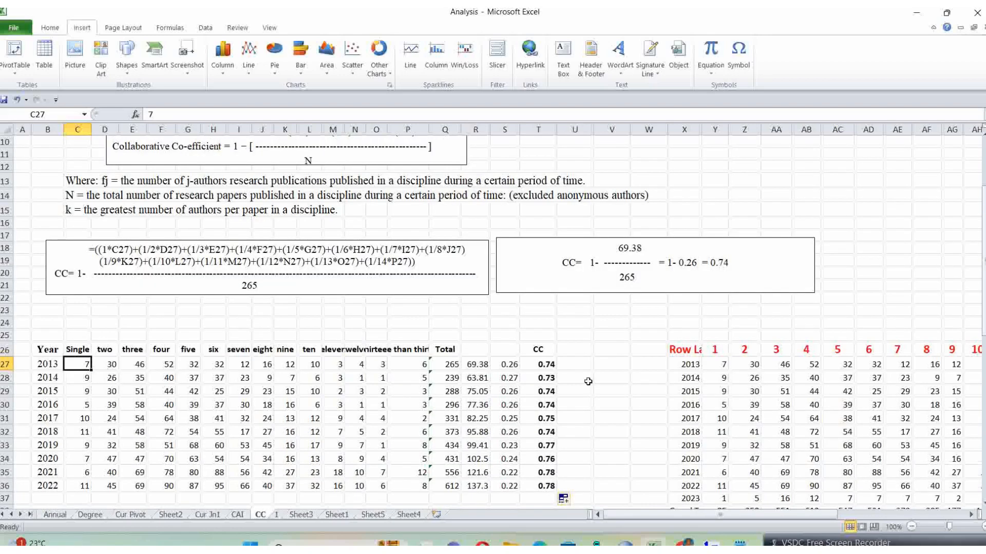
{"action": "left_click", "coordinate": [610, 377]}
{"action": "scroll", "coordinate": [609, 377], "scroll_direction": "down", "scroll_amount": 3}
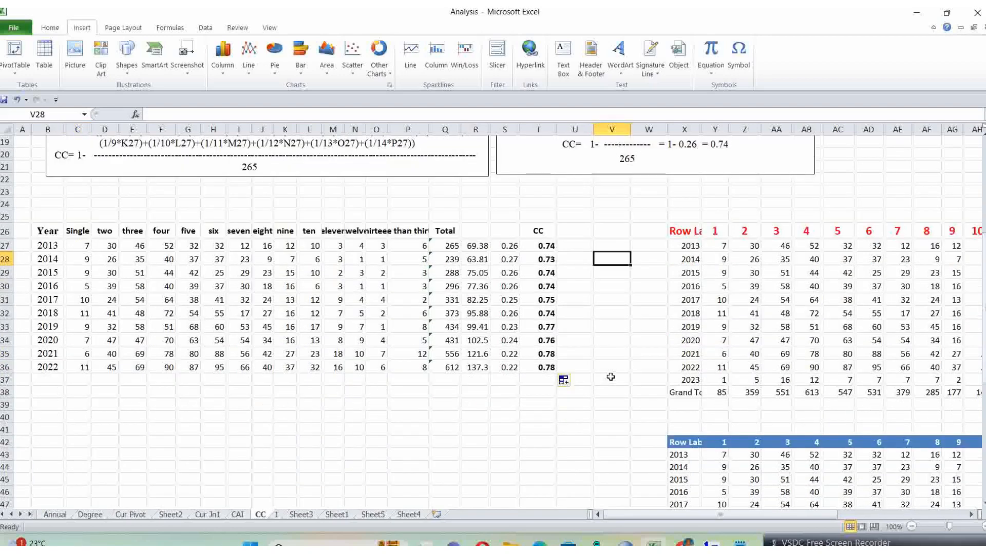